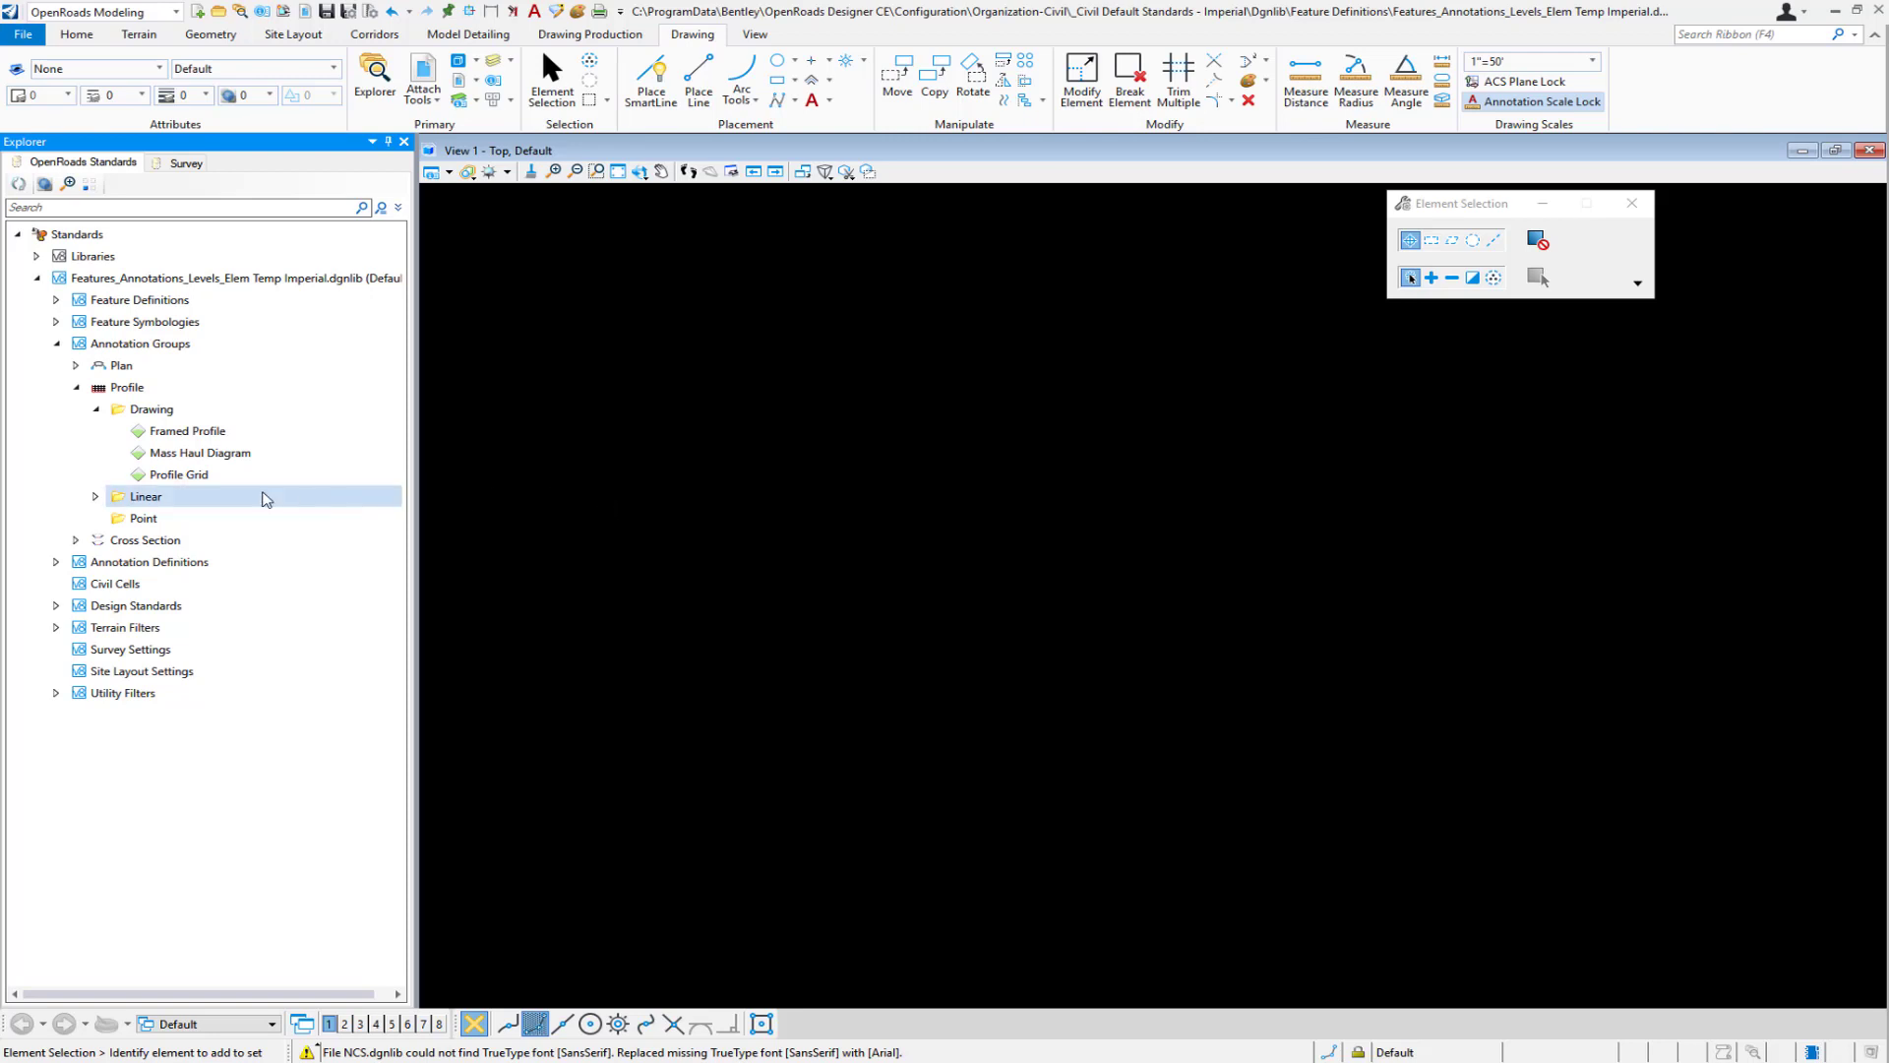
# - Add a new Component Annotation to the Profile Grid annotation group through its Manage dialog
pyautogui.rightClick(206, 477)
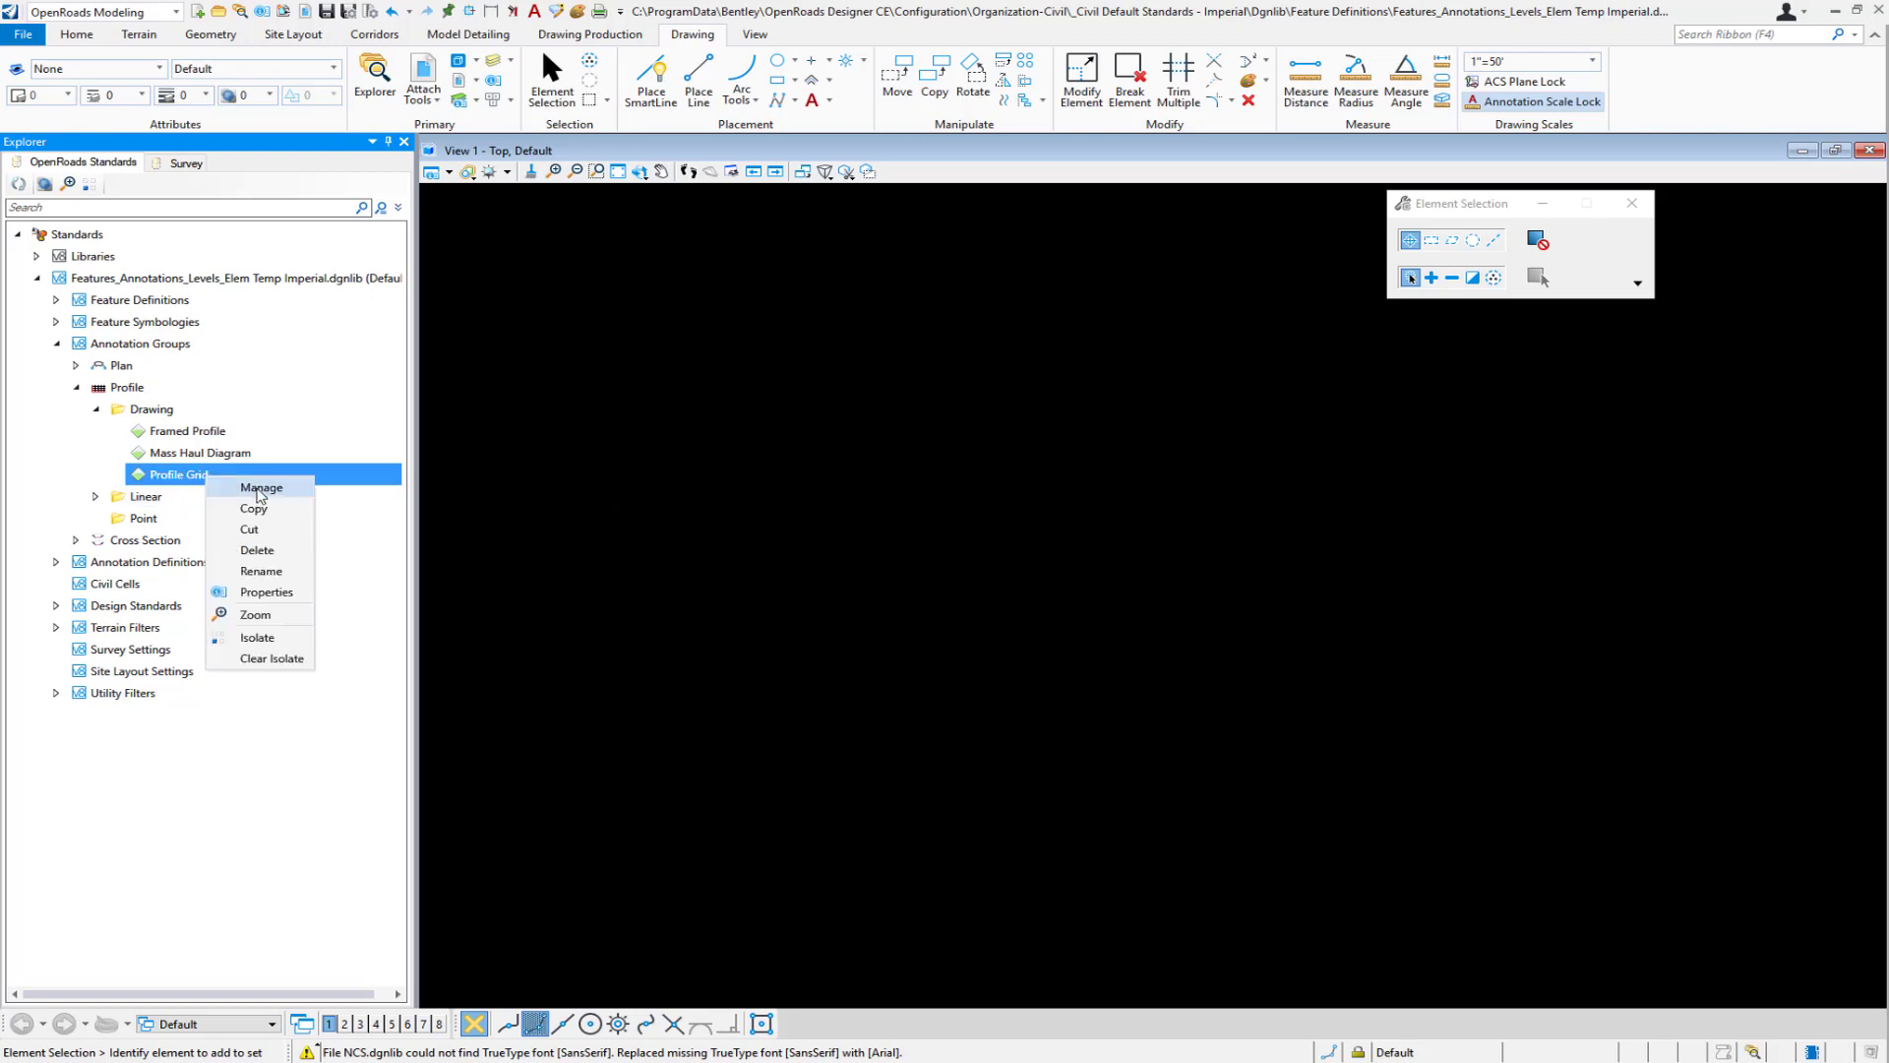
pyautogui.click(260, 489)
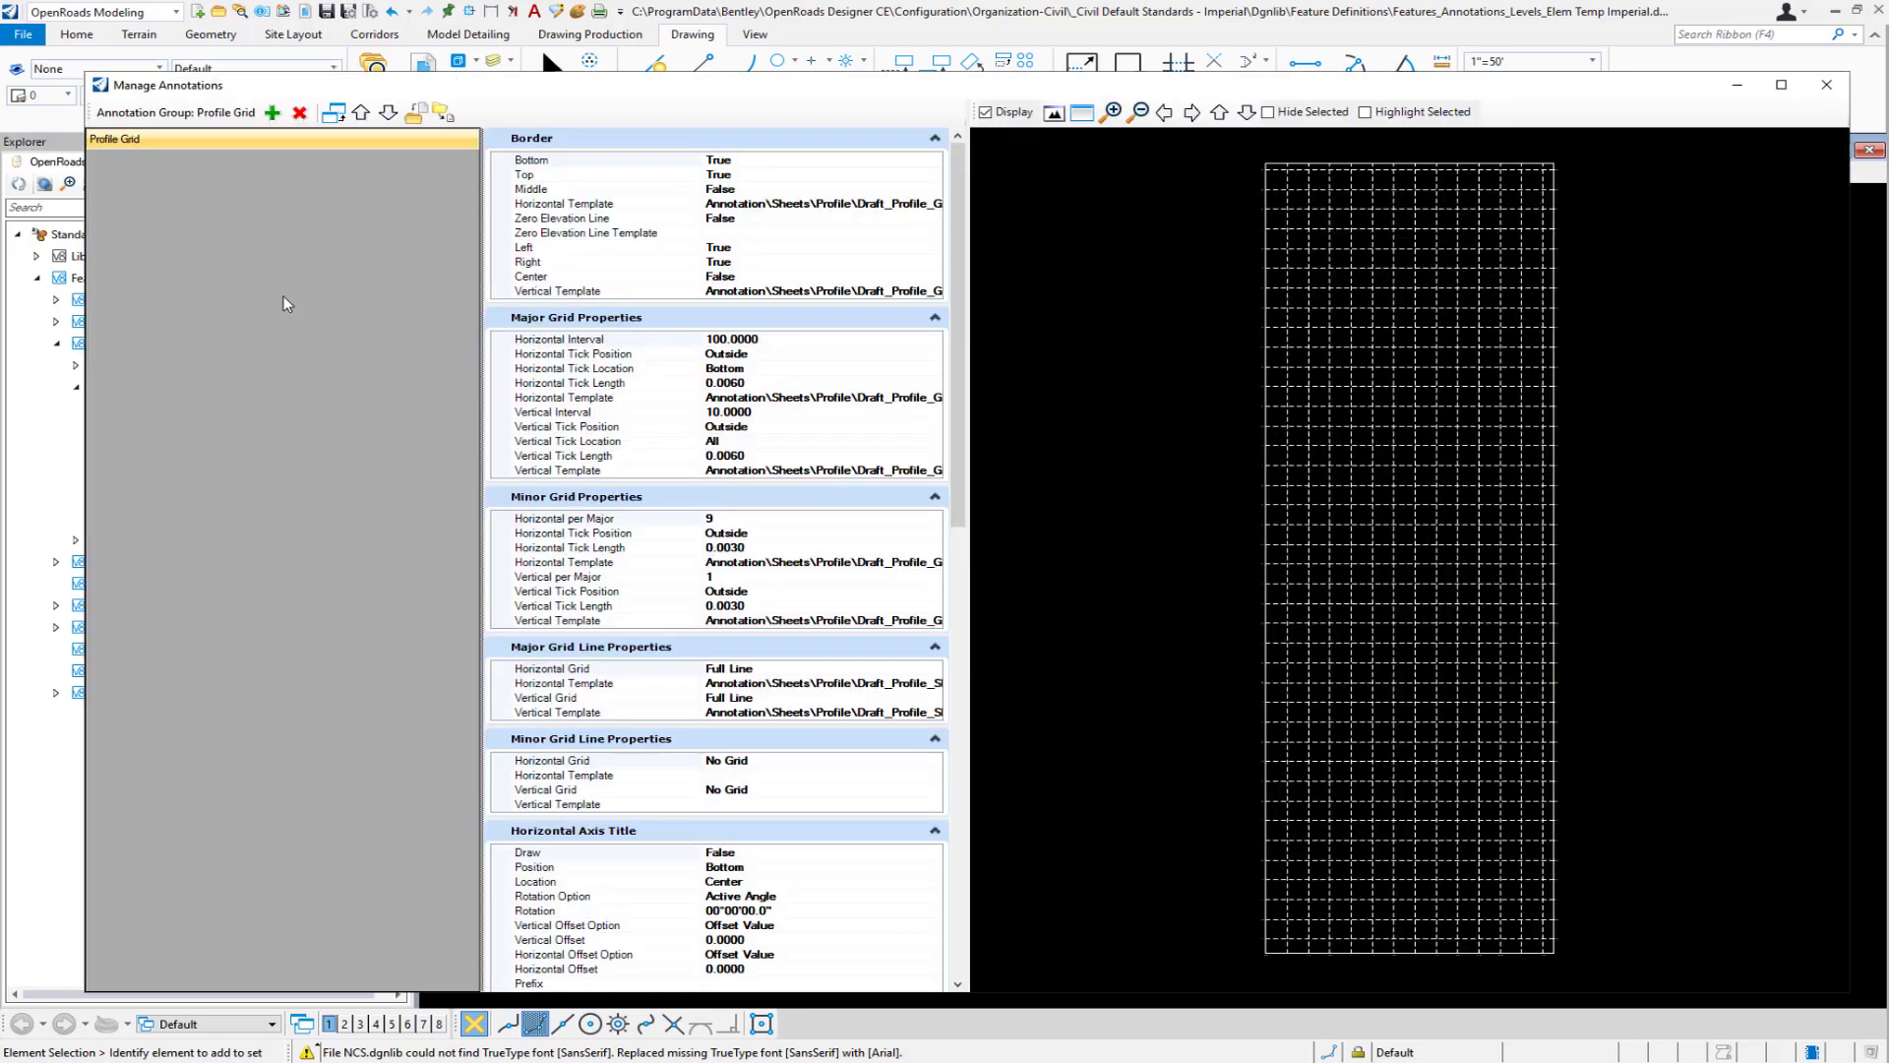
pyautogui.click(274, 113)
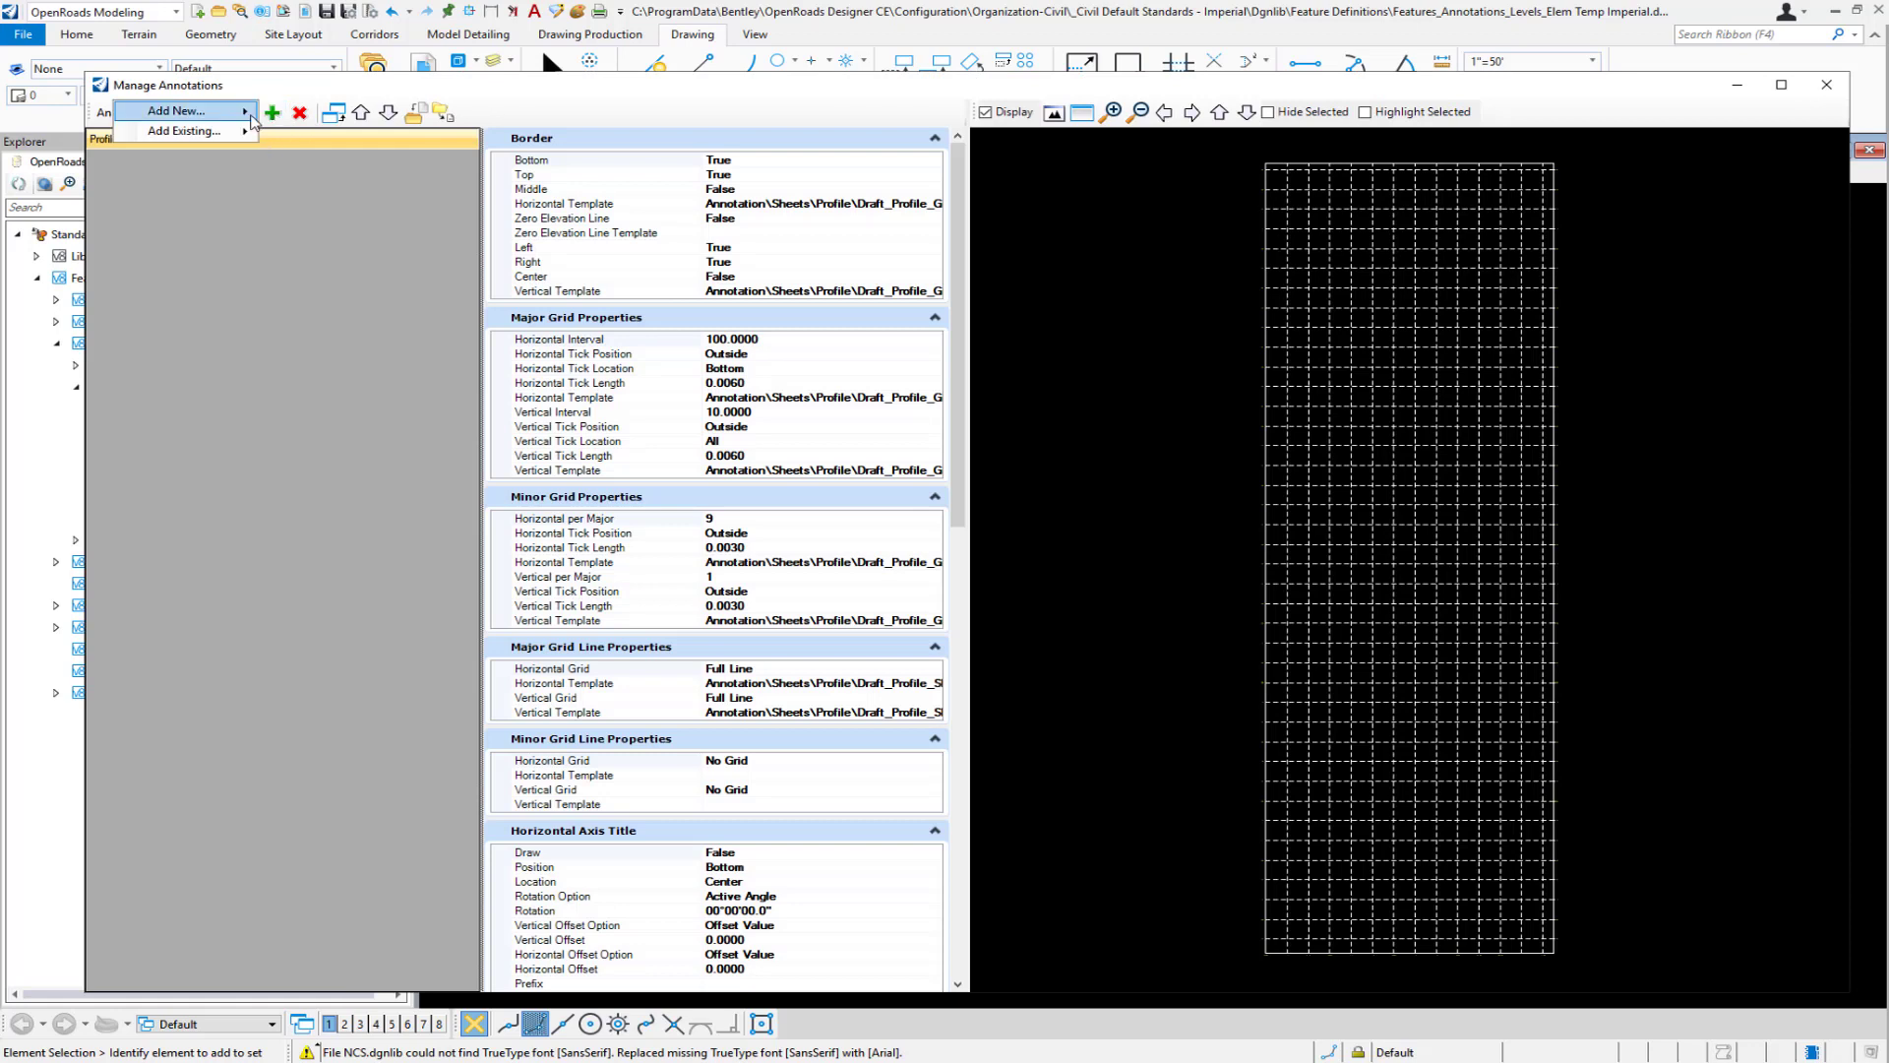
pyautogui.moveTo(226, 114)
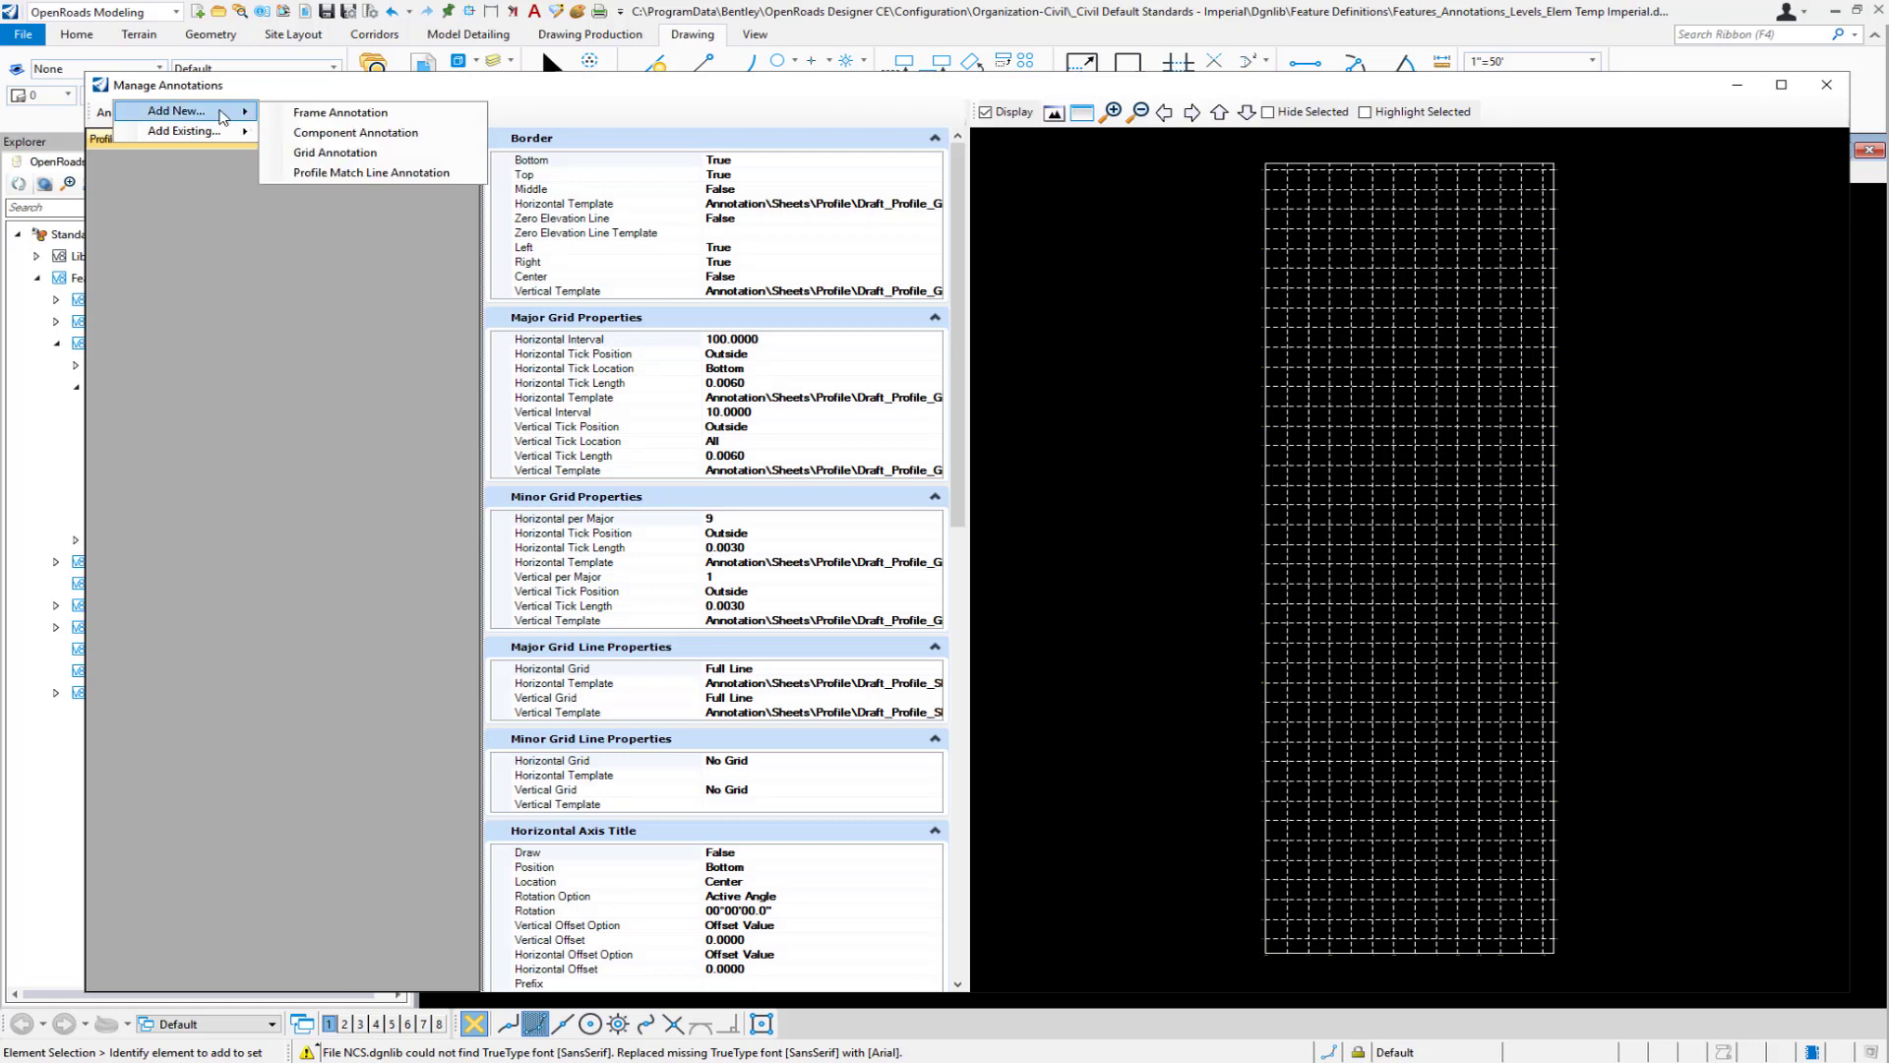
pyautogui.click(427, 134)
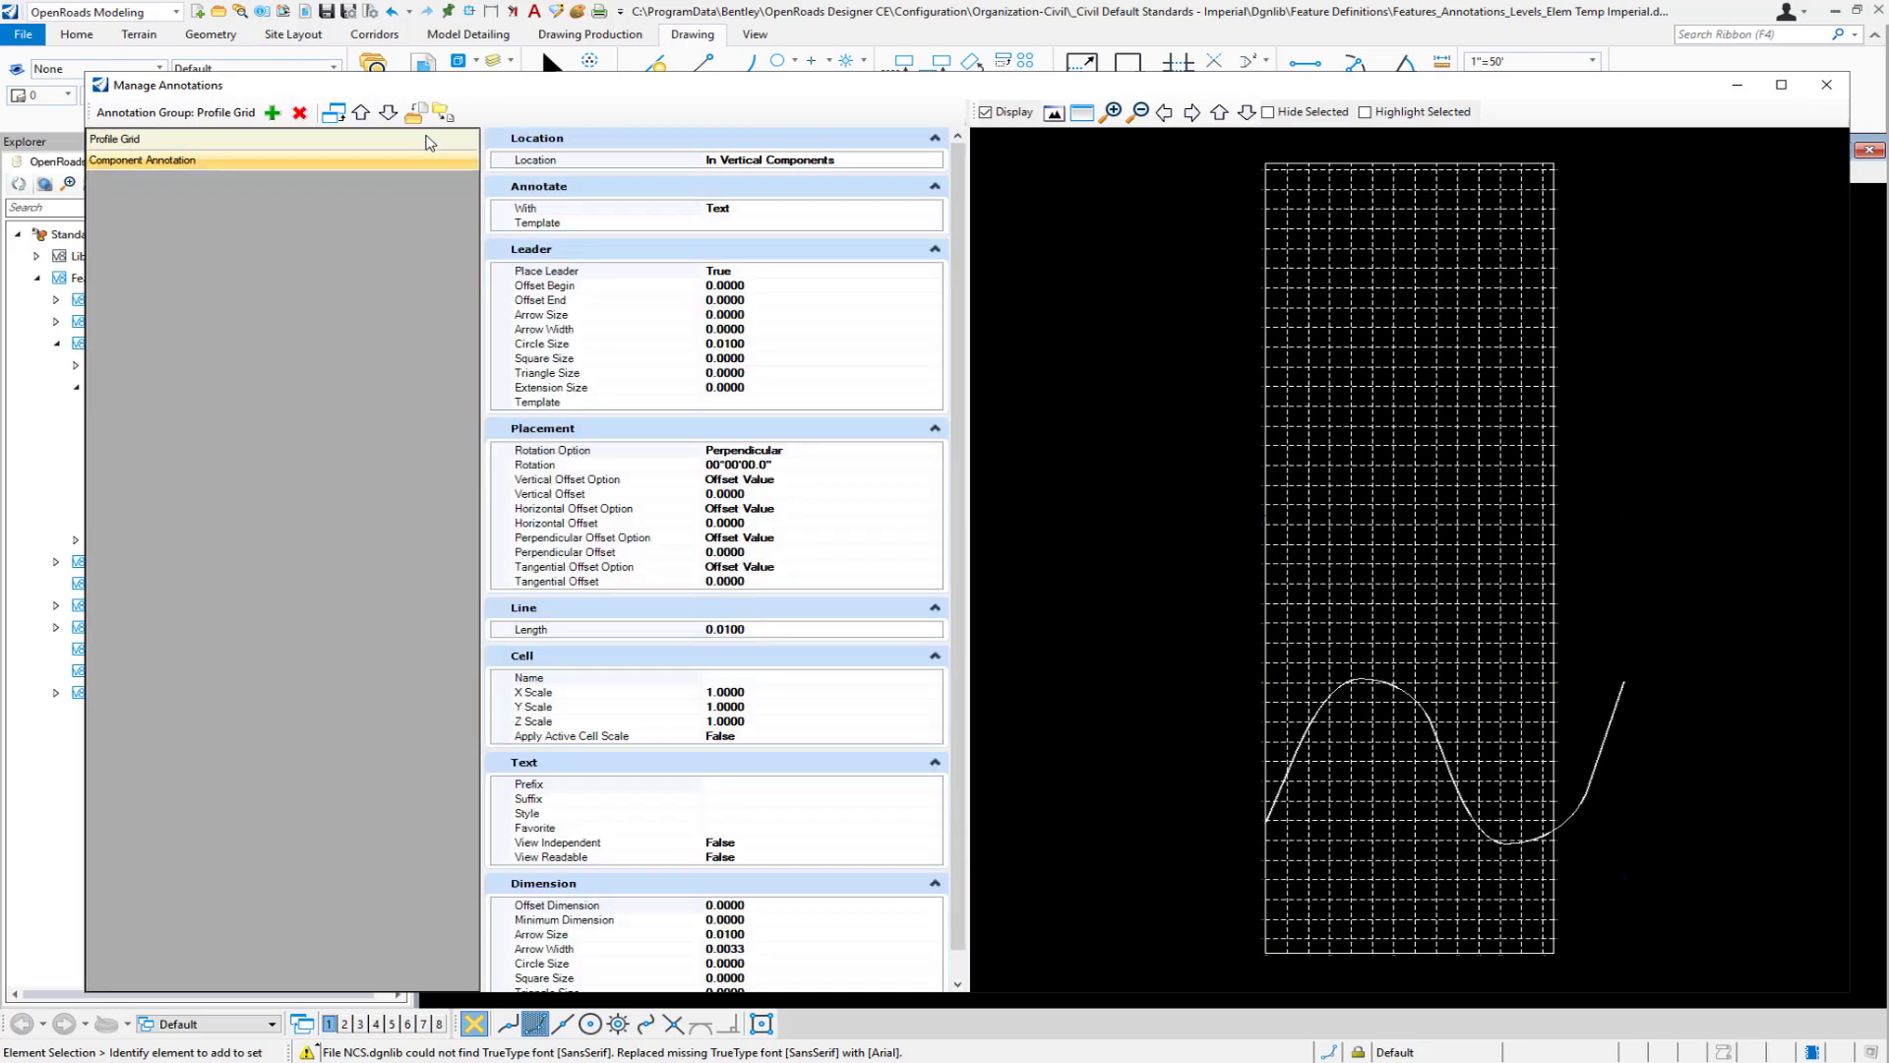
pyautogui.scroll(5, 1316, 815)
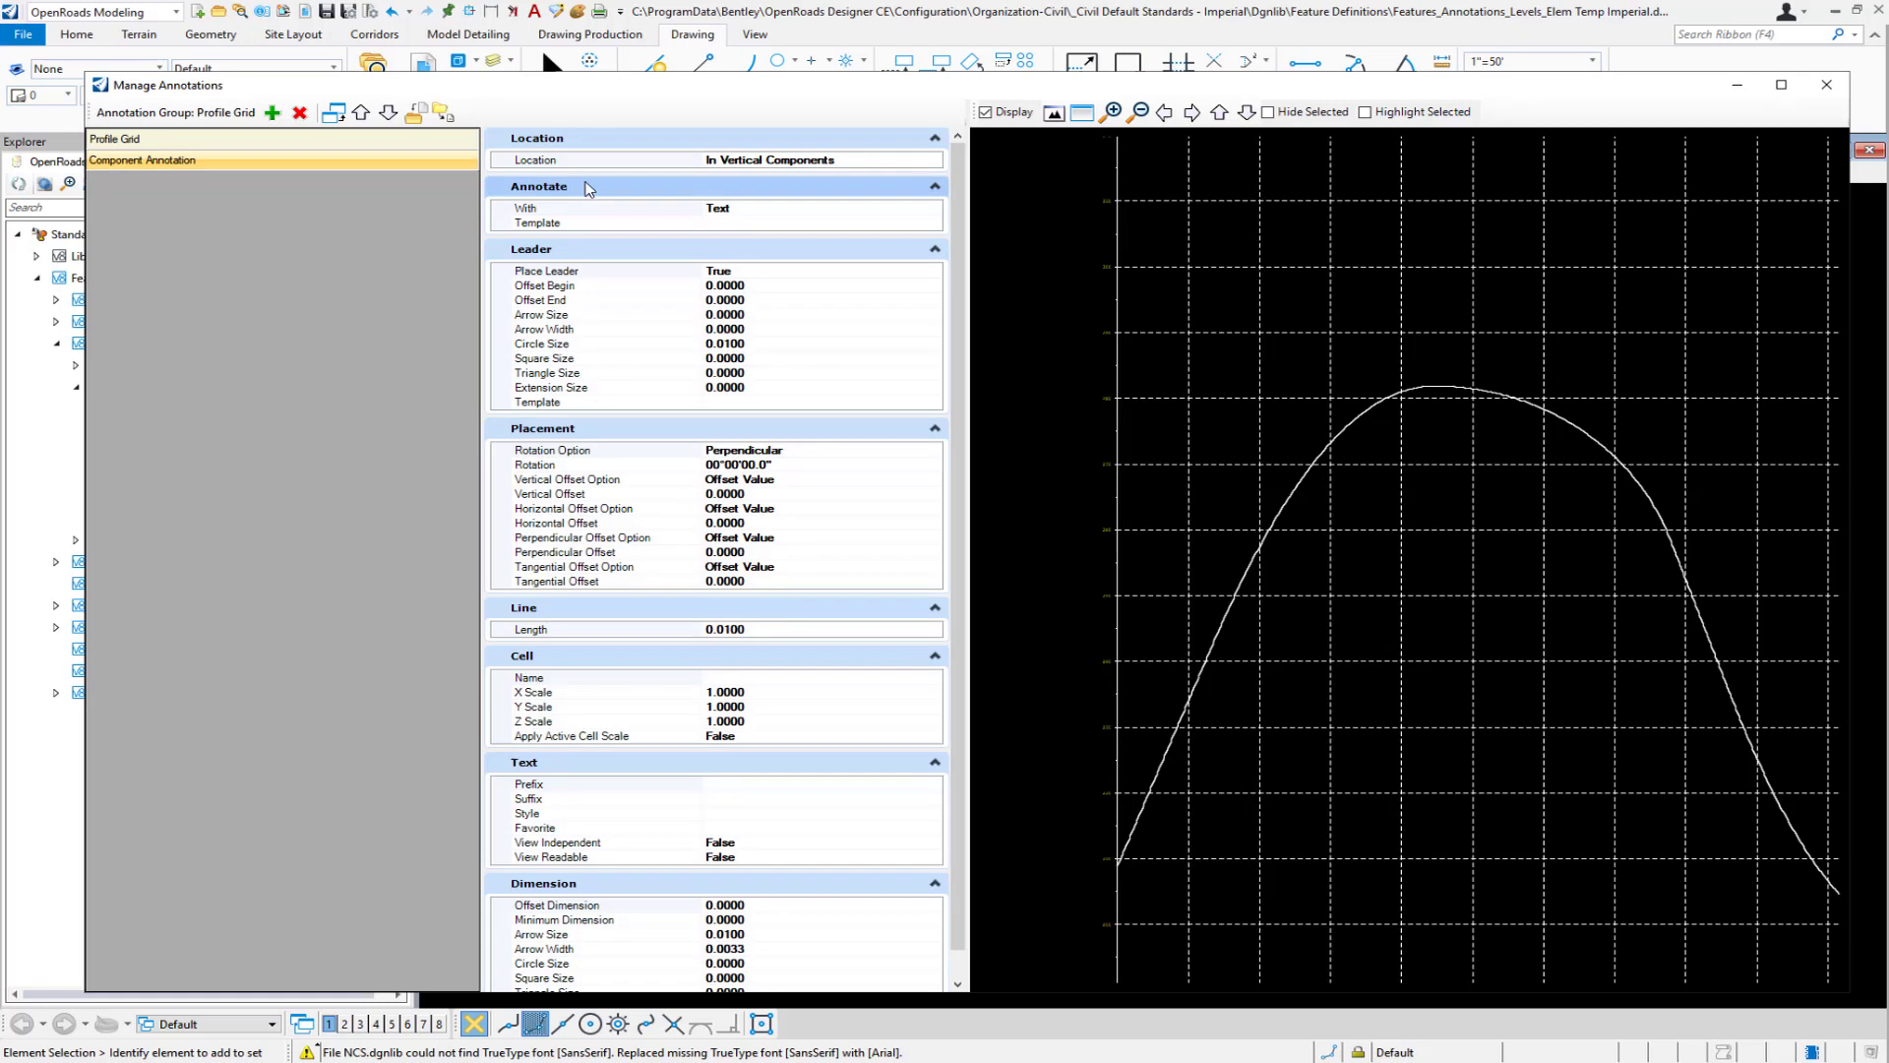
# - Rename the new component annotation to 'Profile Crest Parabola Dimension Line'
pyautogui.click(190, 163)
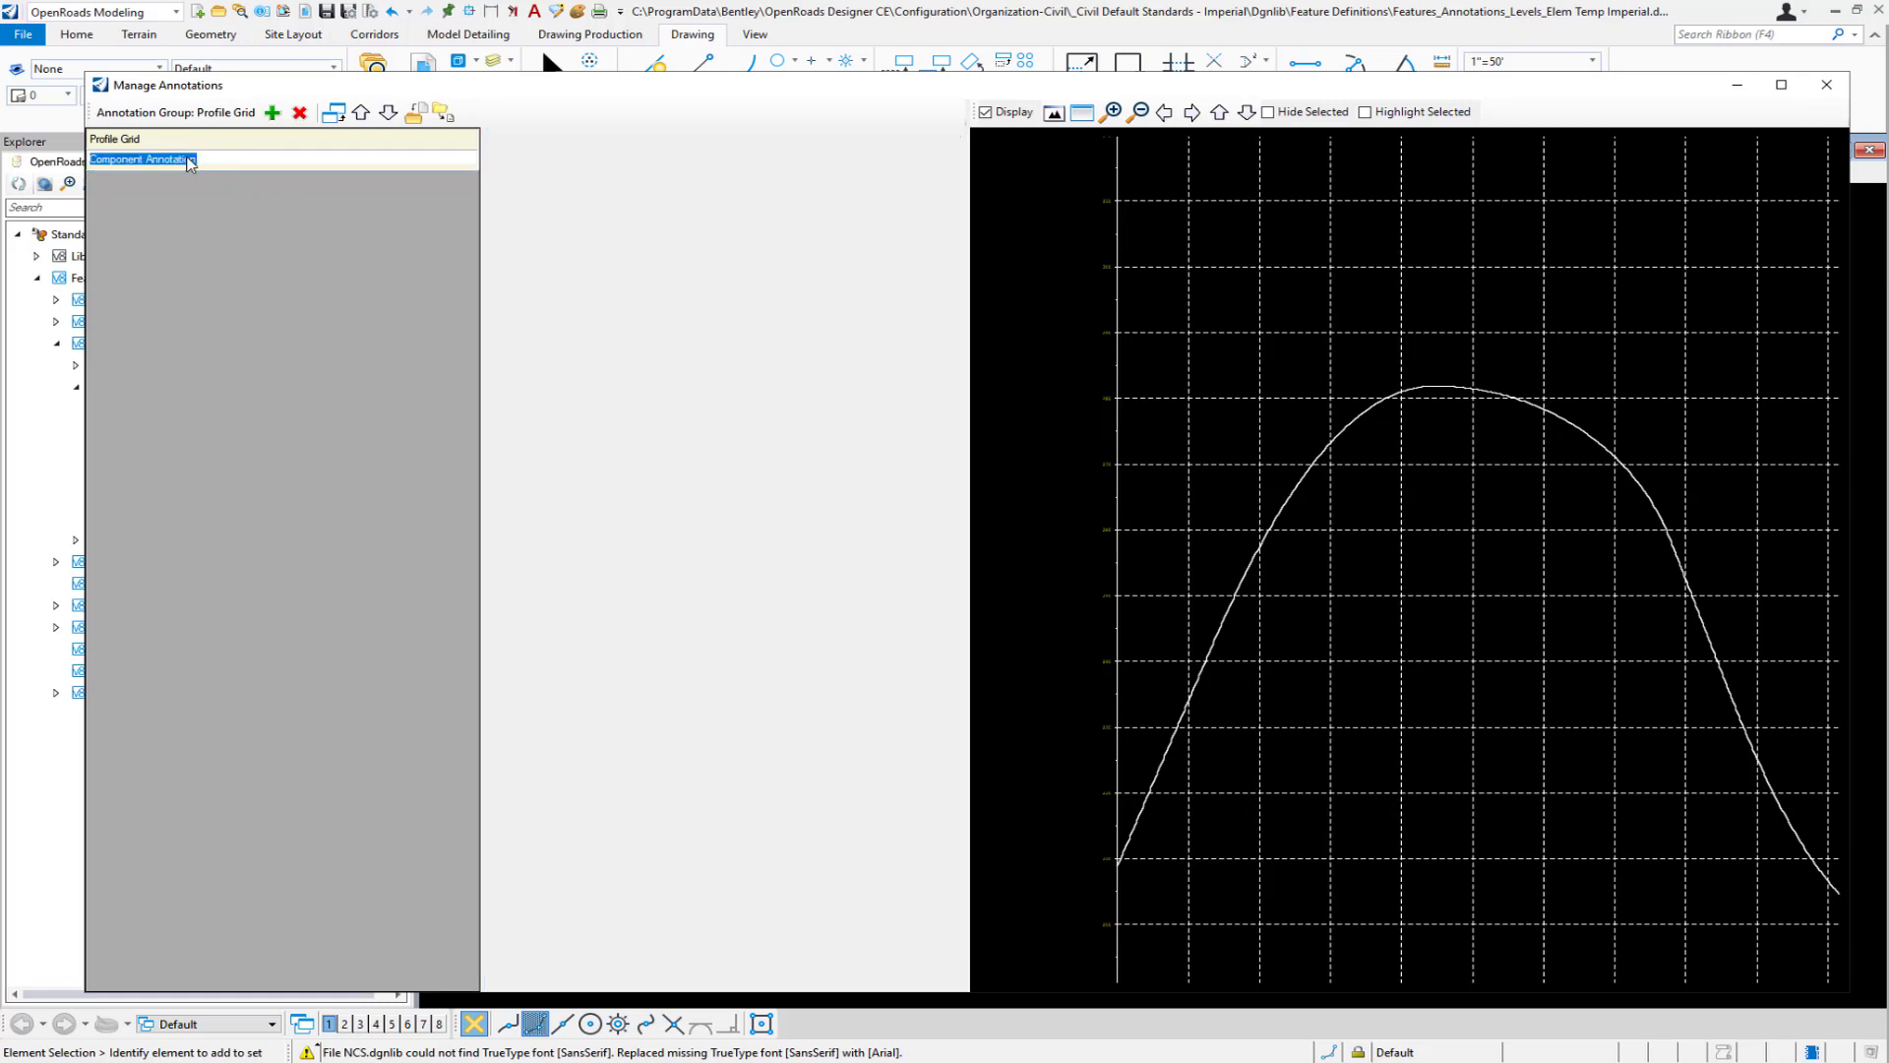
pyautogui.write('Pl')
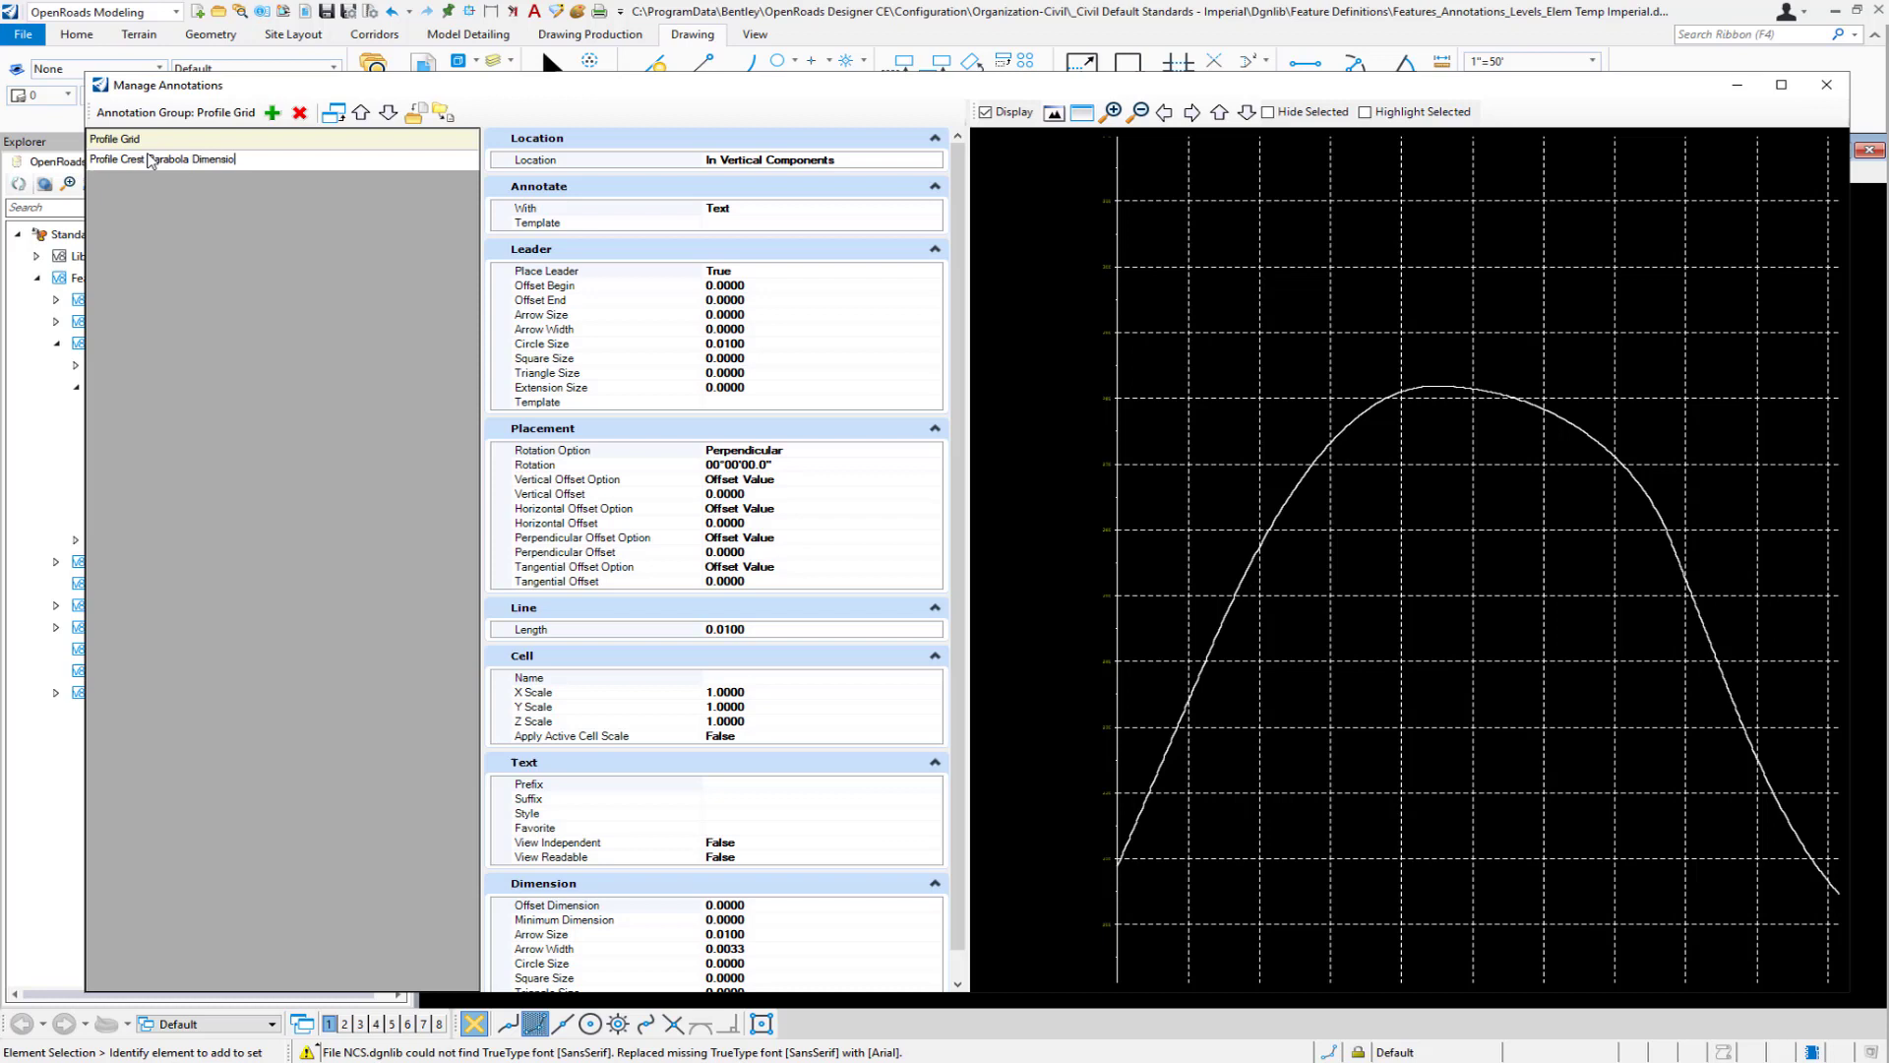
pyautogui.write('Line')
pyautogui.press('Return')
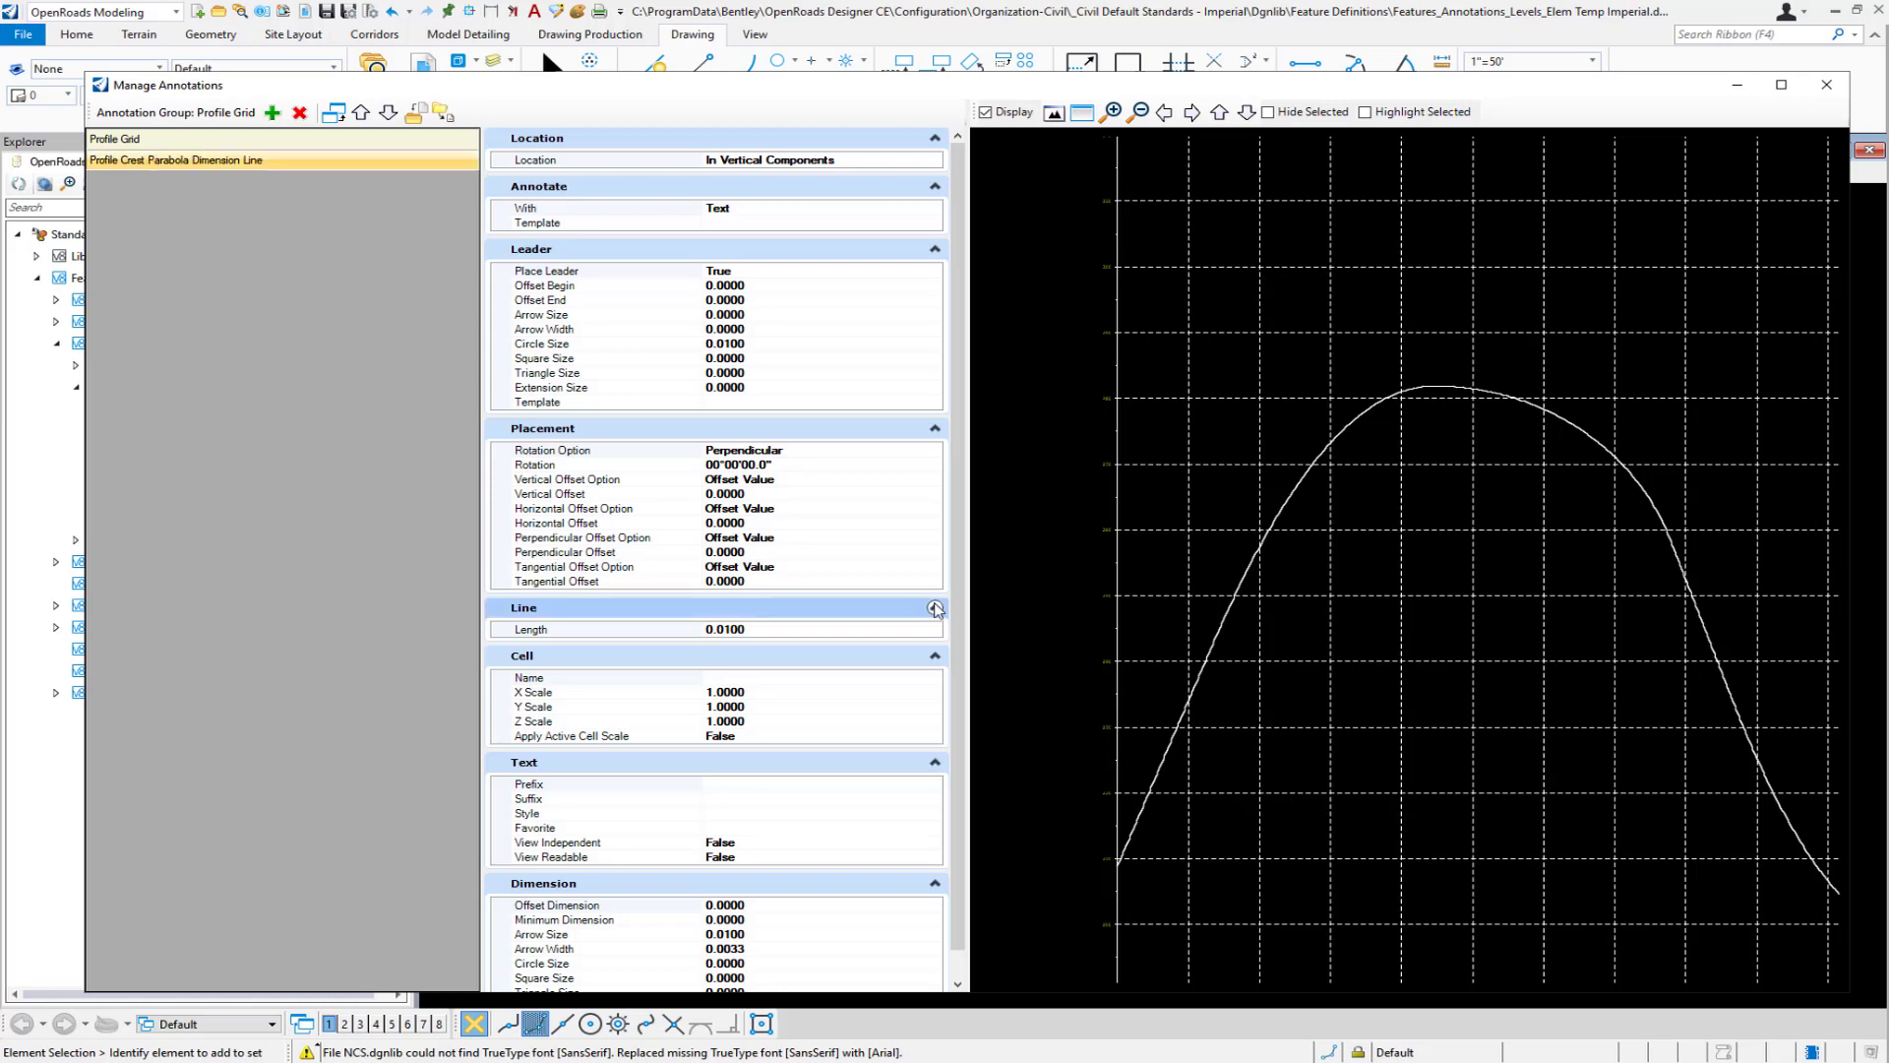
# - Collapse the Line, Cell and Text property groups
pyautogui.click(934, 607)
pyautogui.click(935, 633)
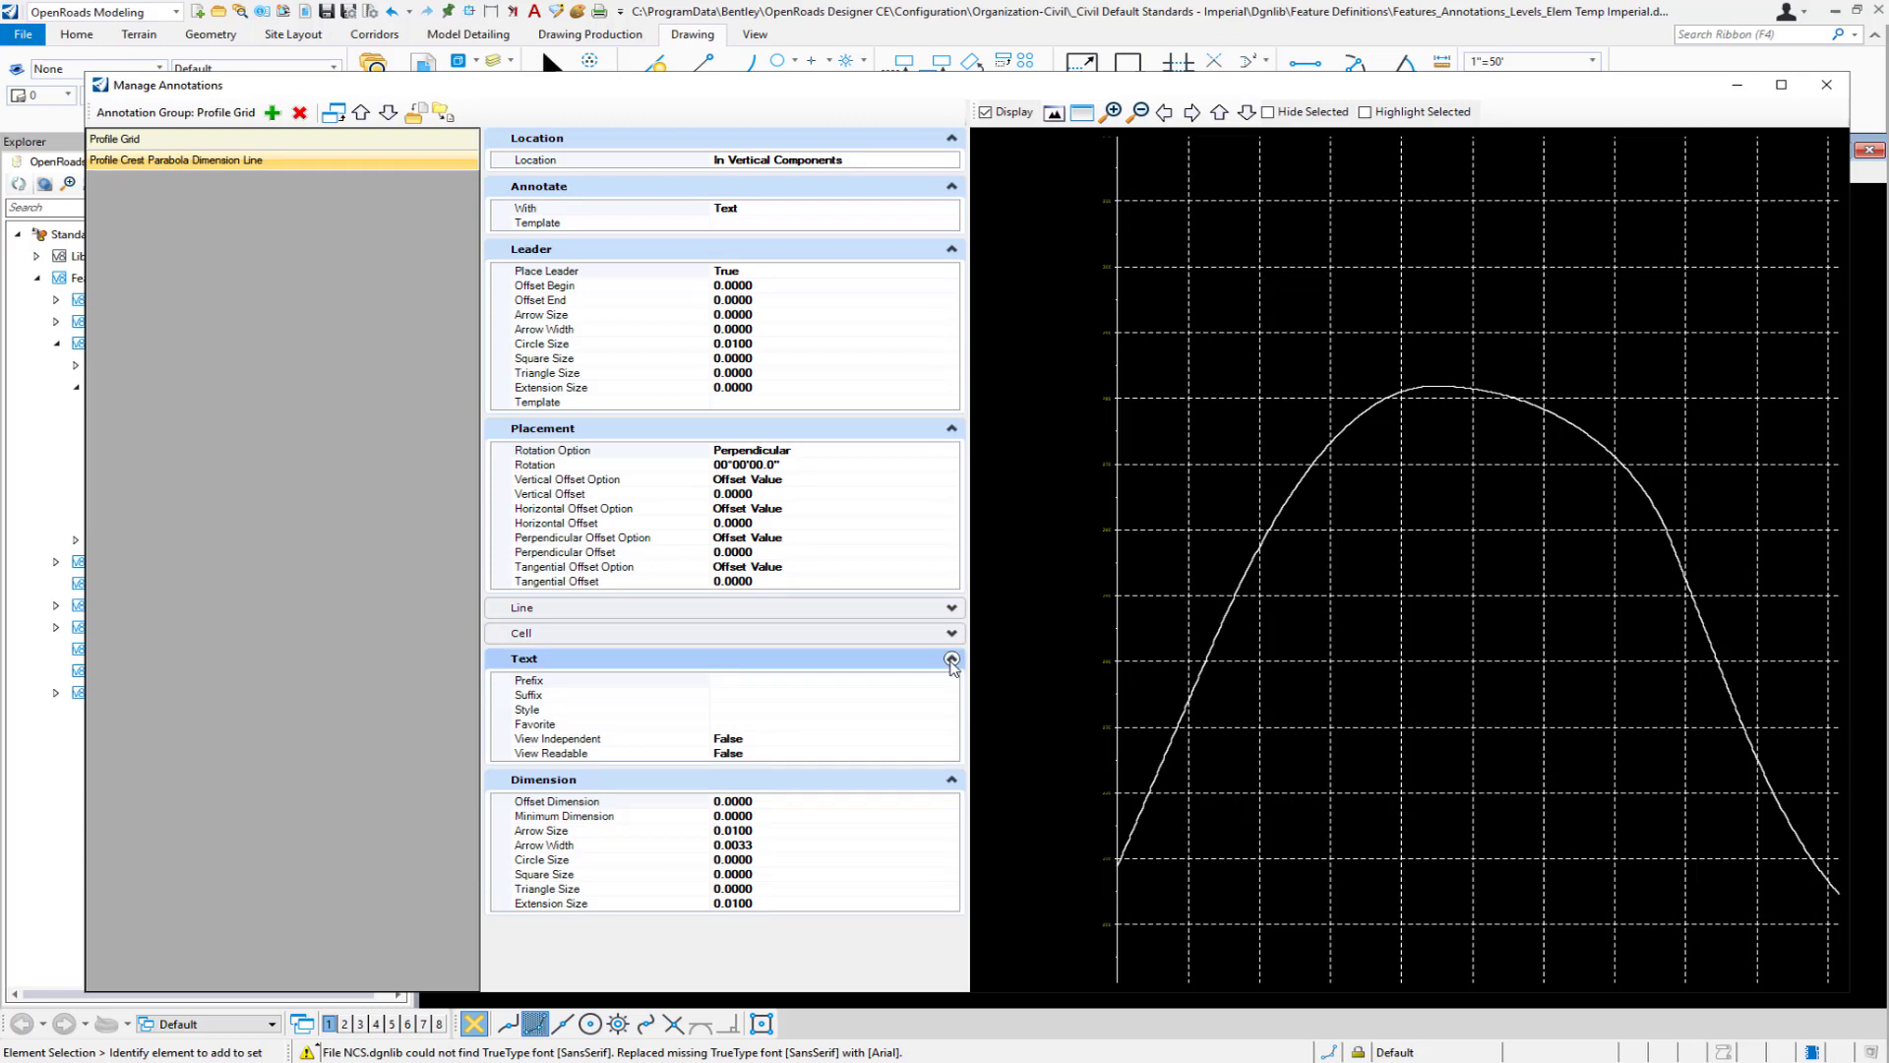
pyautogui.click(951, 659)
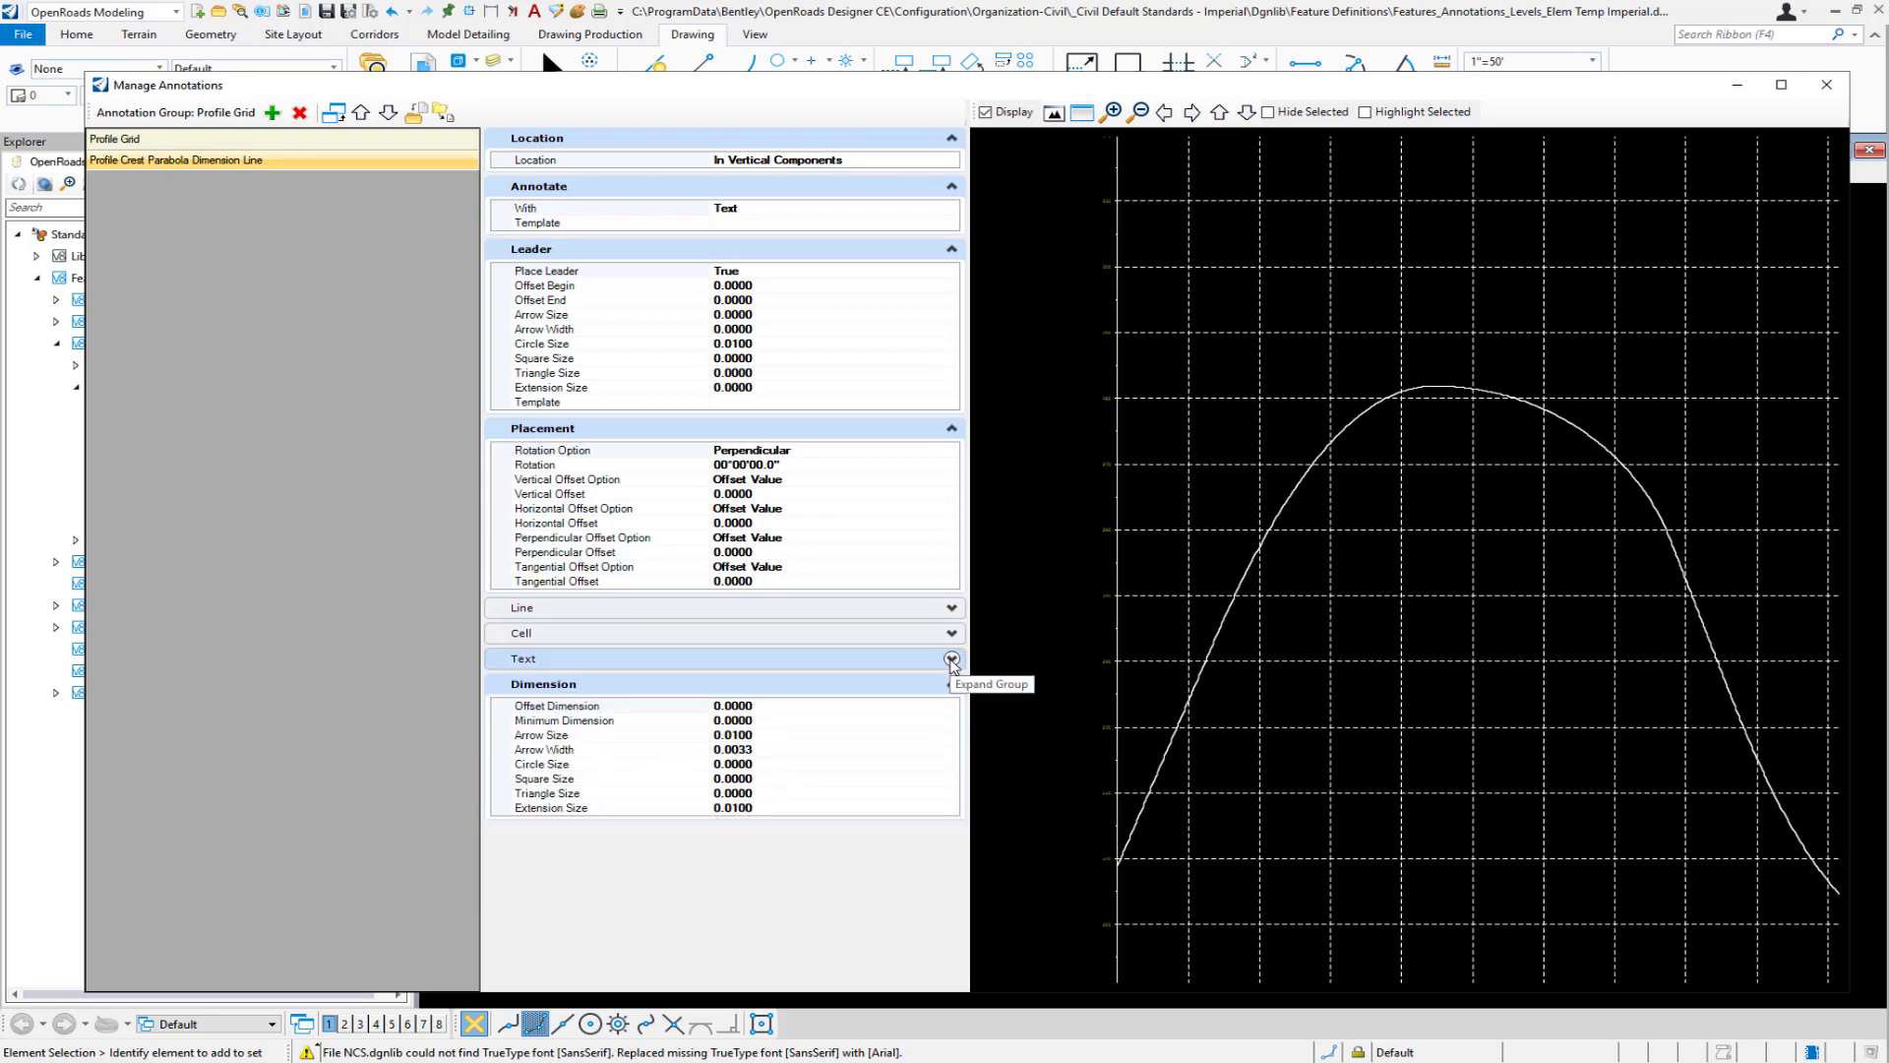
# - Set the annotation Location to Parabola Crest and annotate it with a Dimension
pyautogui.click(950, 161)
pyautogui.click(950, 161)
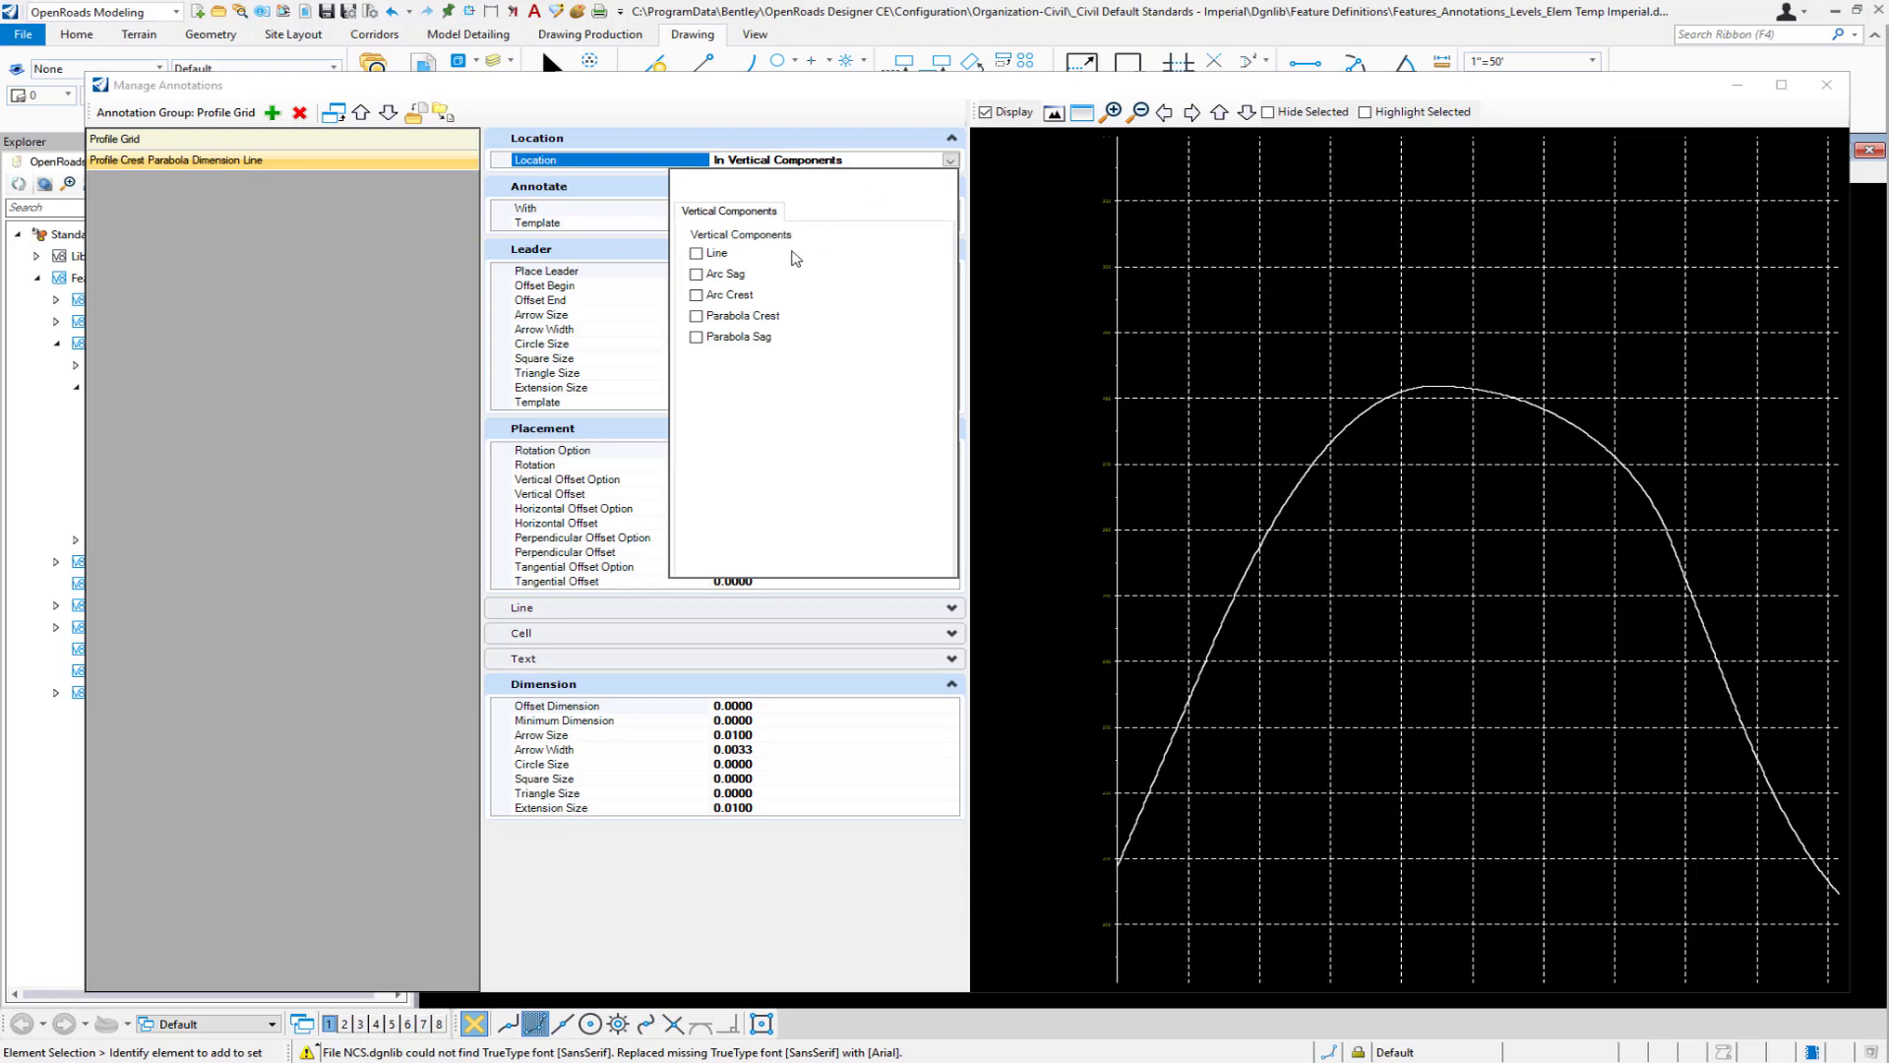
pyautogui.click(698, 316)
pyautogui.click(1026, 333)
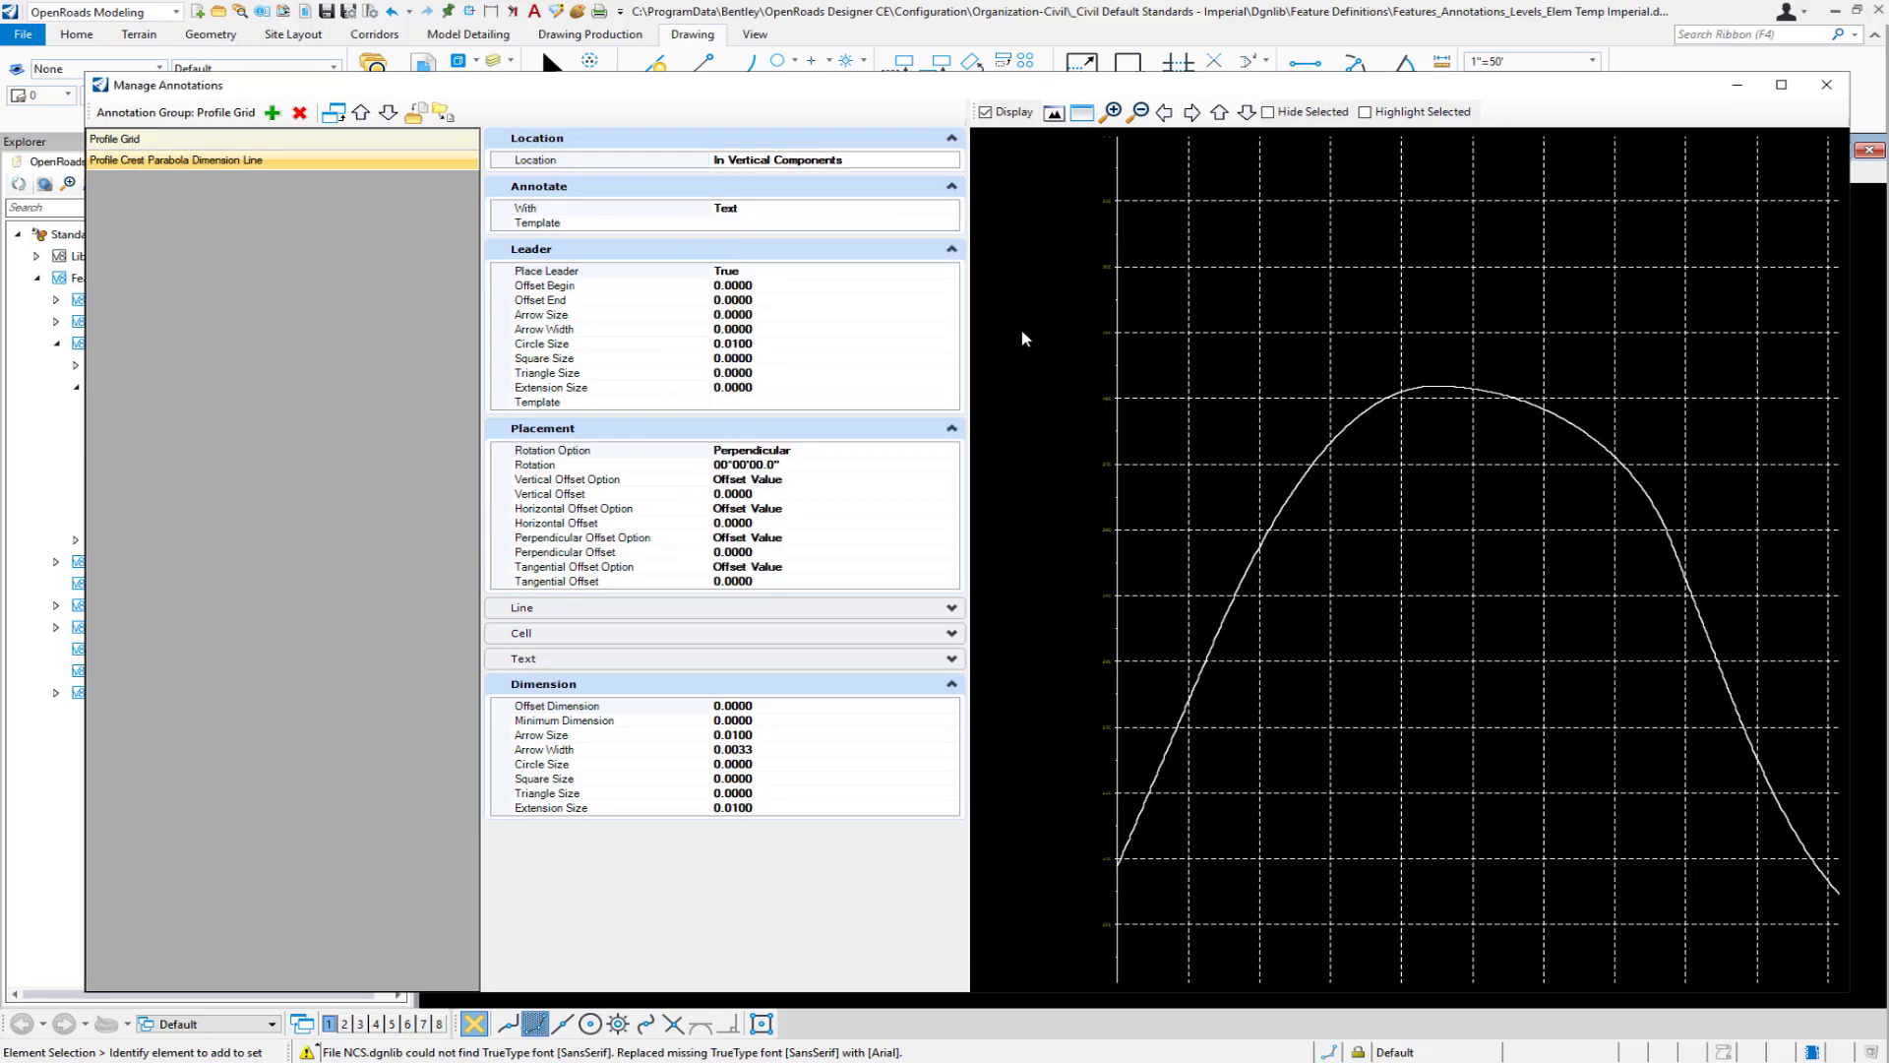
pyautogui.click(945, 209)
pyautogui.click(950, 208)
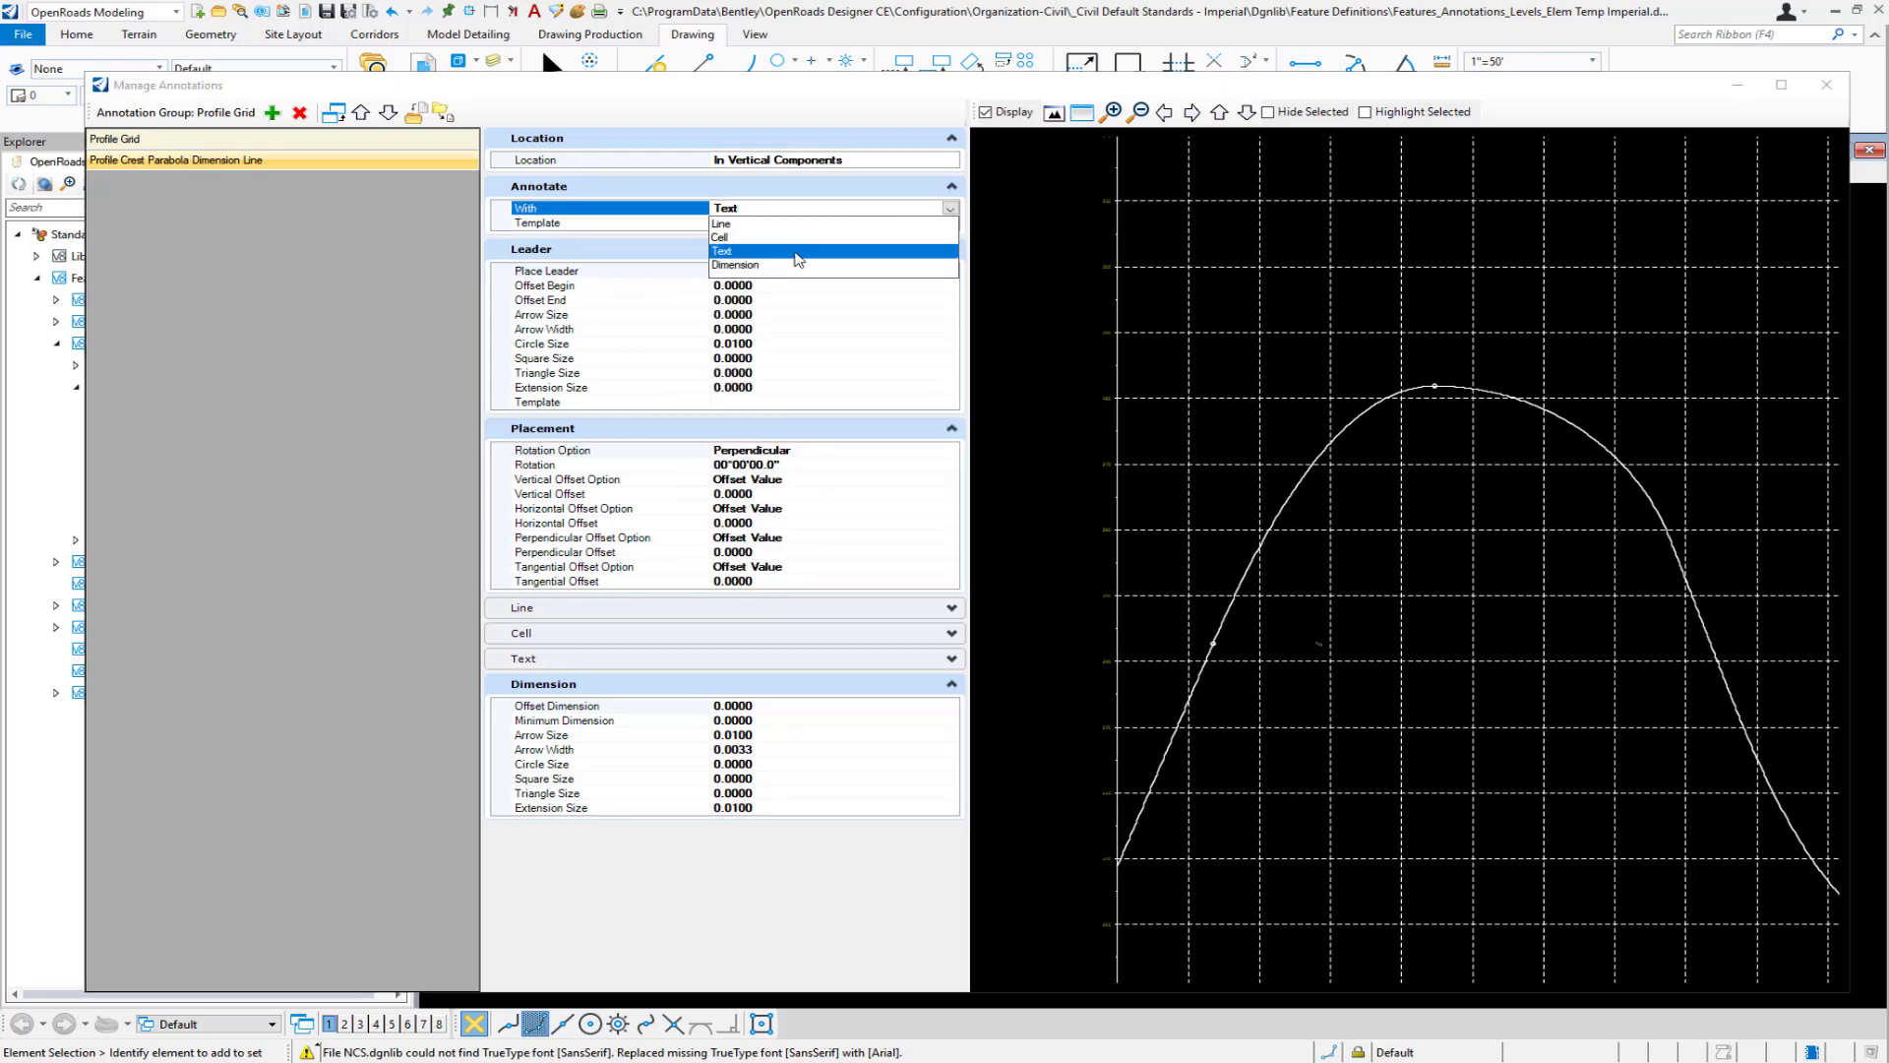
pyautogui.click(755, 266)
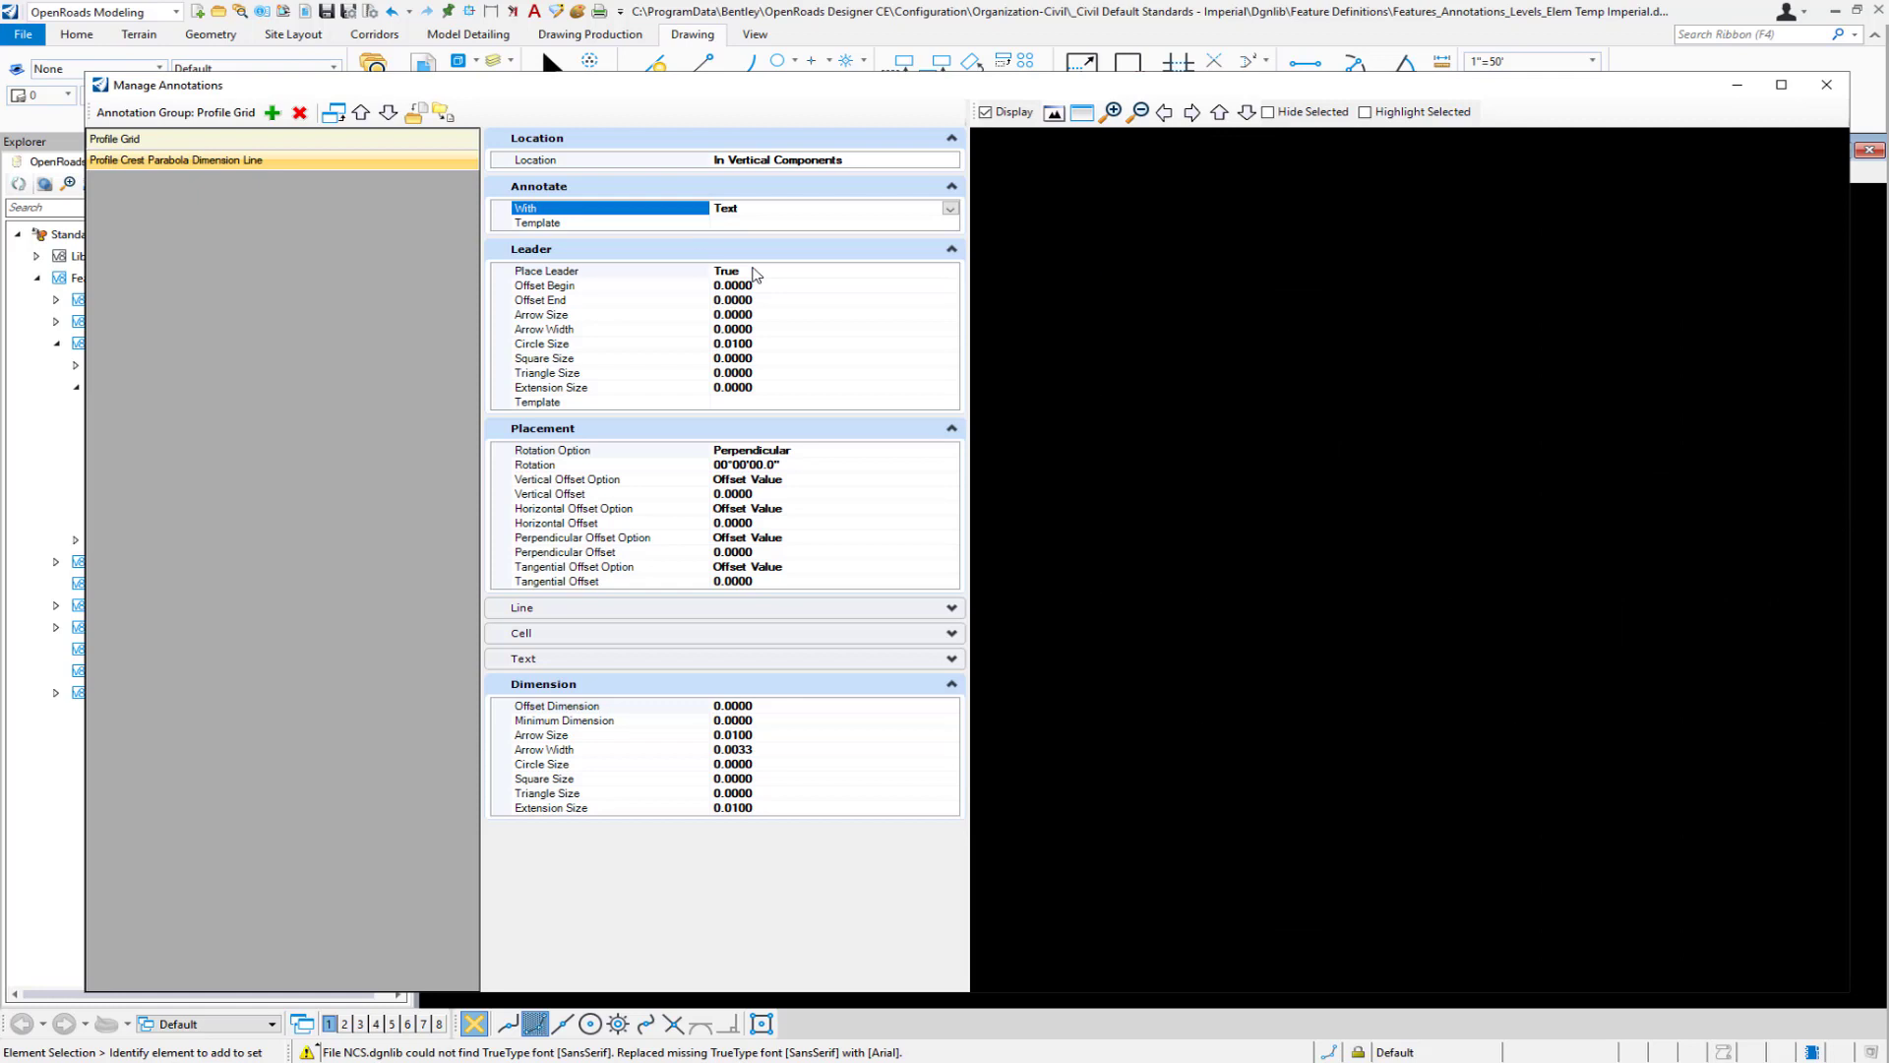
# - Choose the Annotation\Sheets\Profile\Draft_Profile_Text template
pyautogui.click(946, 224)
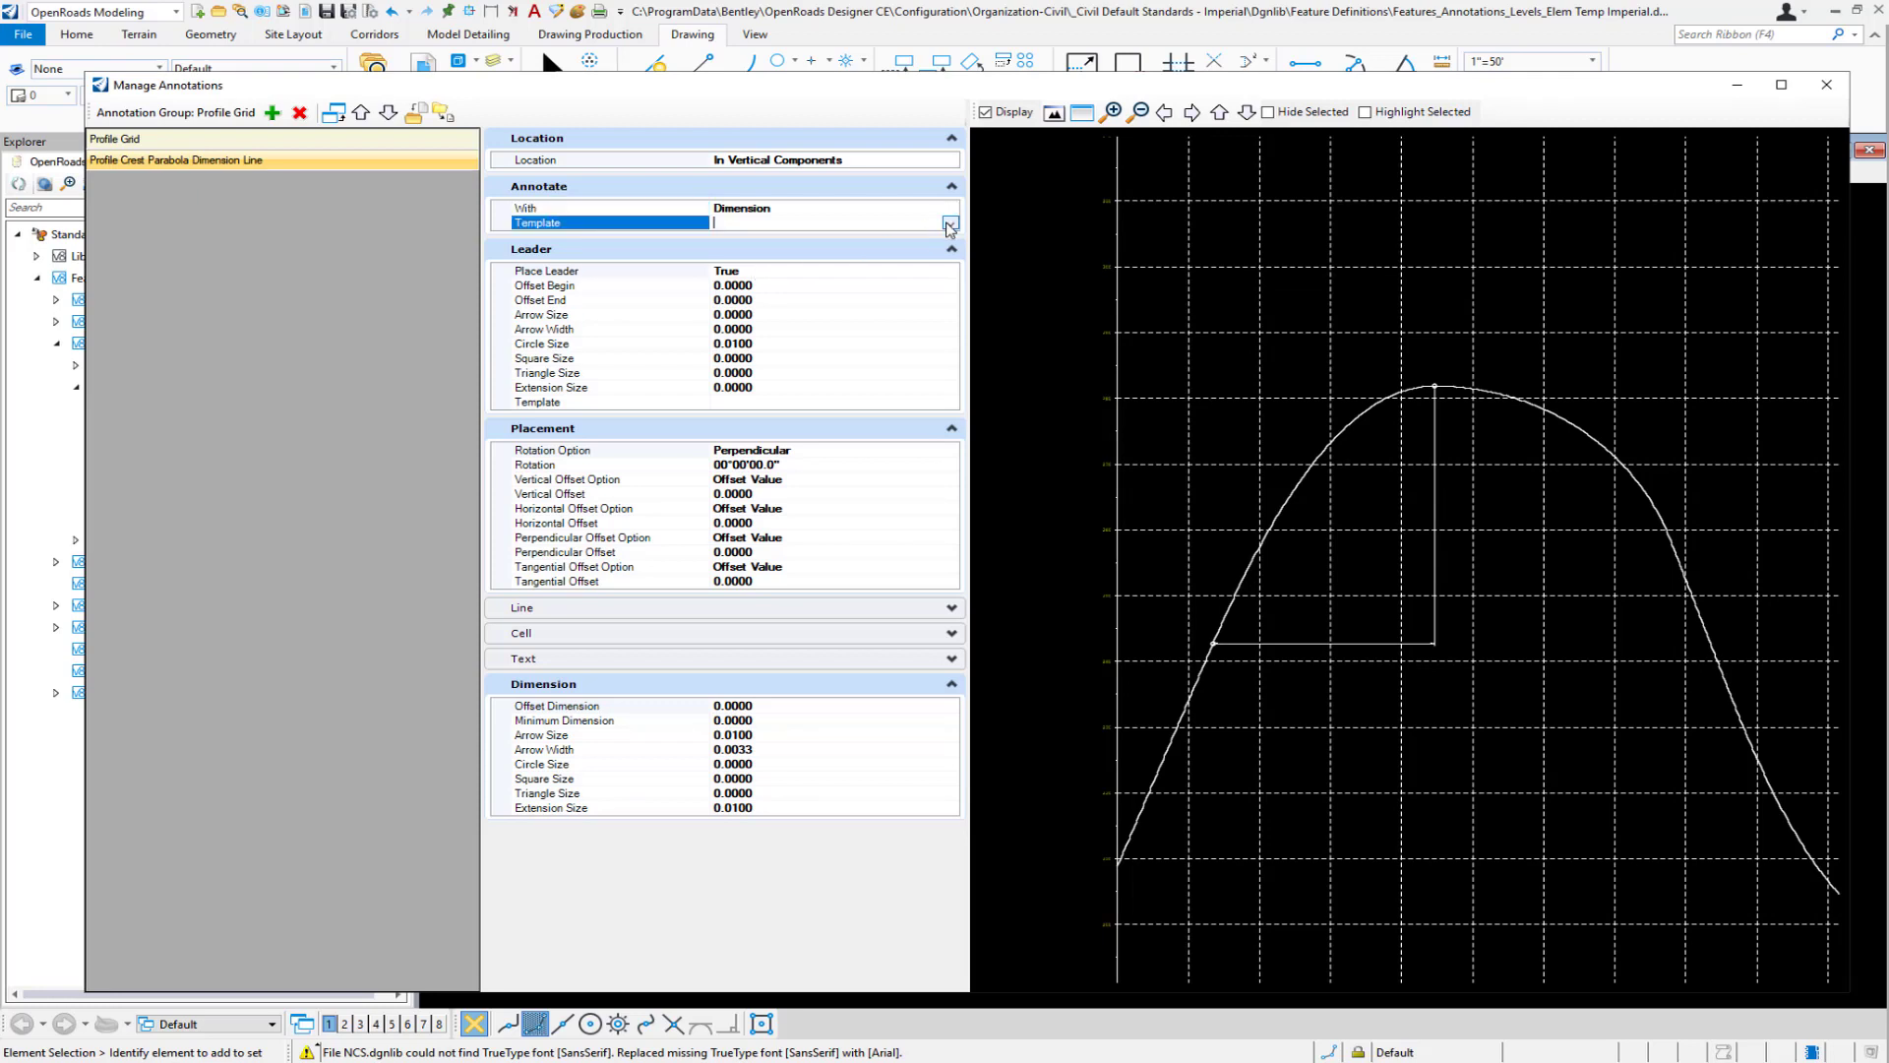
pyautogui.click(951, 224)
pyautogui.doubleClick(758, 253)
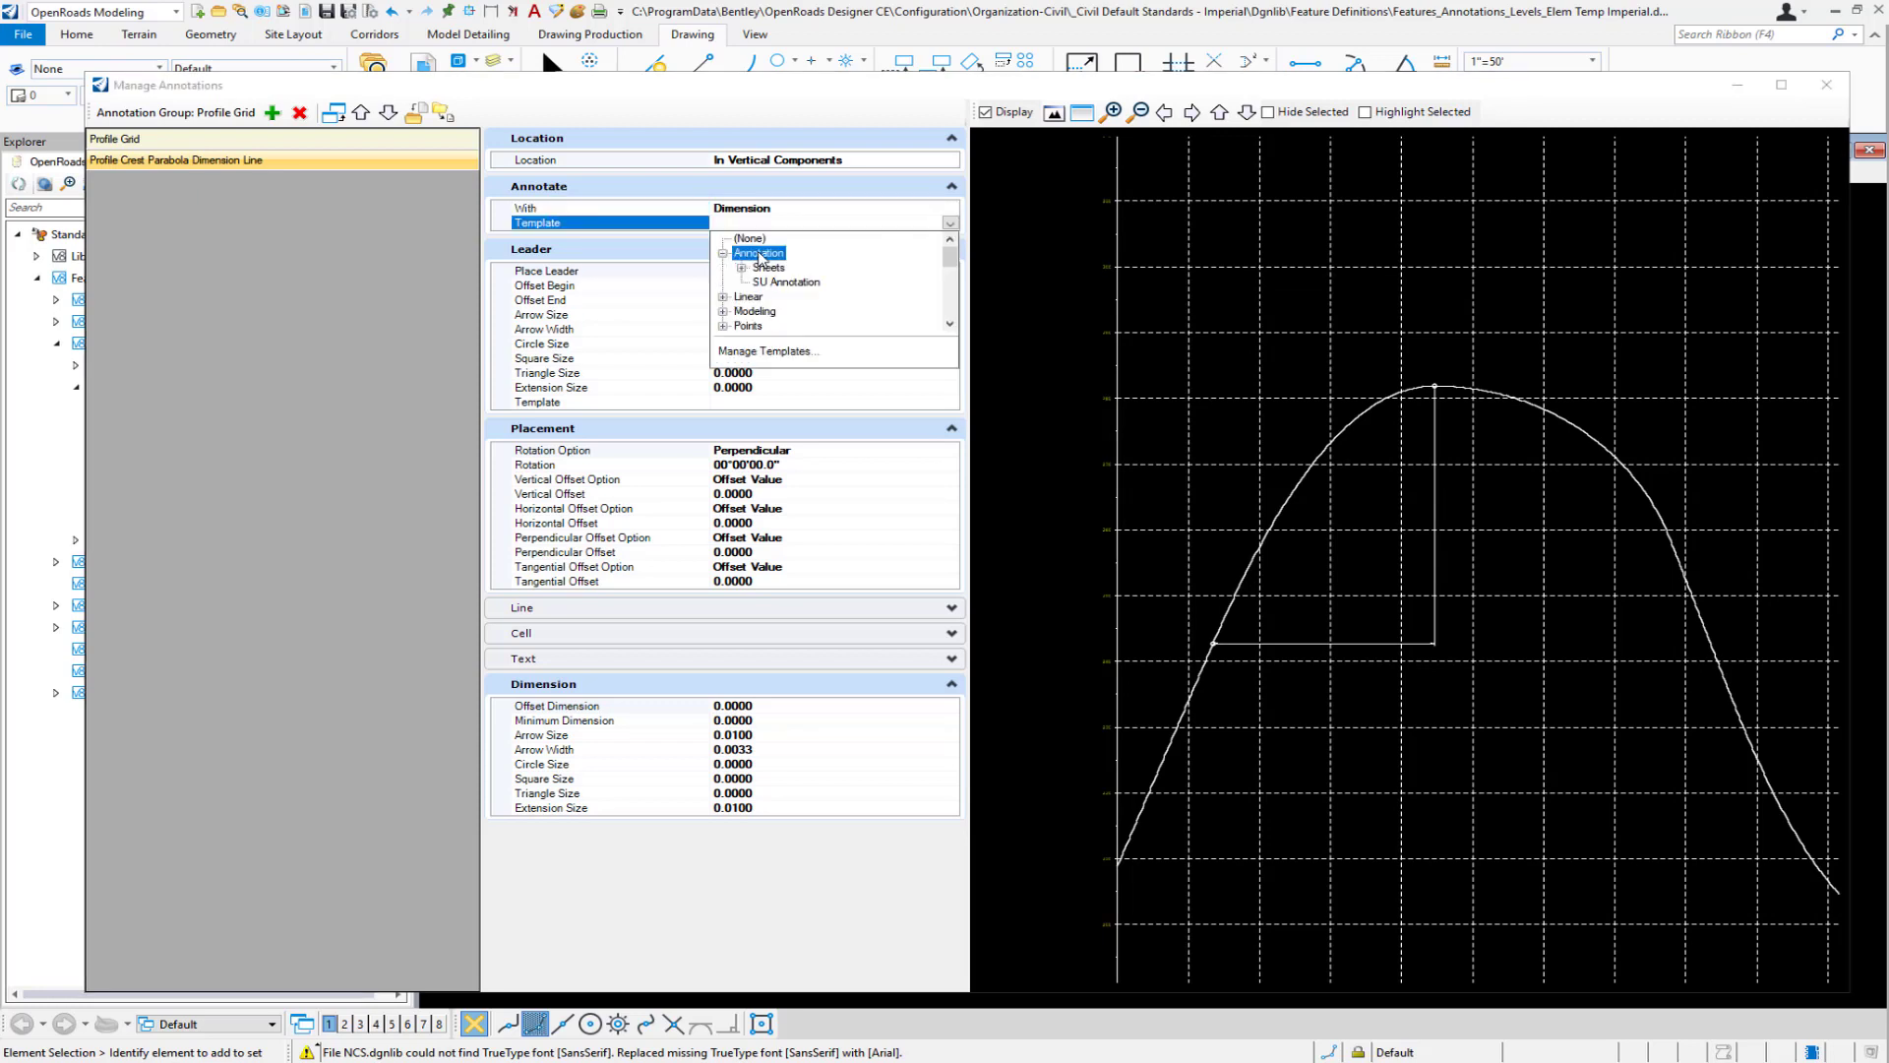
pyautogui.doubleClick(771, 268)
pyautogui.doubleClick(782, 304)
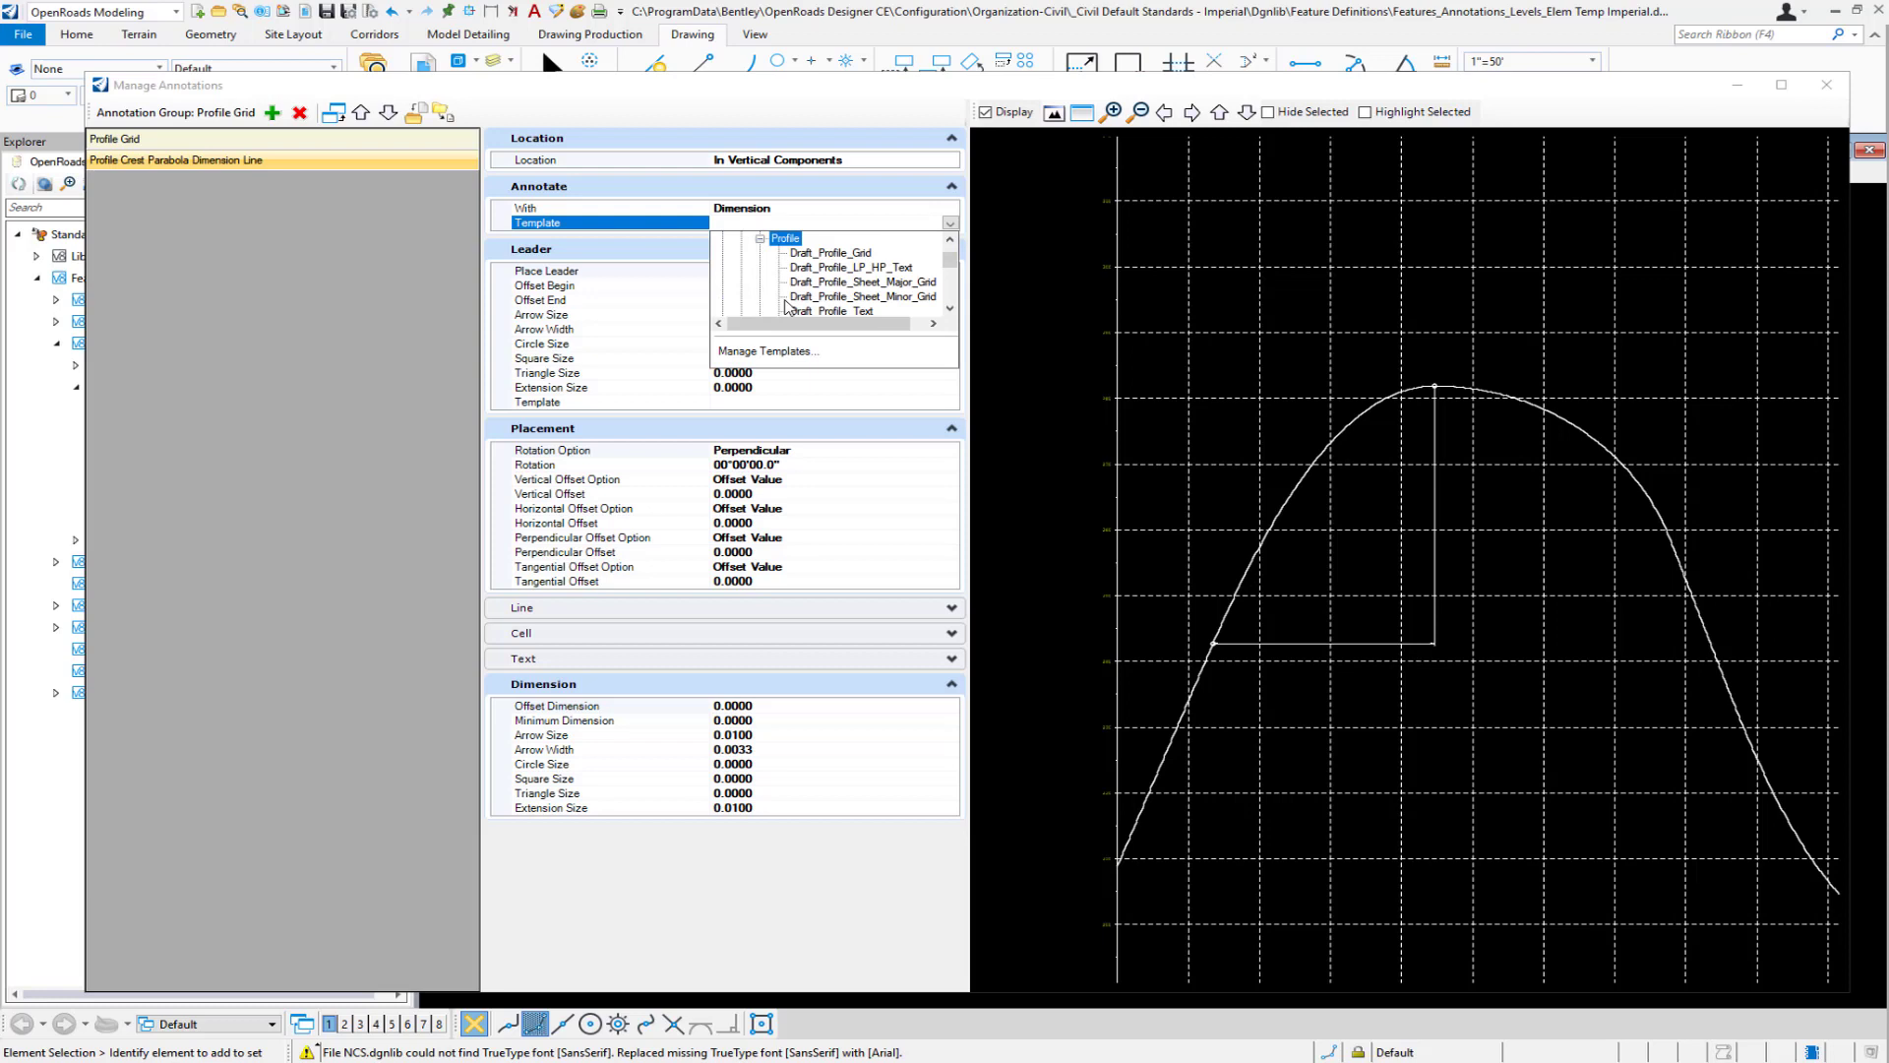
pyautogui.click(816, 311)
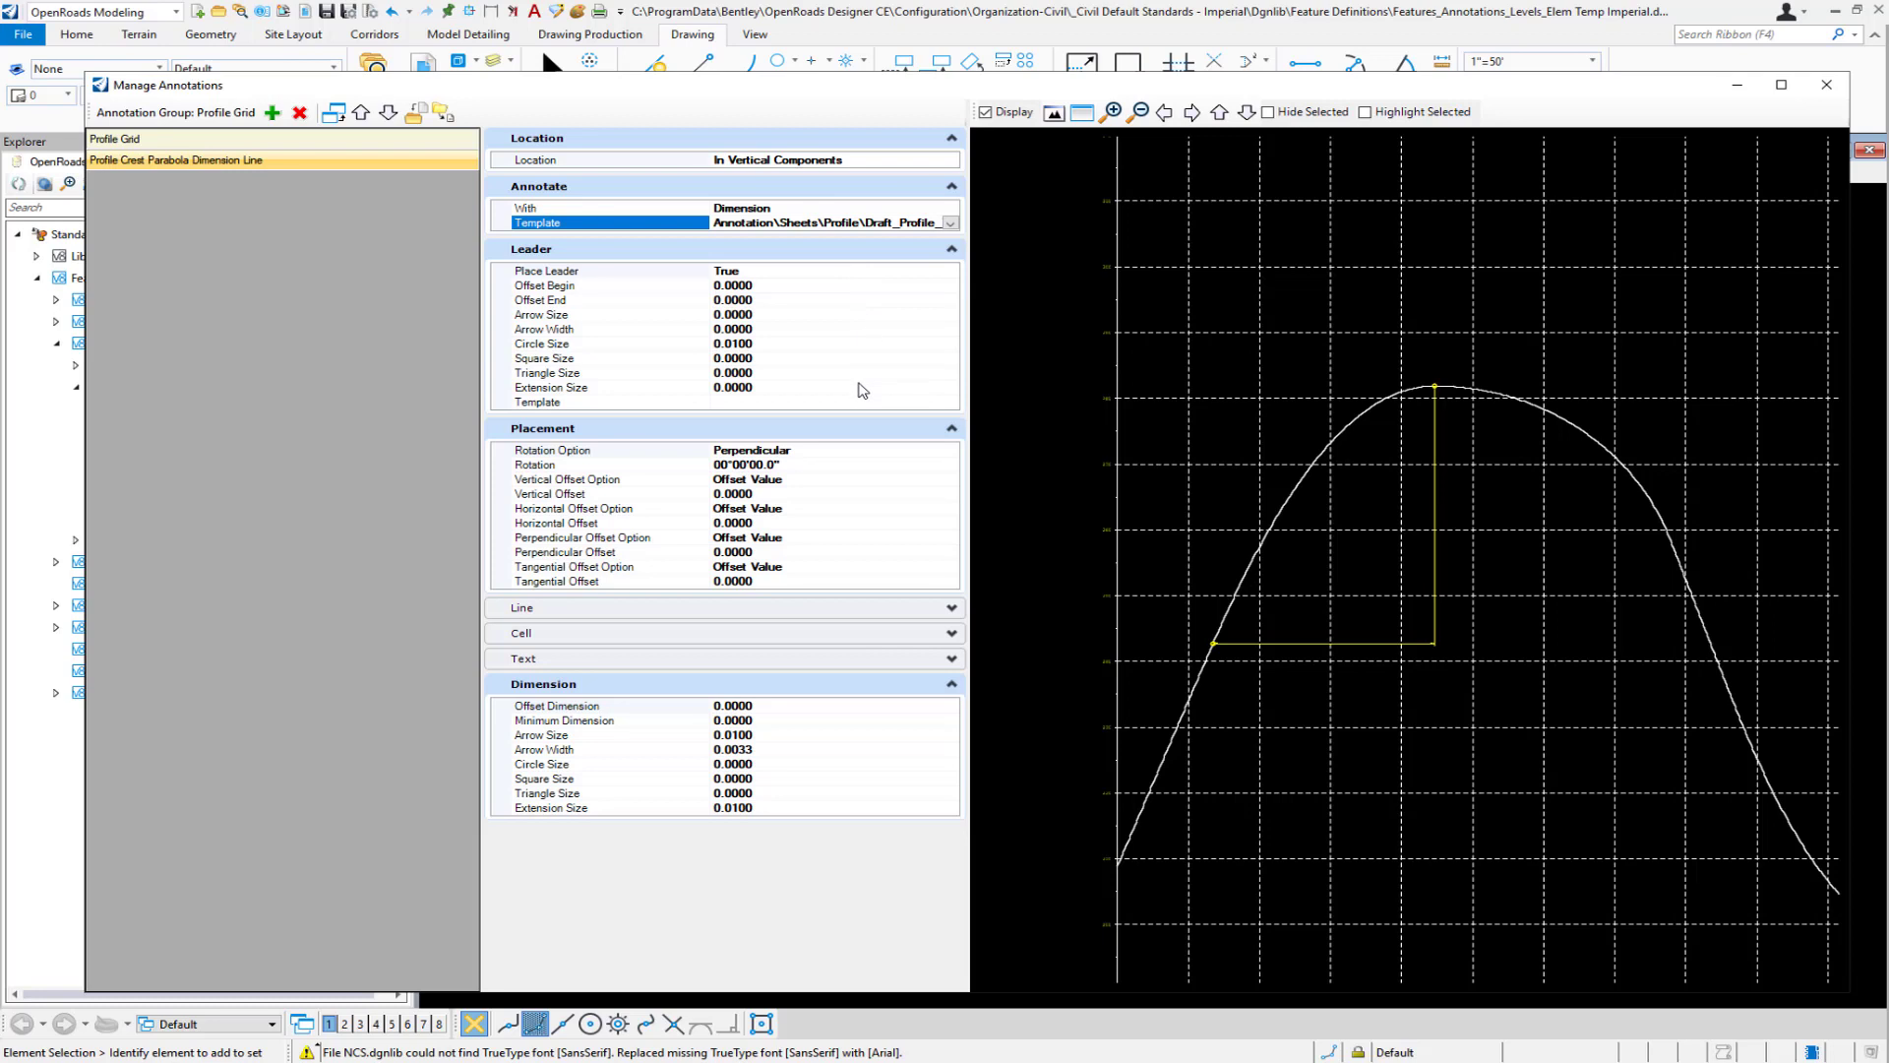
# - Place the crest dimension on the Top Side with a 0.1 vertical offset
pyautogui.click(848, 480)
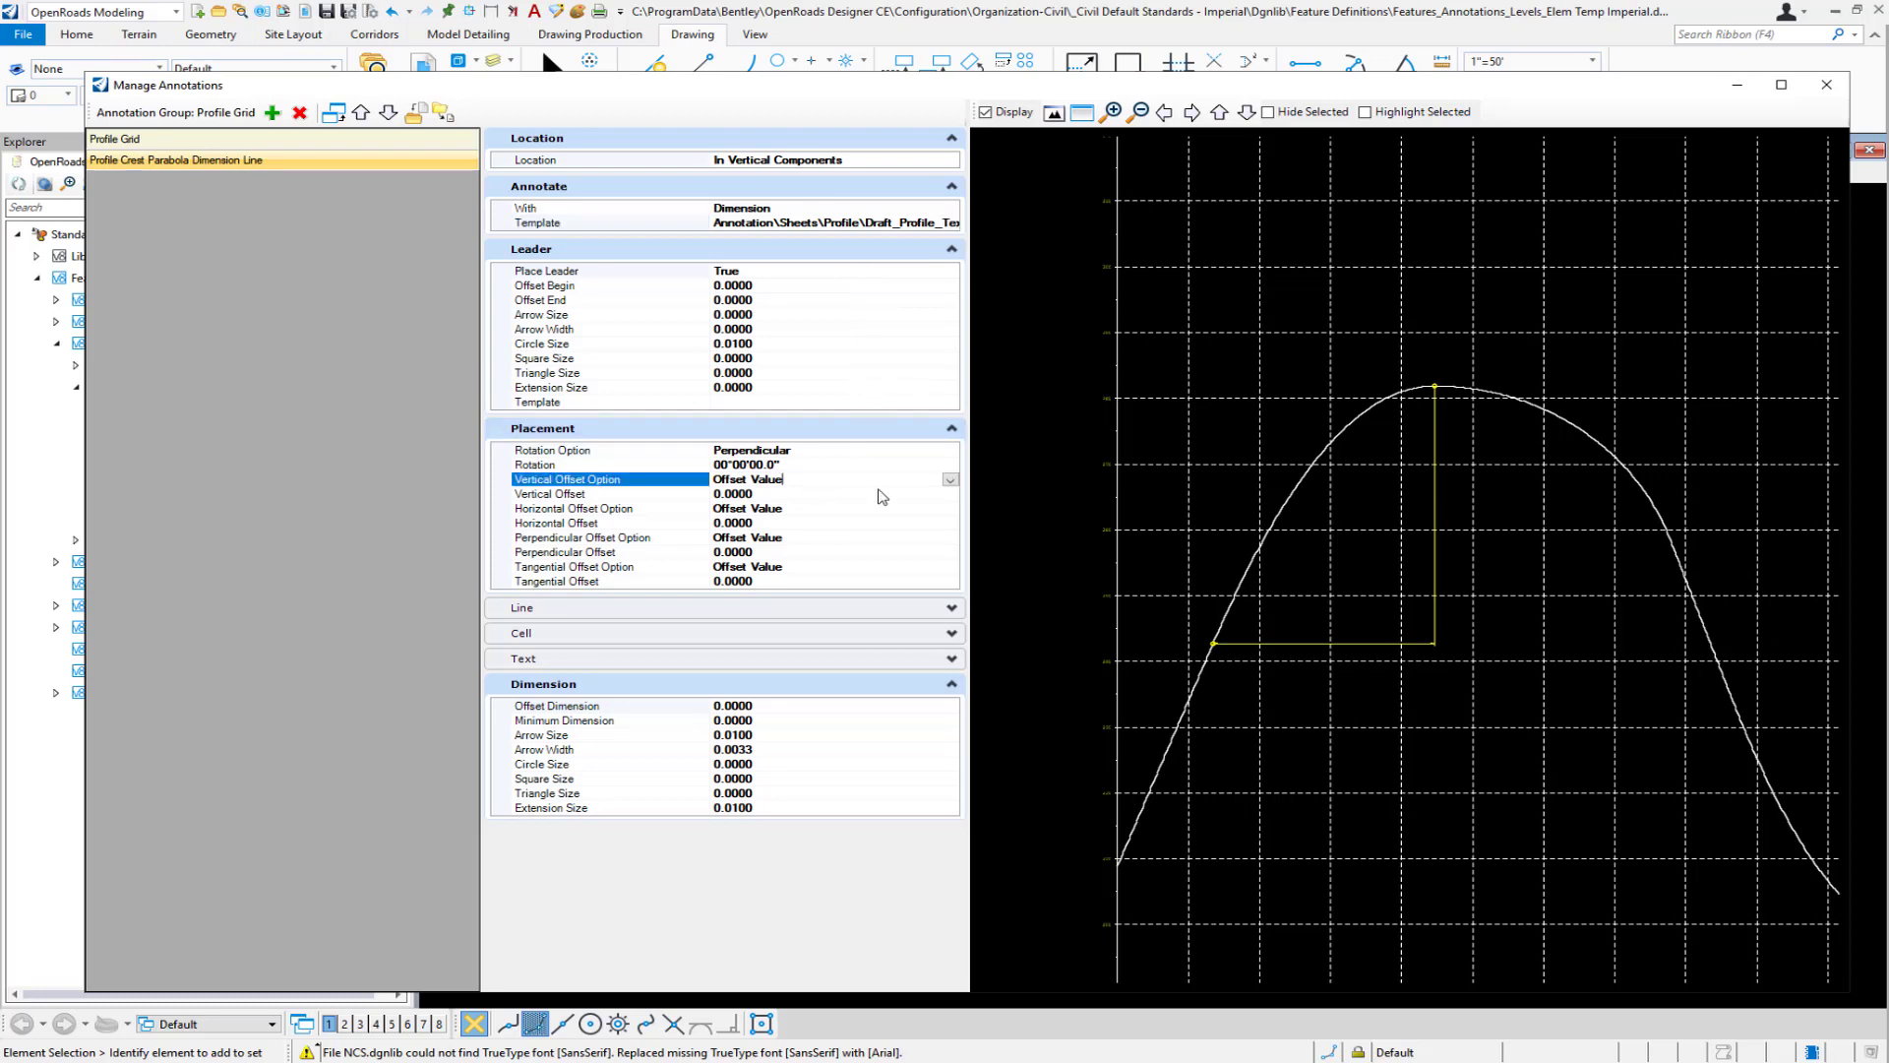
pyautogui.click(950, 479)
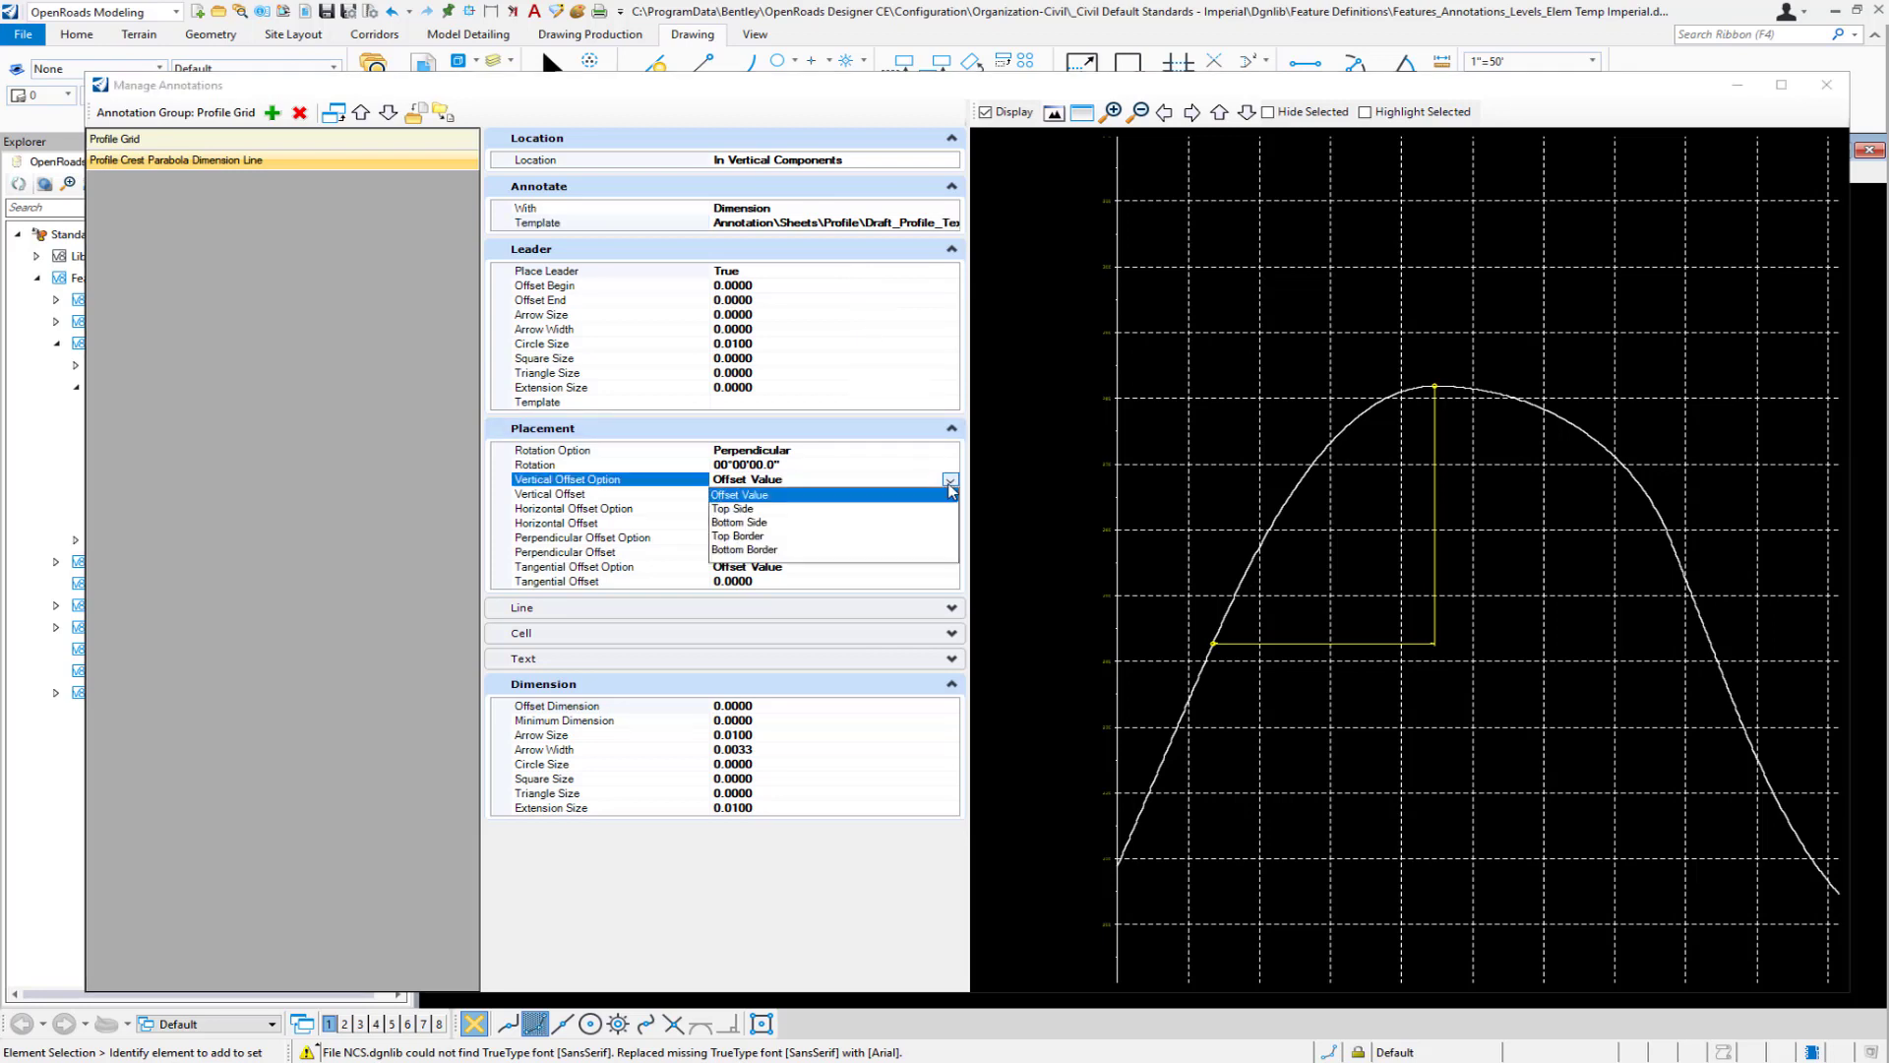
pyautogui.click(745, 510)
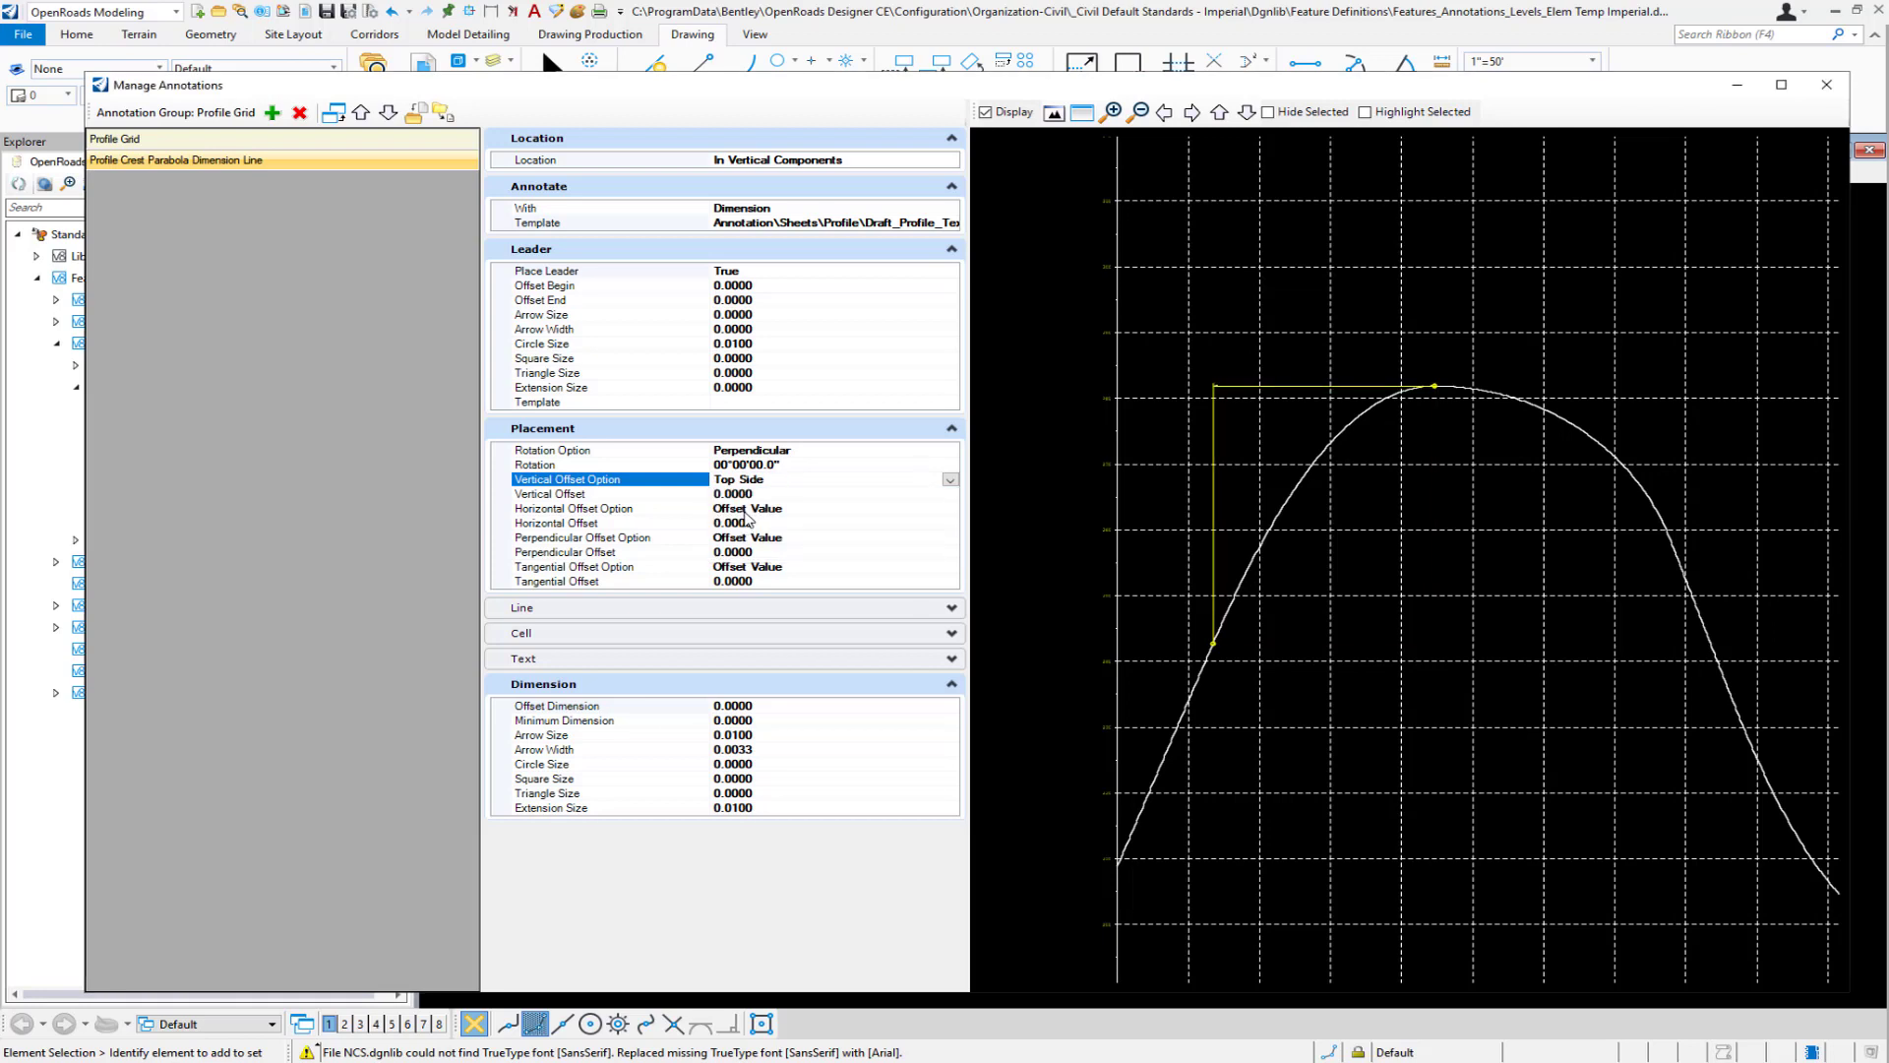
pyautogui.click(776, 491)
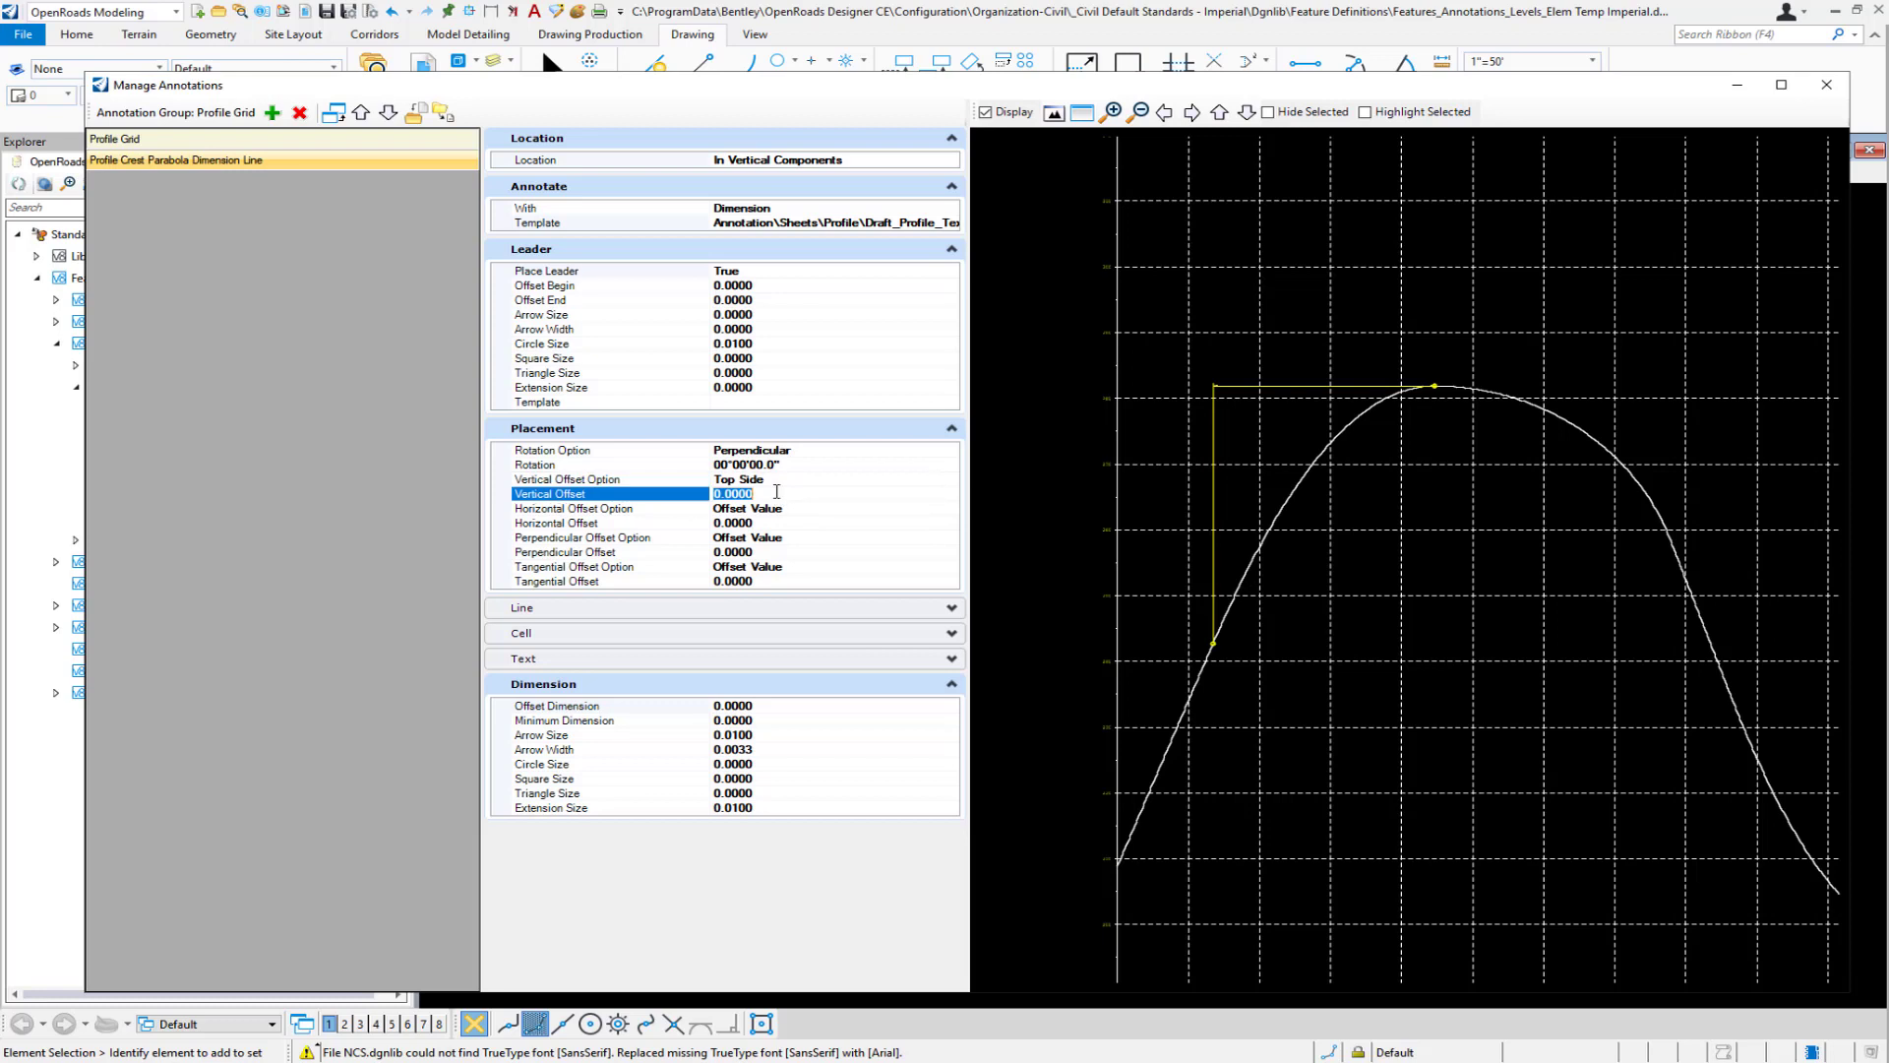
pyautogui.press('BackSpace')
pyautogui.write('.1')
pyautogui.press('Return')
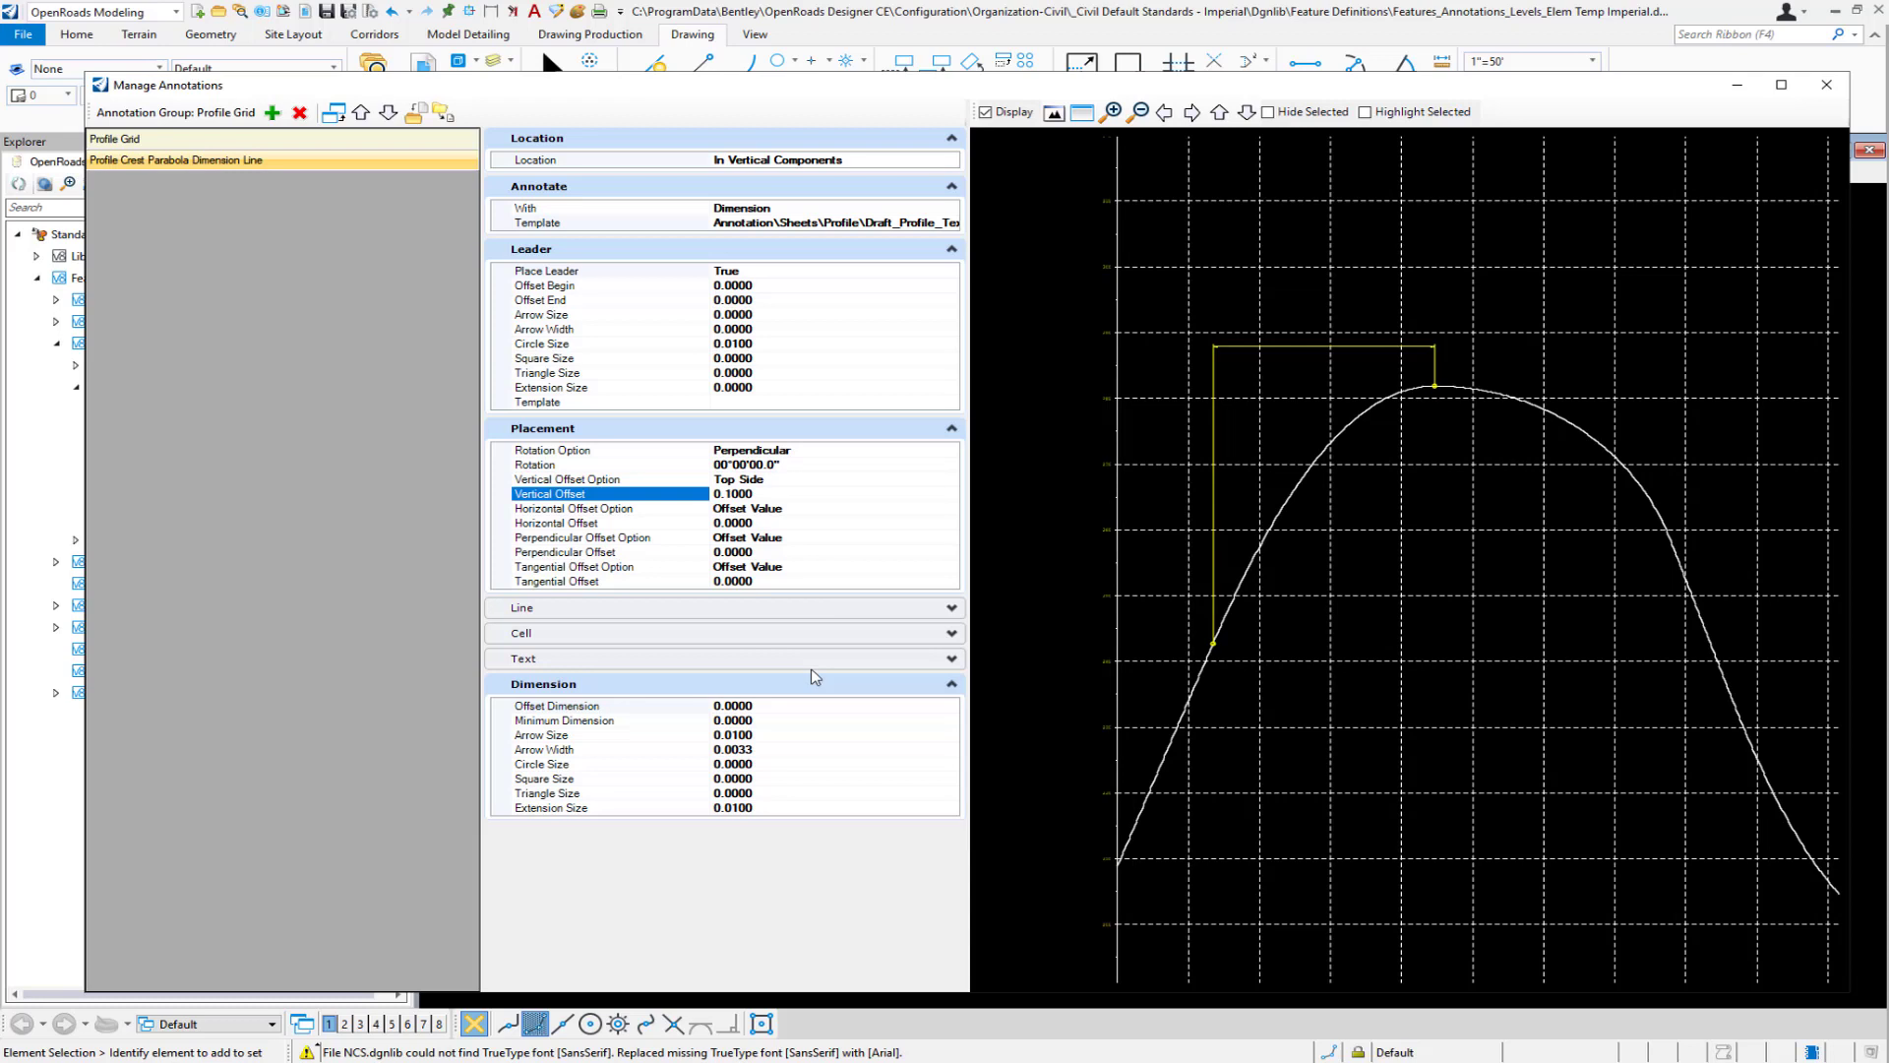
pyautogui.click(771, 706)
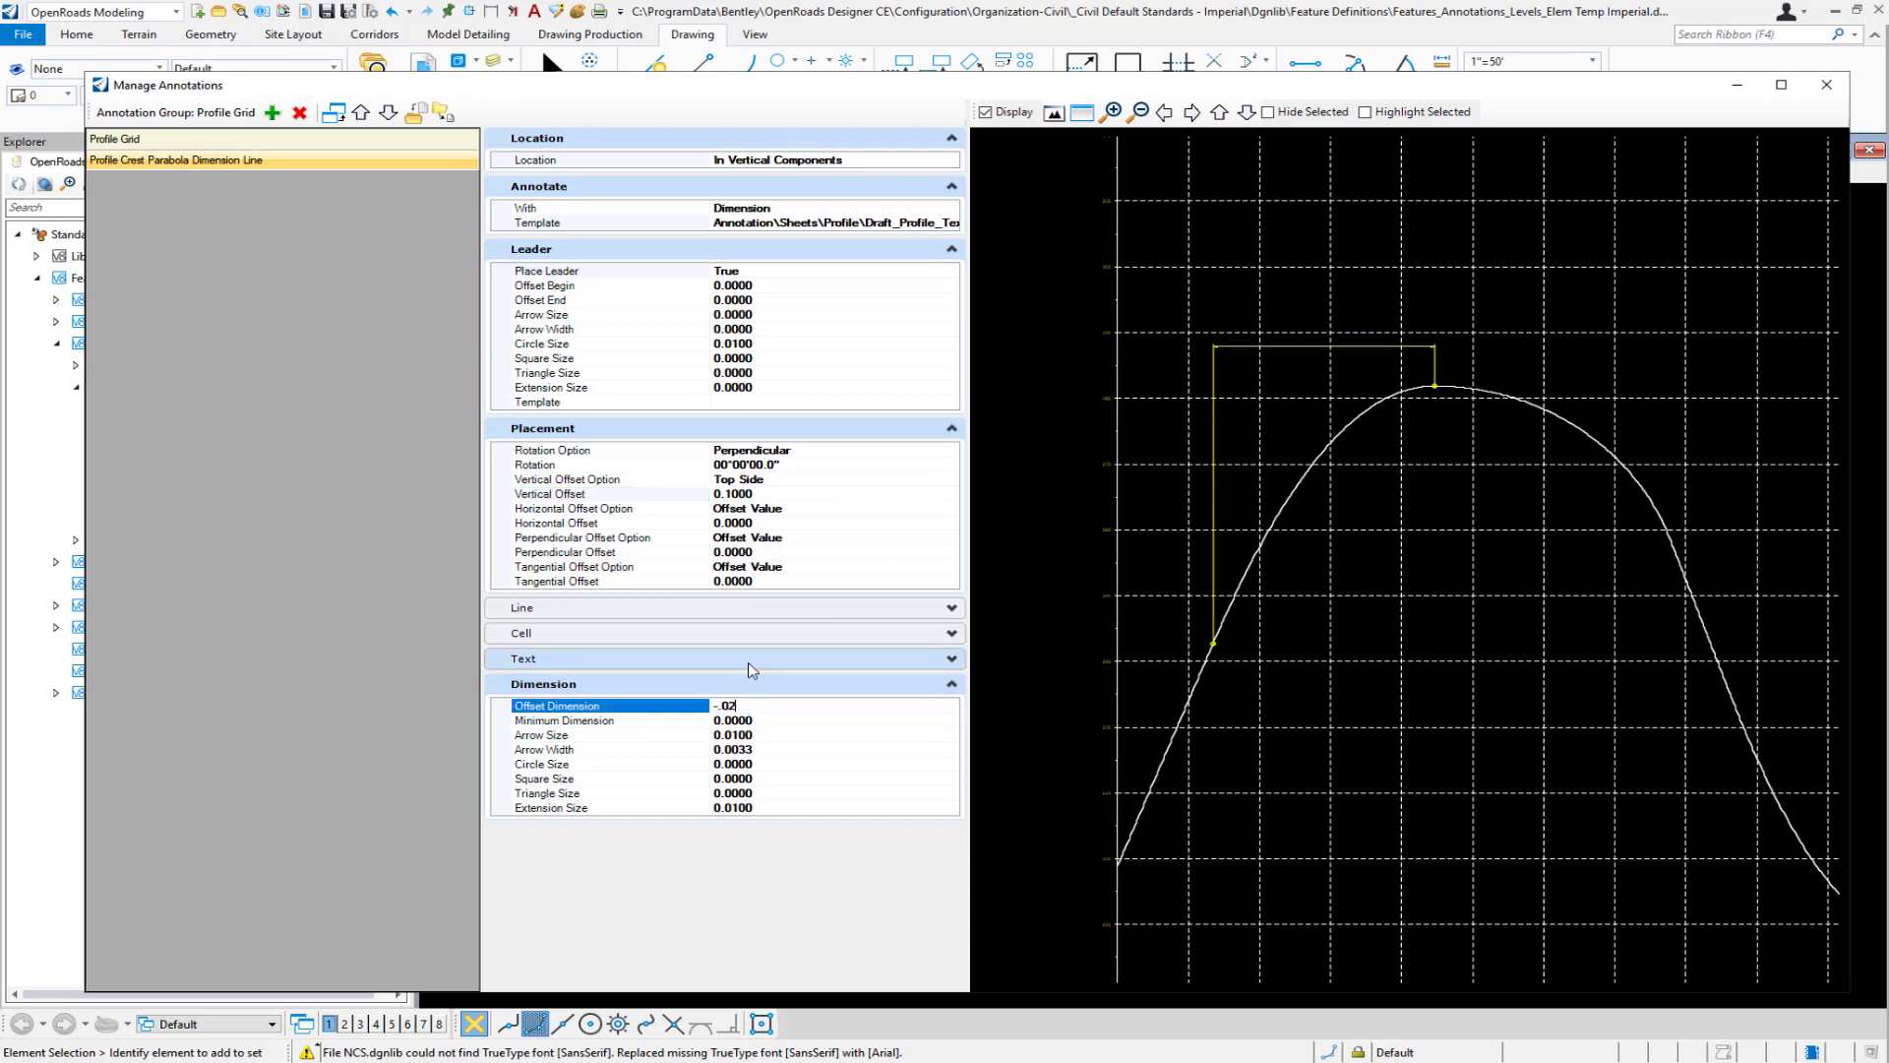
# - Set Offset Dimension -0.02, Arrow Size 0.03 and Arrow Width 0.006 for the crest dimension
pyautogui.press('Return')
pyautogui.scroll(5, 1265, 355)
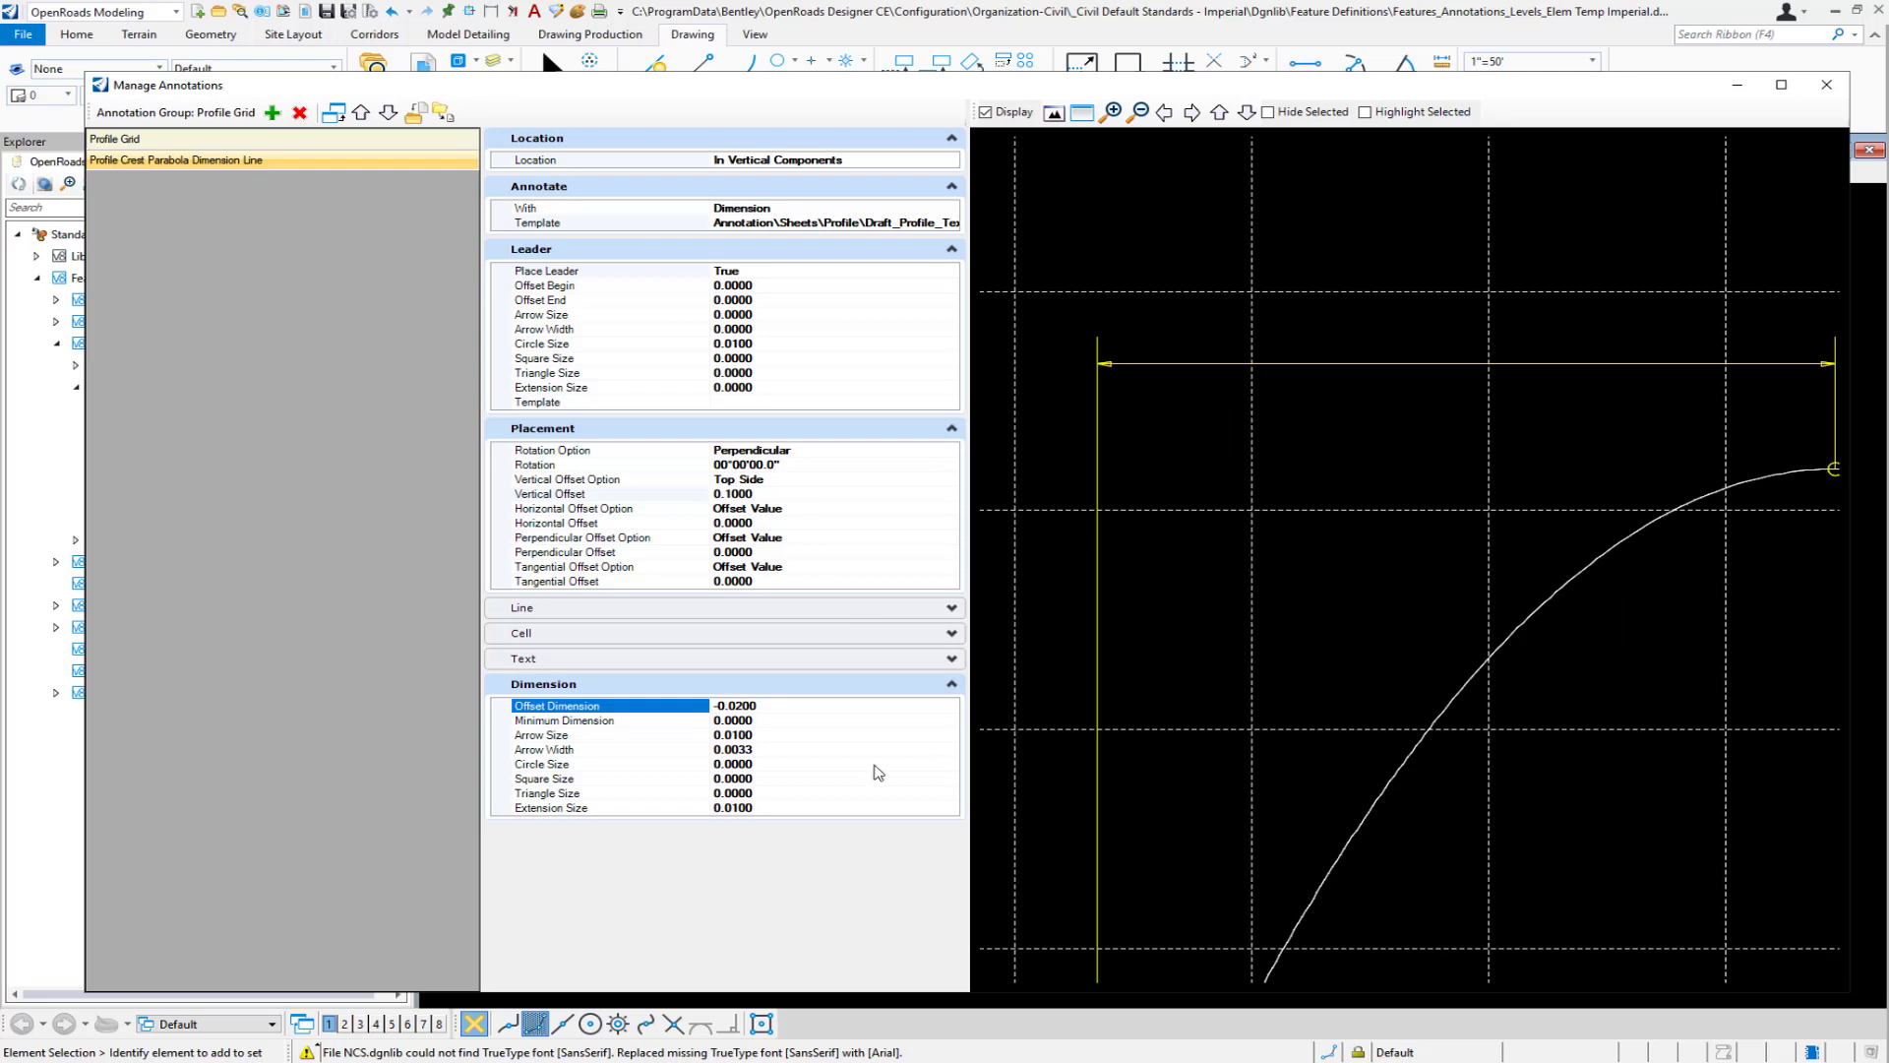
pyautogui.click(759, 737)
pyautogui.press('BackSpace')
pyautogui.press('BackSpace')
pyautogui.press('BackSpace')
pyautogui.press('BackSpace')
pyautogui.press('BackSpace')
pyautogui.press('BackSpace')
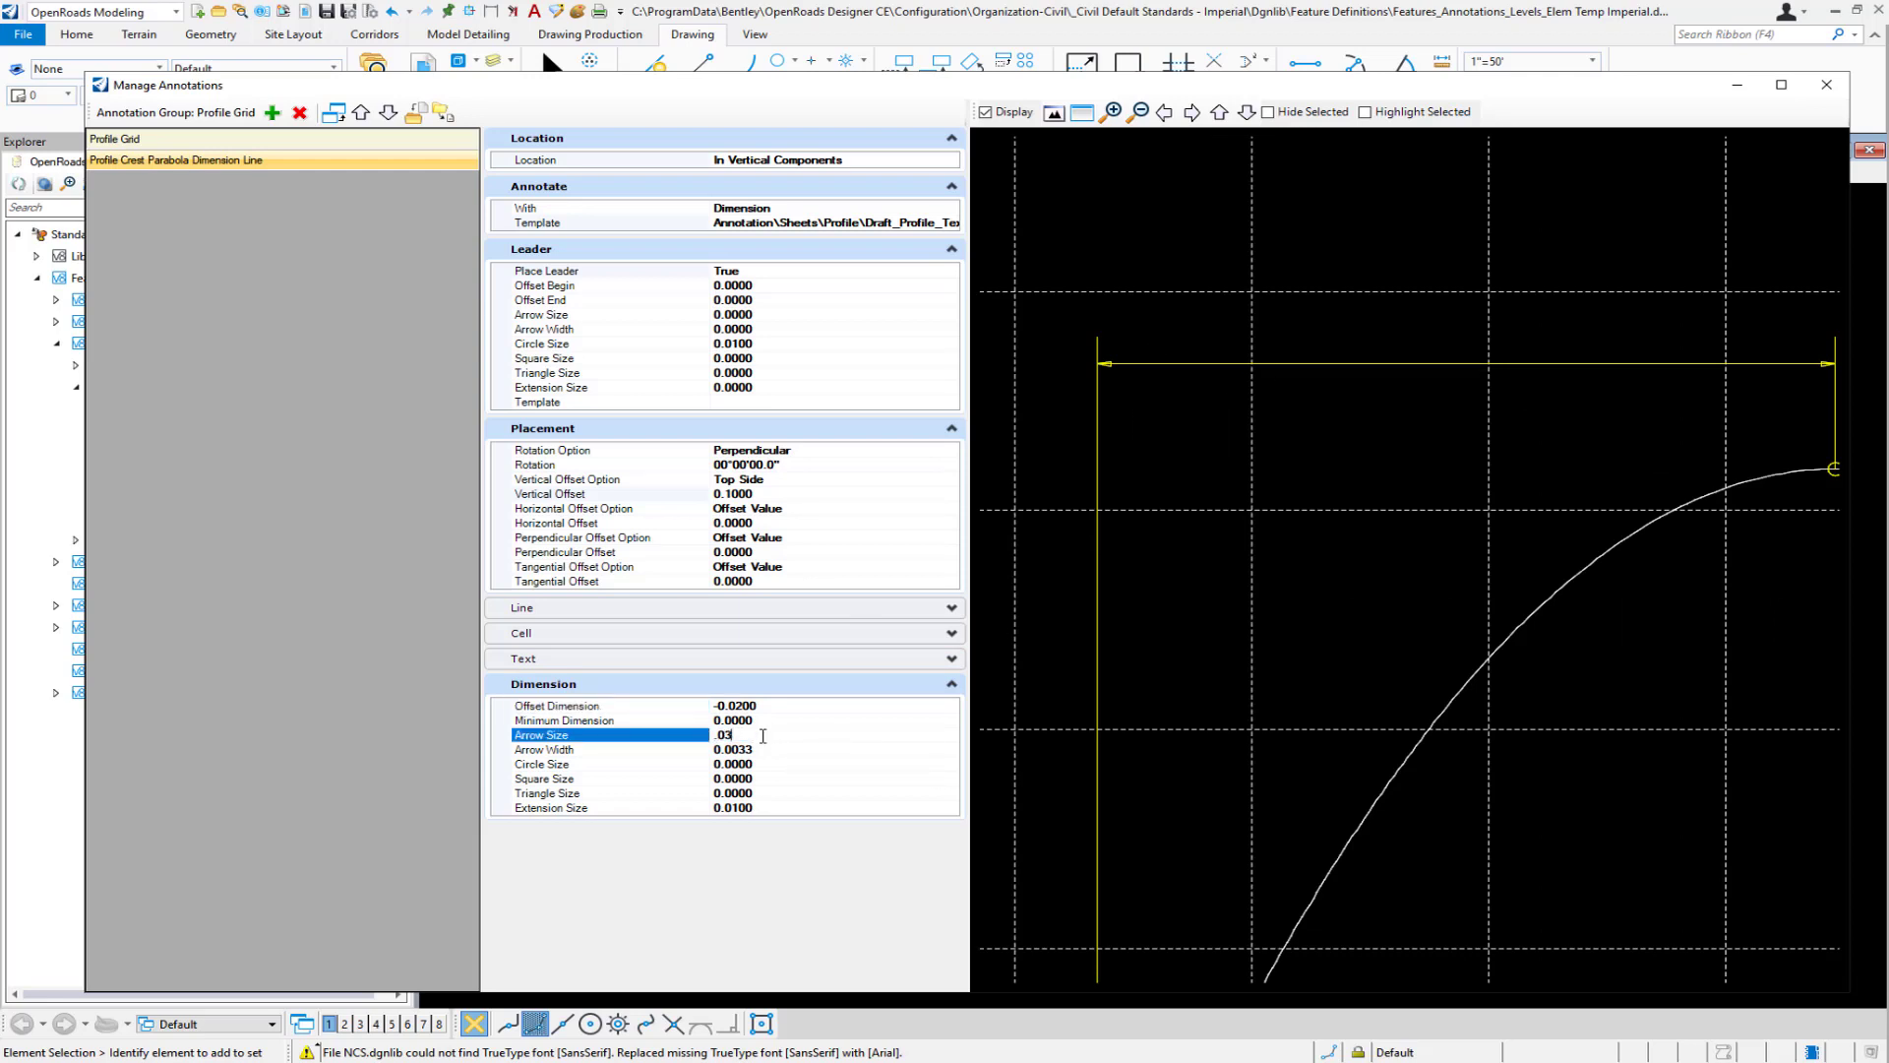
pyautogui.write('.03')
pyautogui.press('Return')
pyautogui.click(759, 763)
pyautogui.click(757, 750)
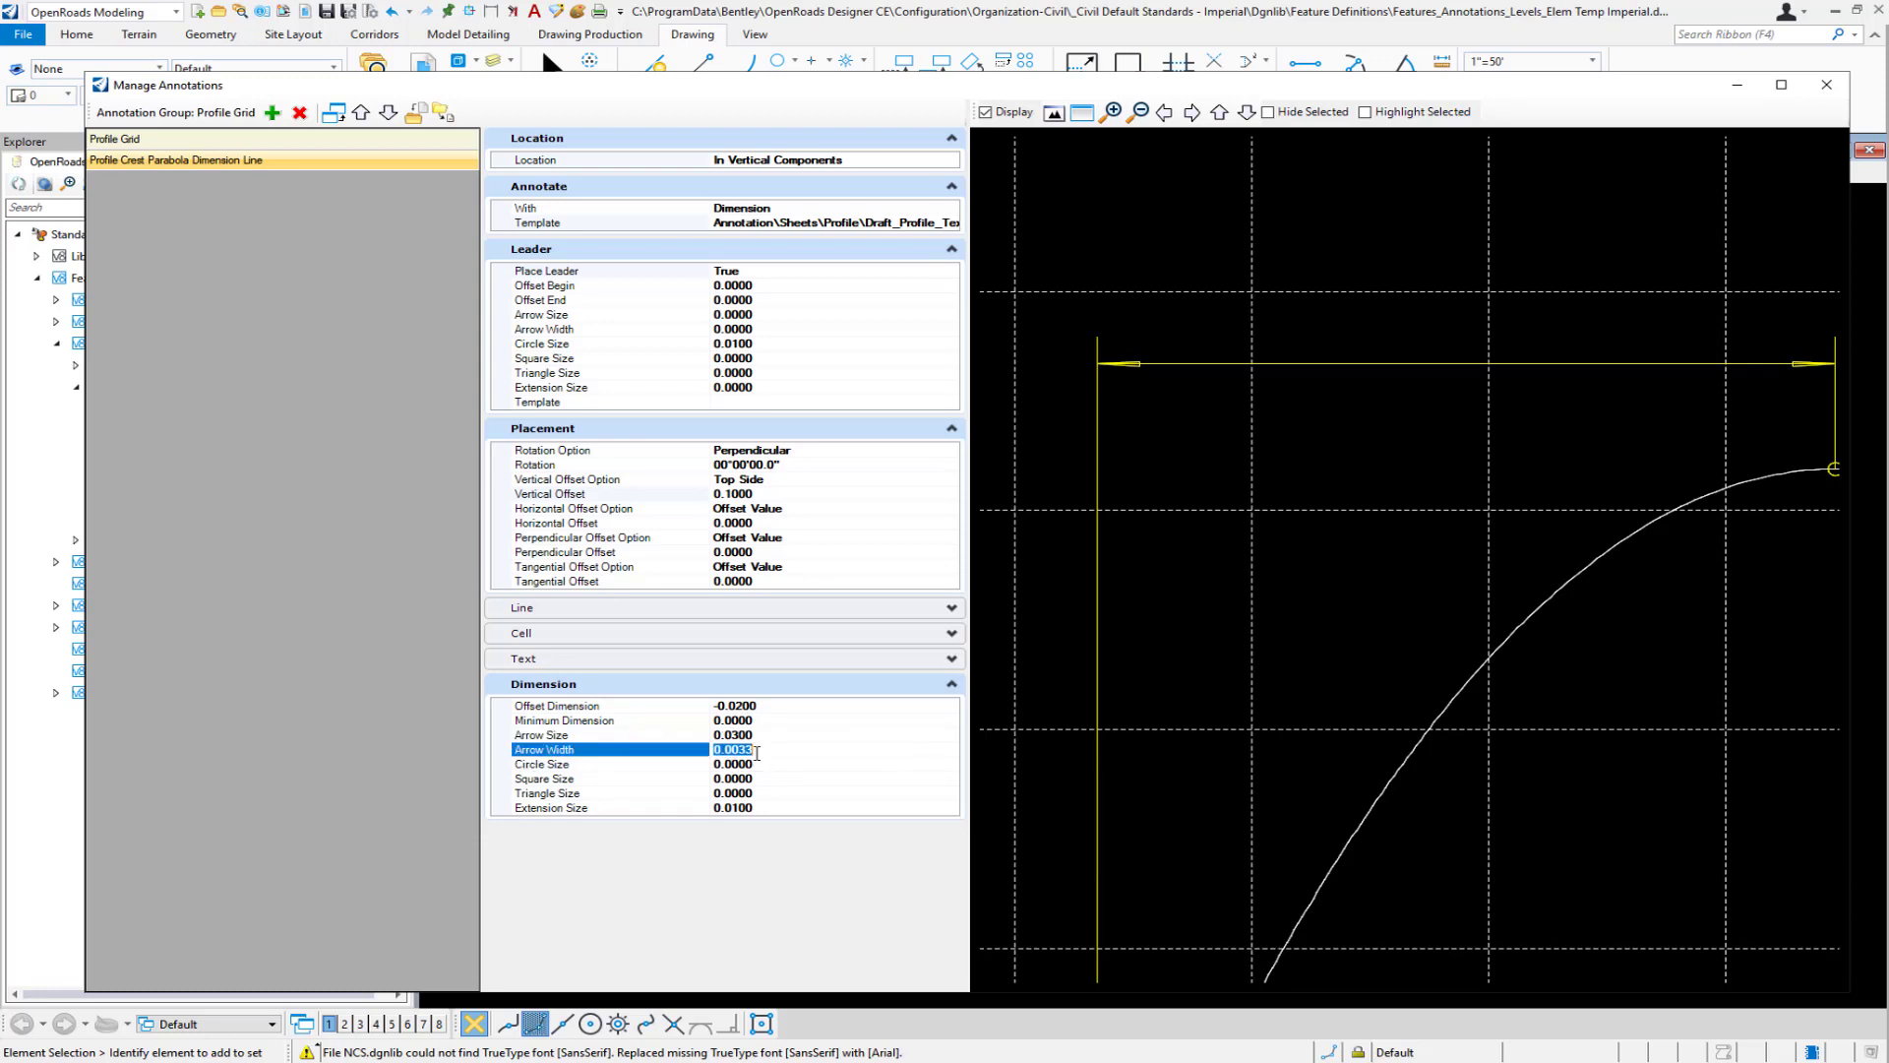
pyautogui.write('.006')
pyautogui.press('Return')
pyautogui.click(273, 113)
# - Add a second Component Annotation named 'Profile Crest Parabola Dimension Text'
pyautogui.moveTo(236, 111)
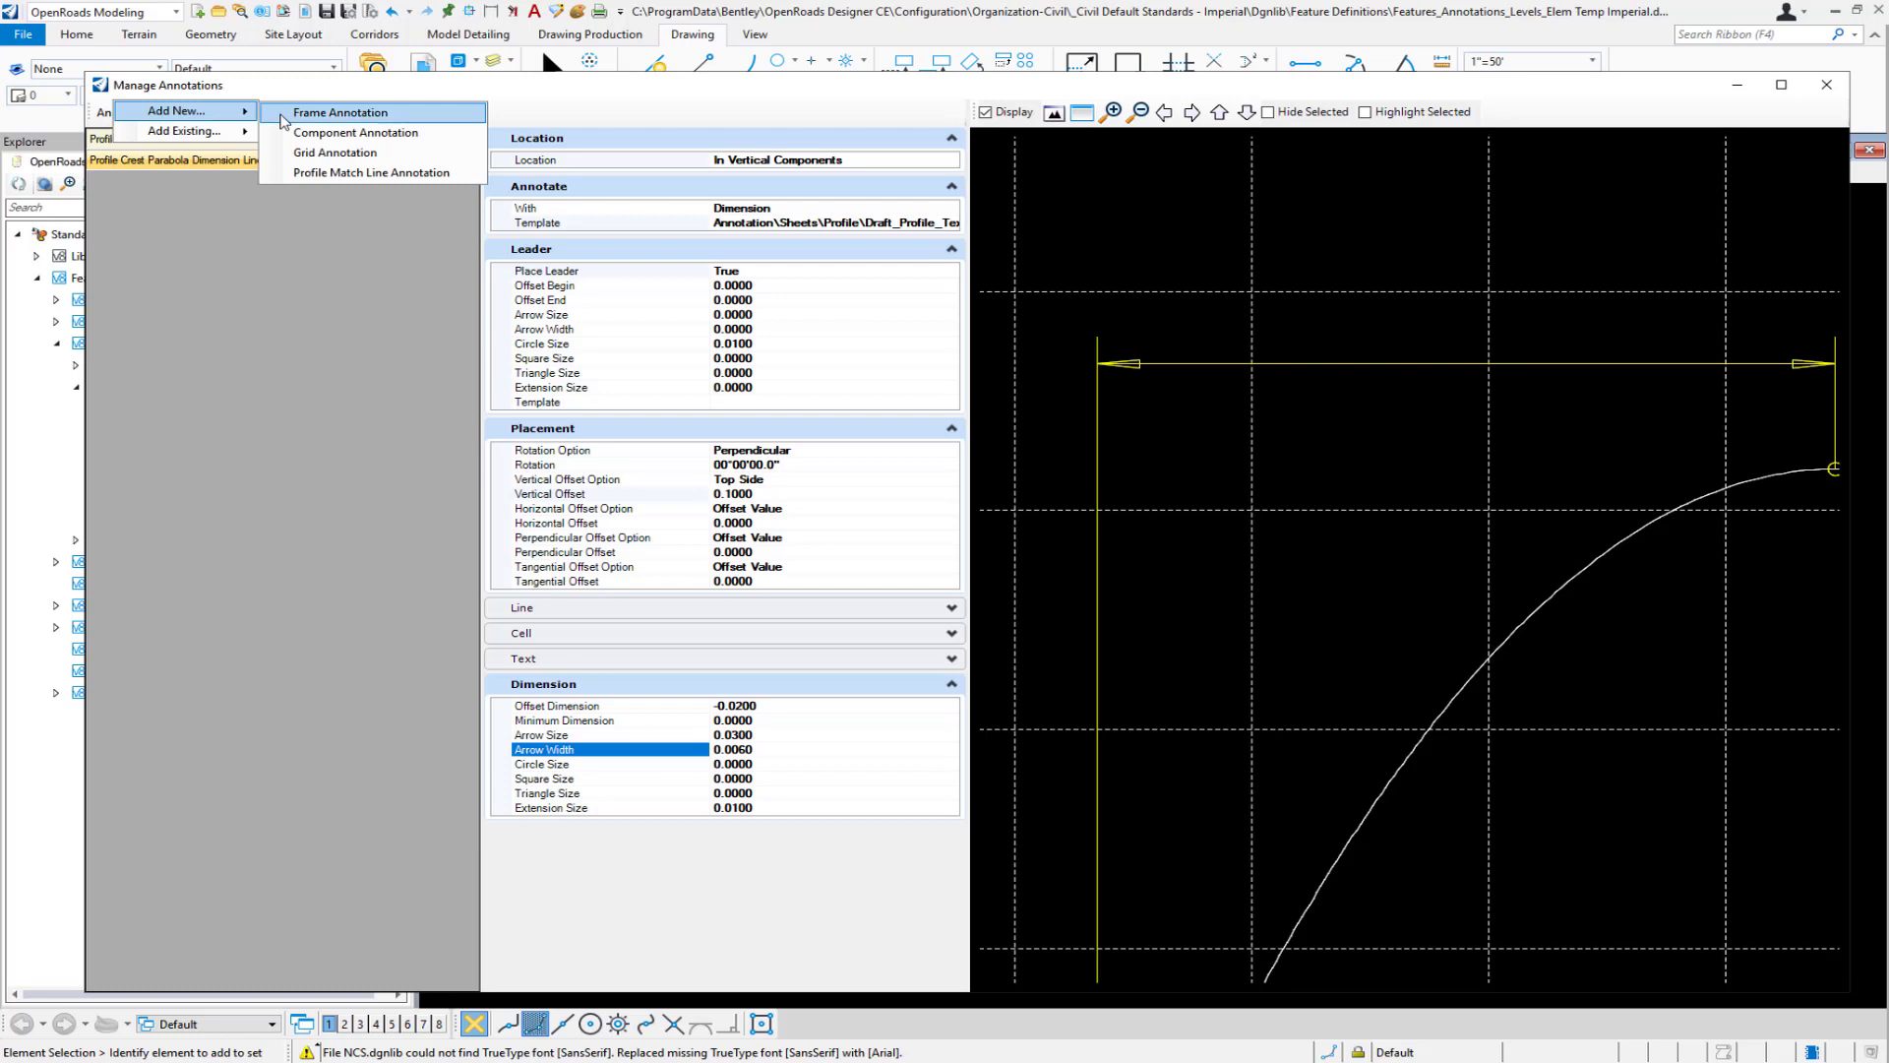
pyautogui.click(329, 134)
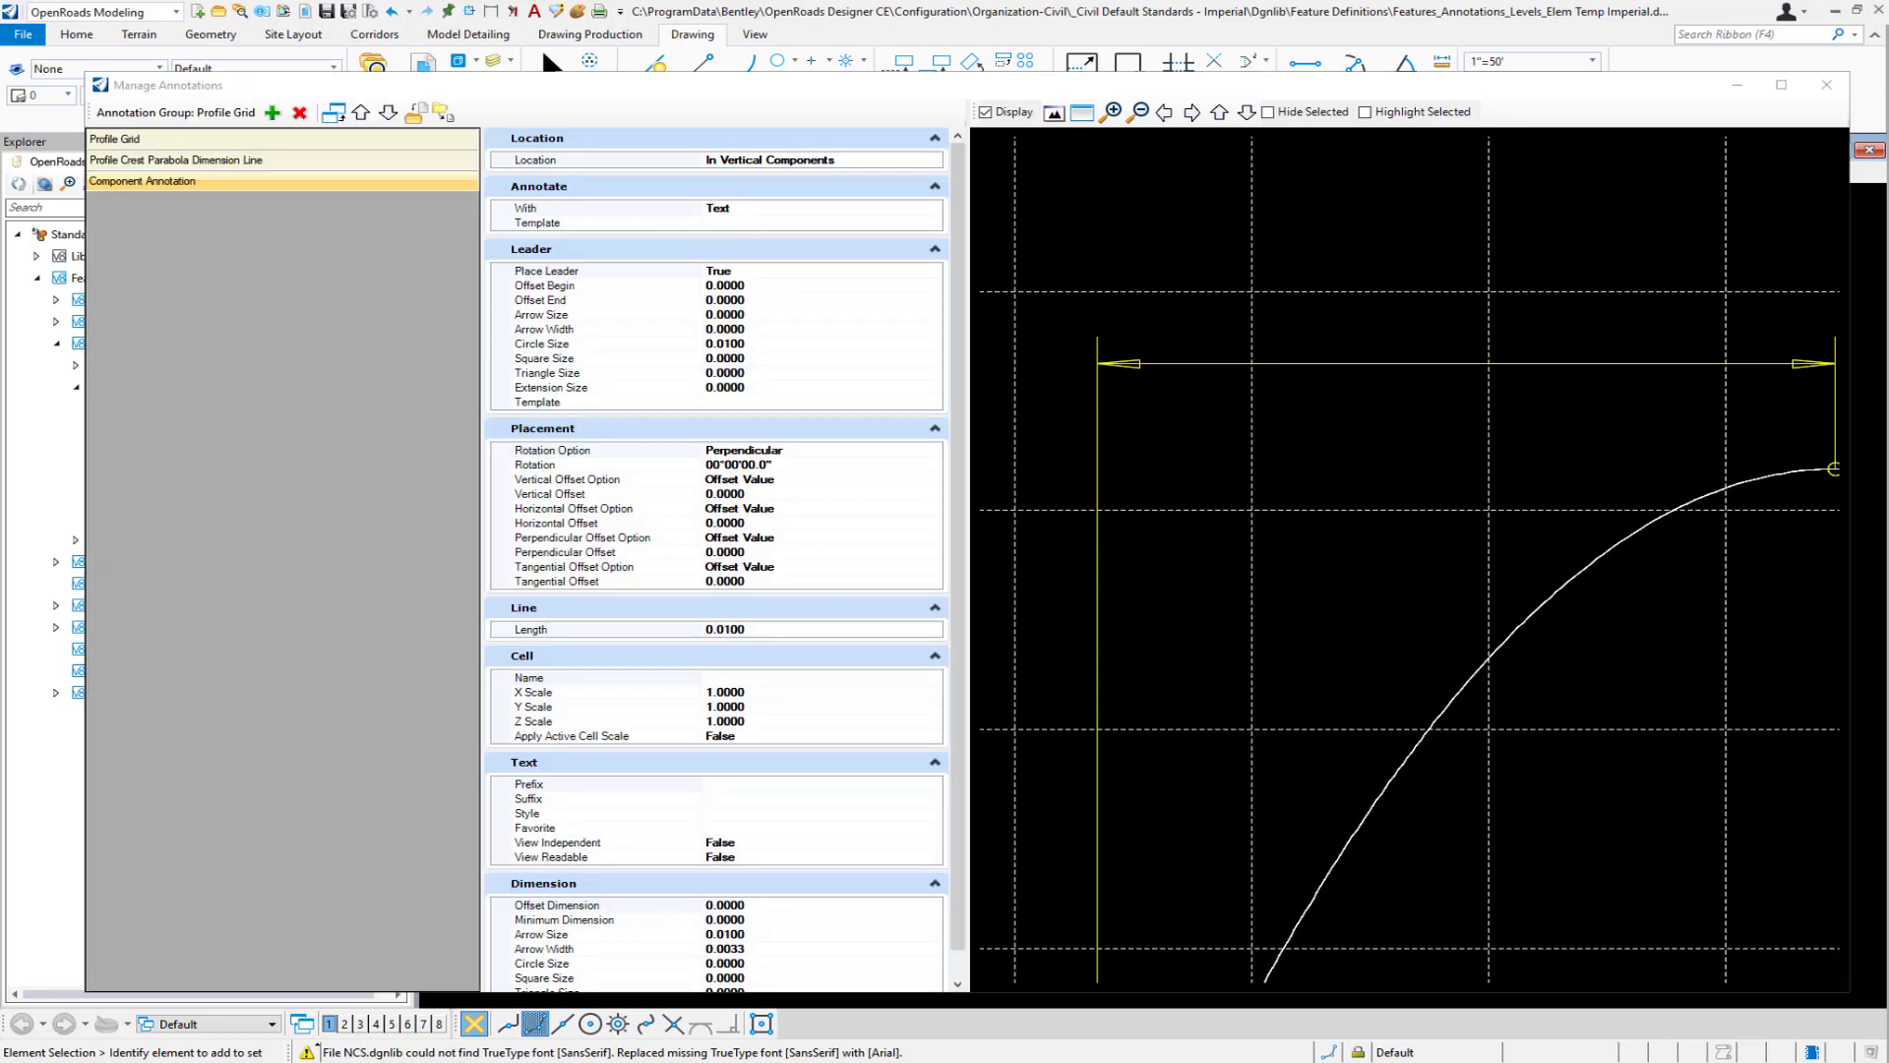
pyautogui.click(149, 182)
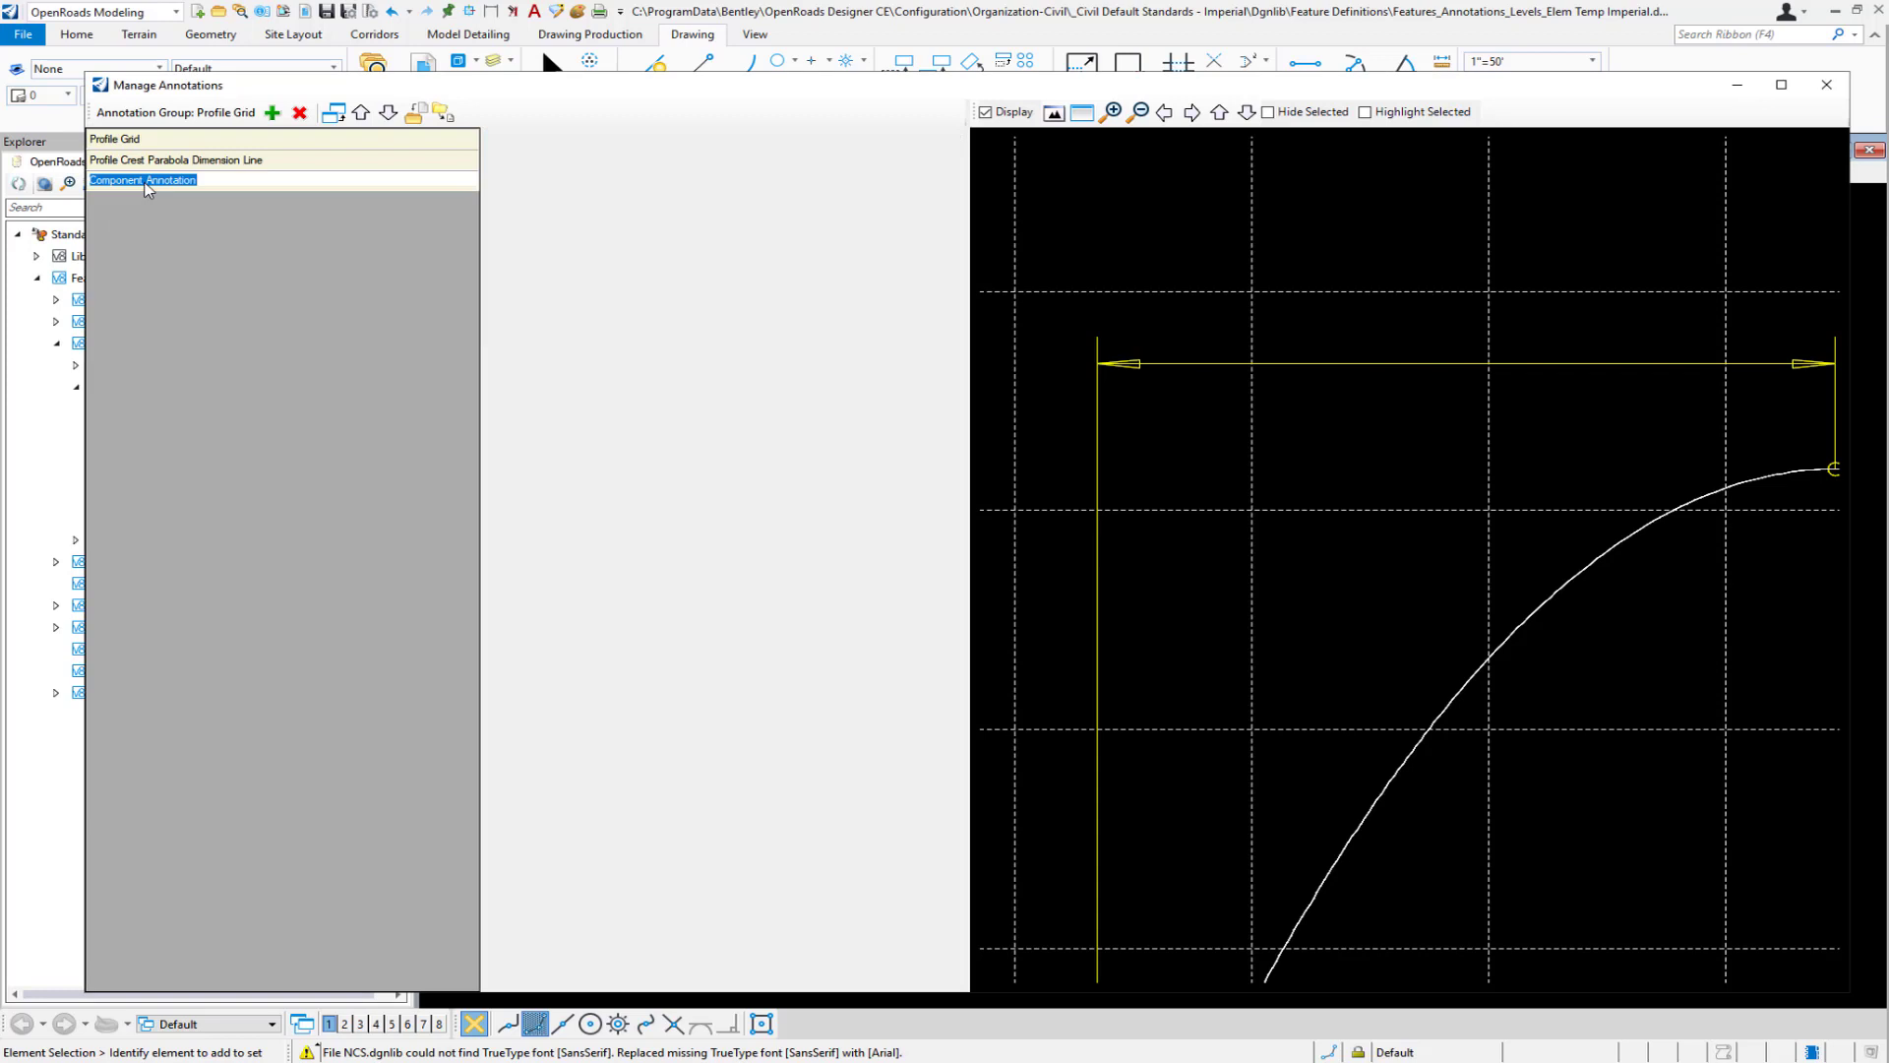
pyautogui.write('Pl')
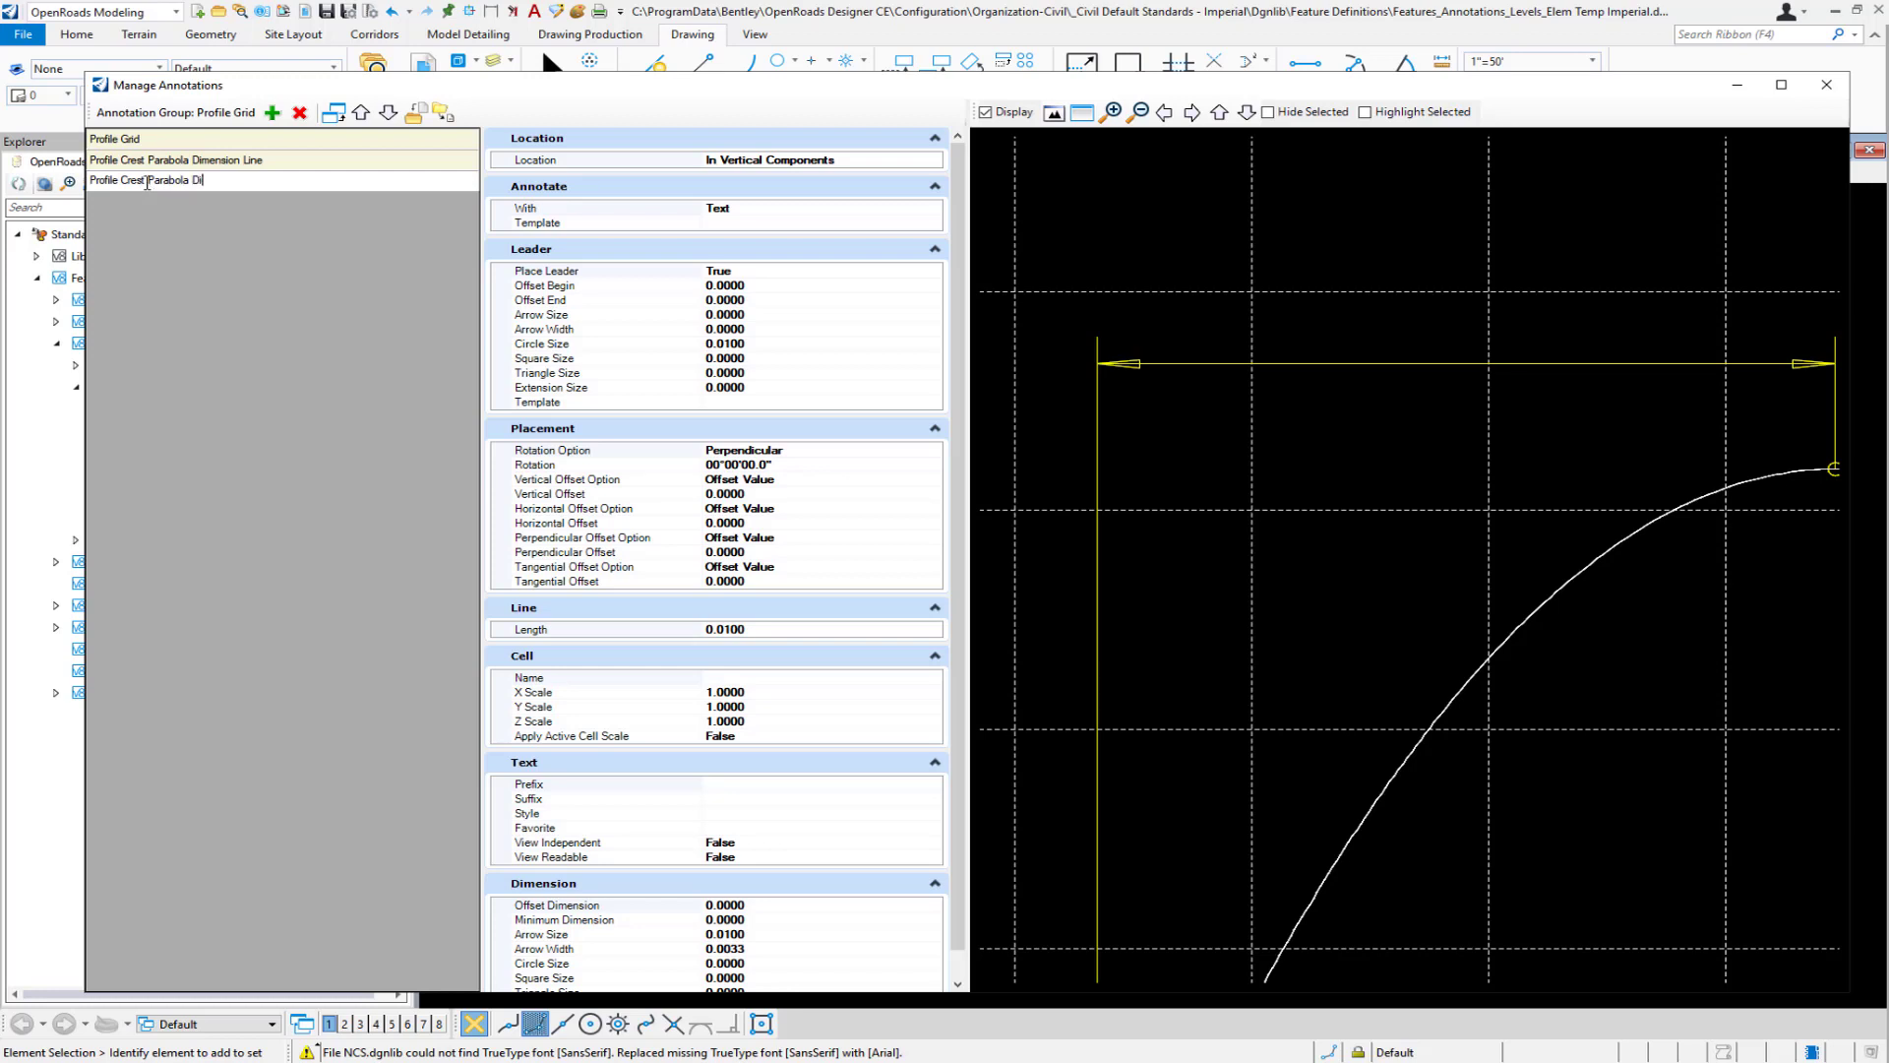
pyautogui.write('ion Text')
pyautogui.press('Return')
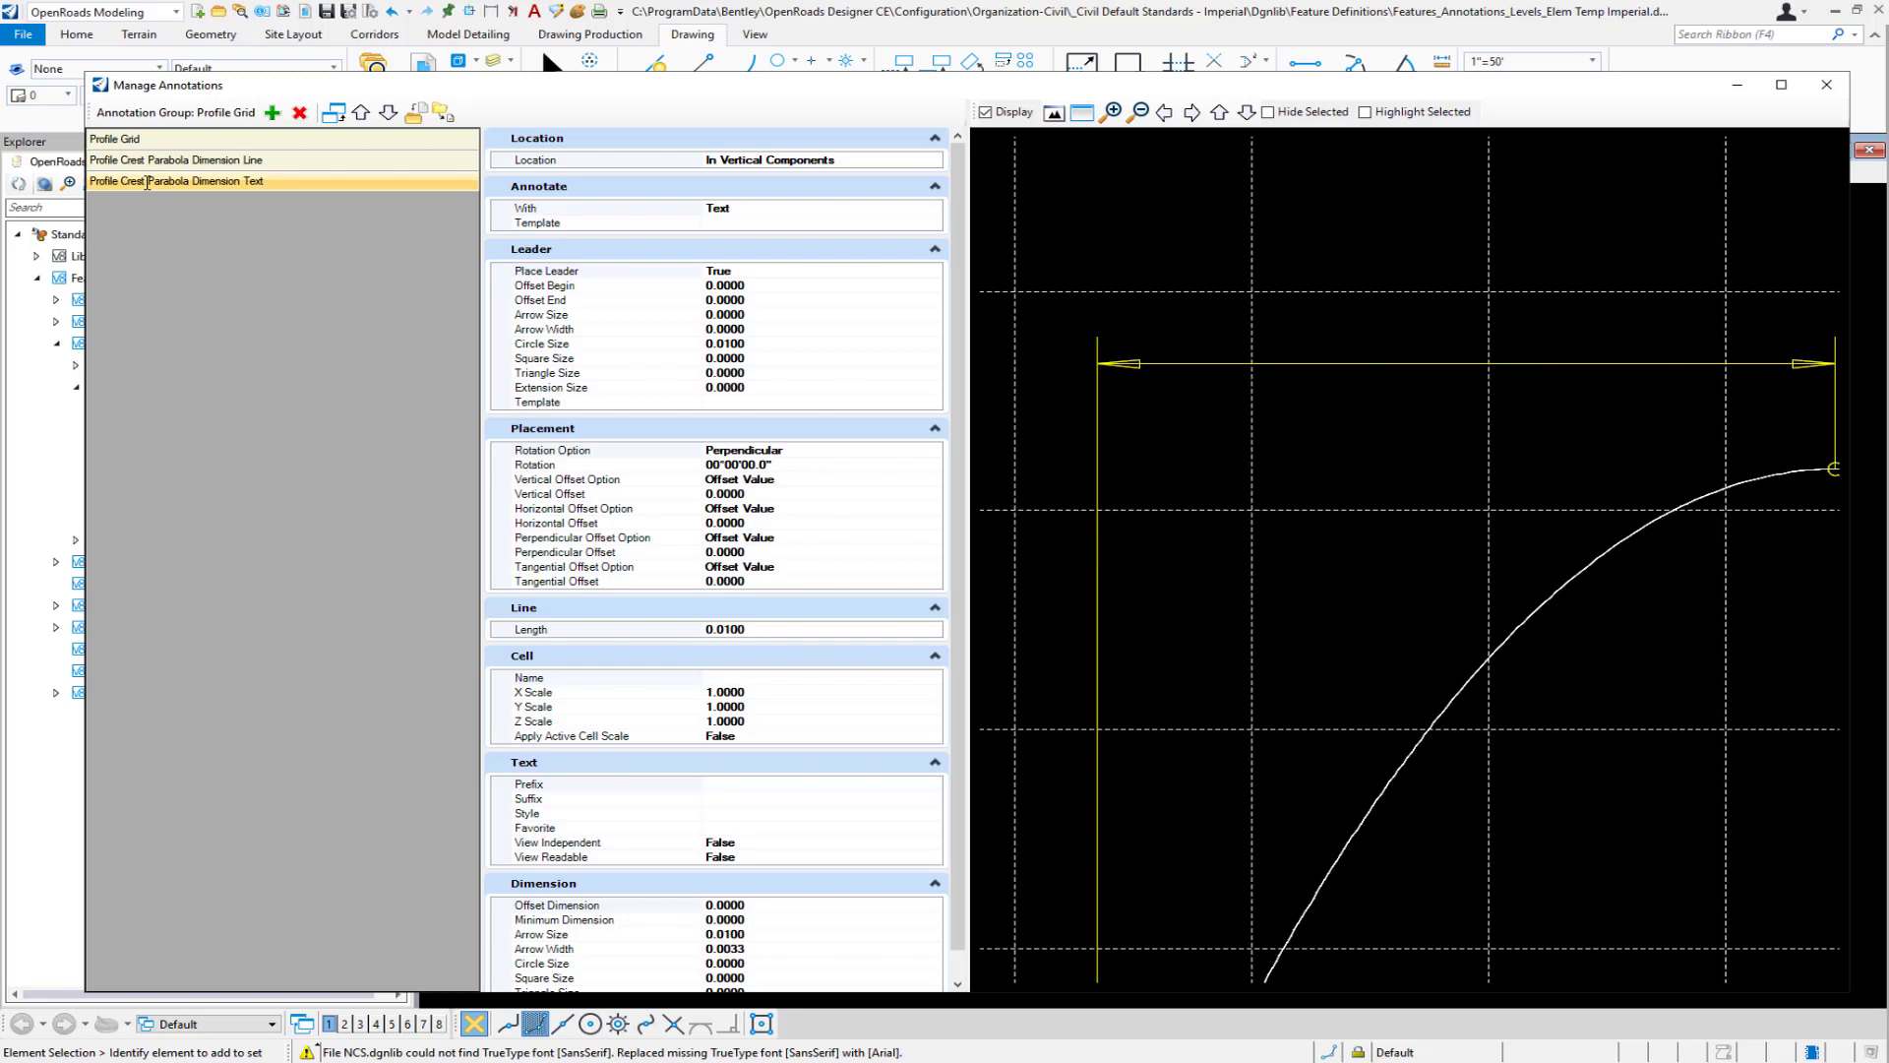
# - Set the text annotation's Location to Parabola Crest
pyautogui.click(929, 161)
pyautogui.click(933, 160)
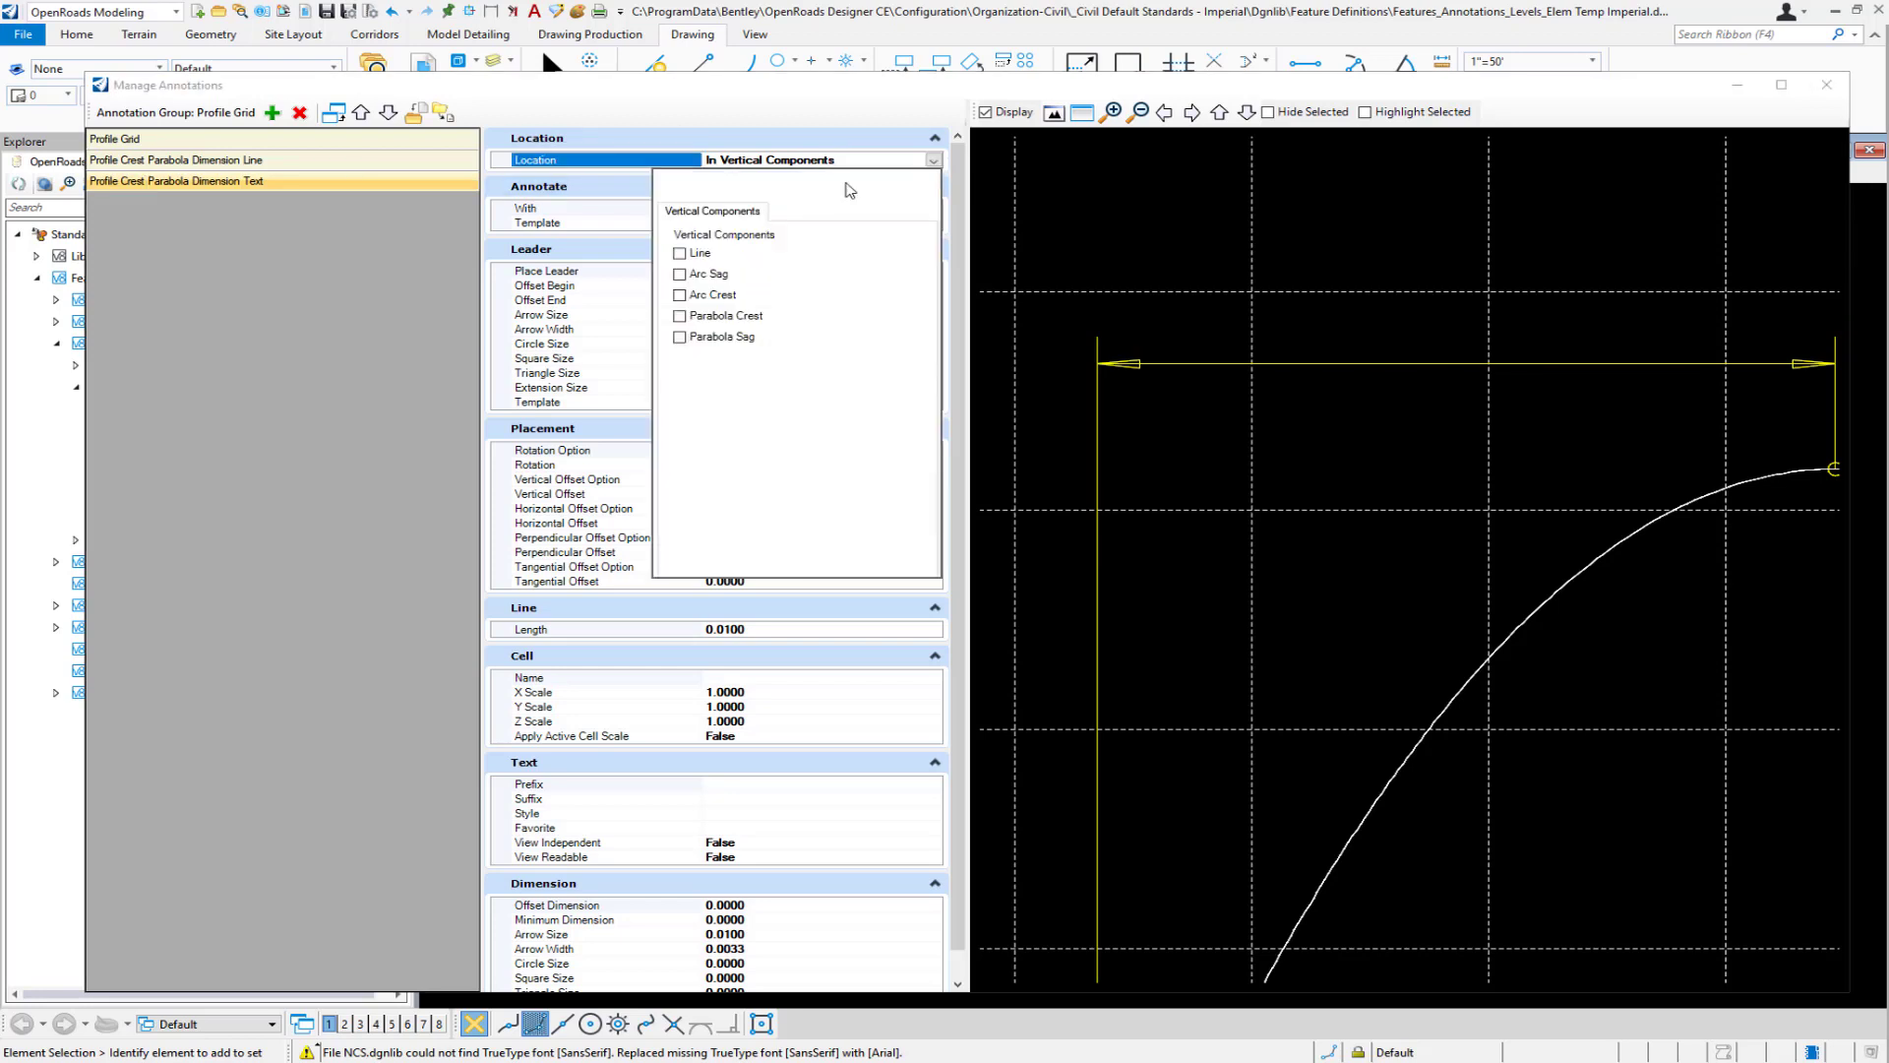
pyautogui.click(741, 317)
pyautogui.click(1056, 216)
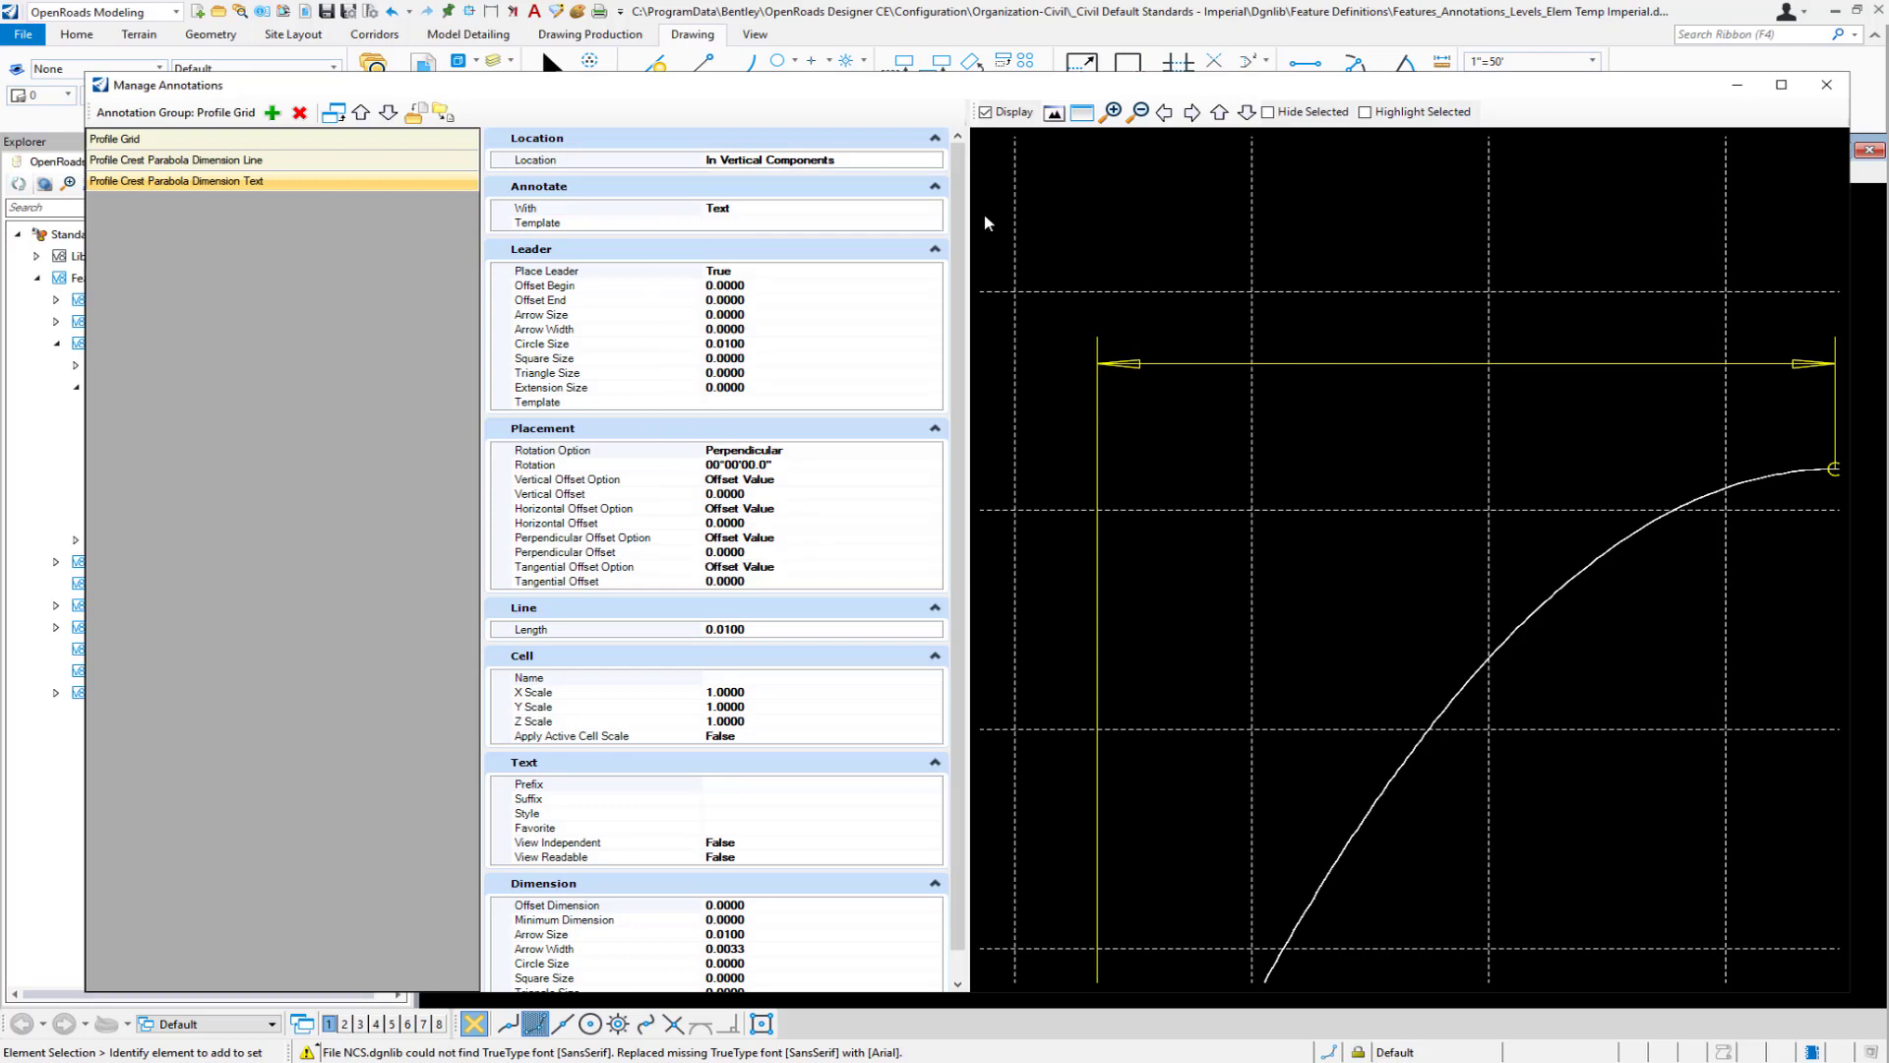
# - Use the Annotation\Sheets\Profile\Draft_Profile_Text template and set Place Leader to False
pyautogui.click(935, 225)
pyautogui.click(934, 226)
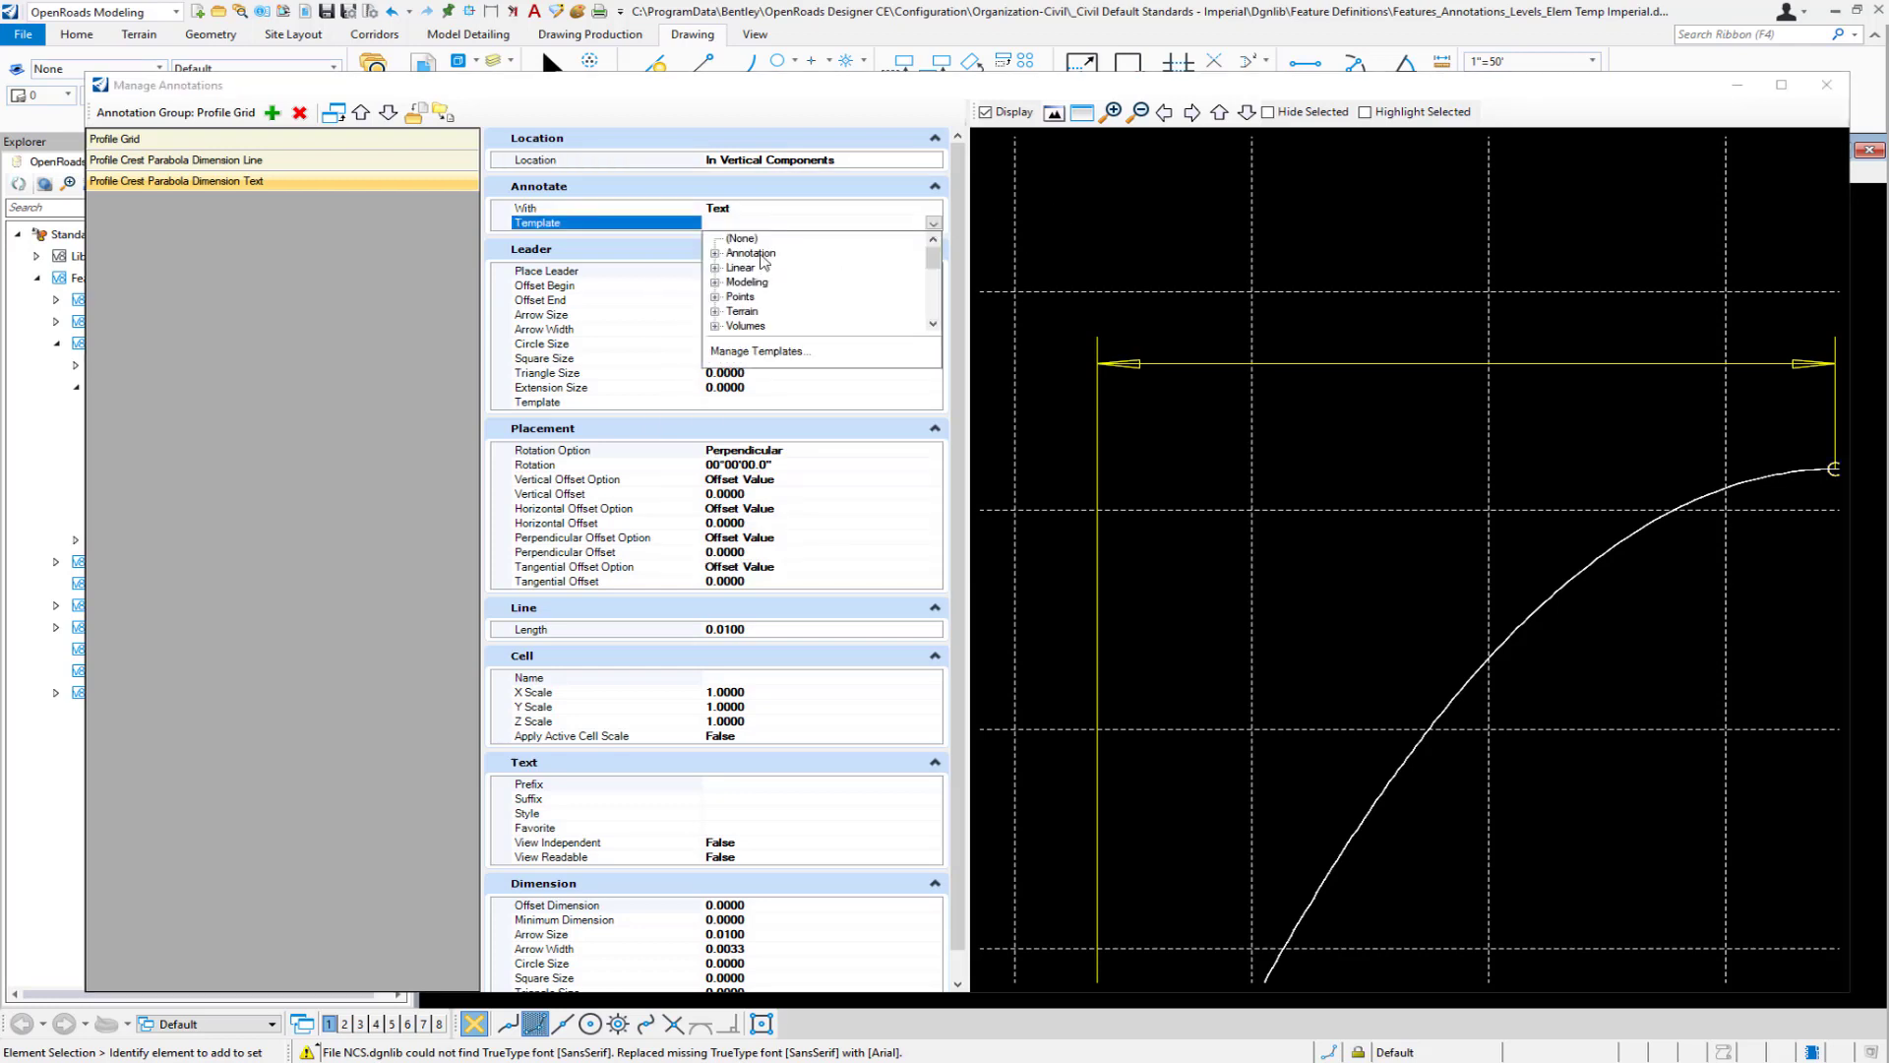
pyautogui.doubleClick(759, 254)
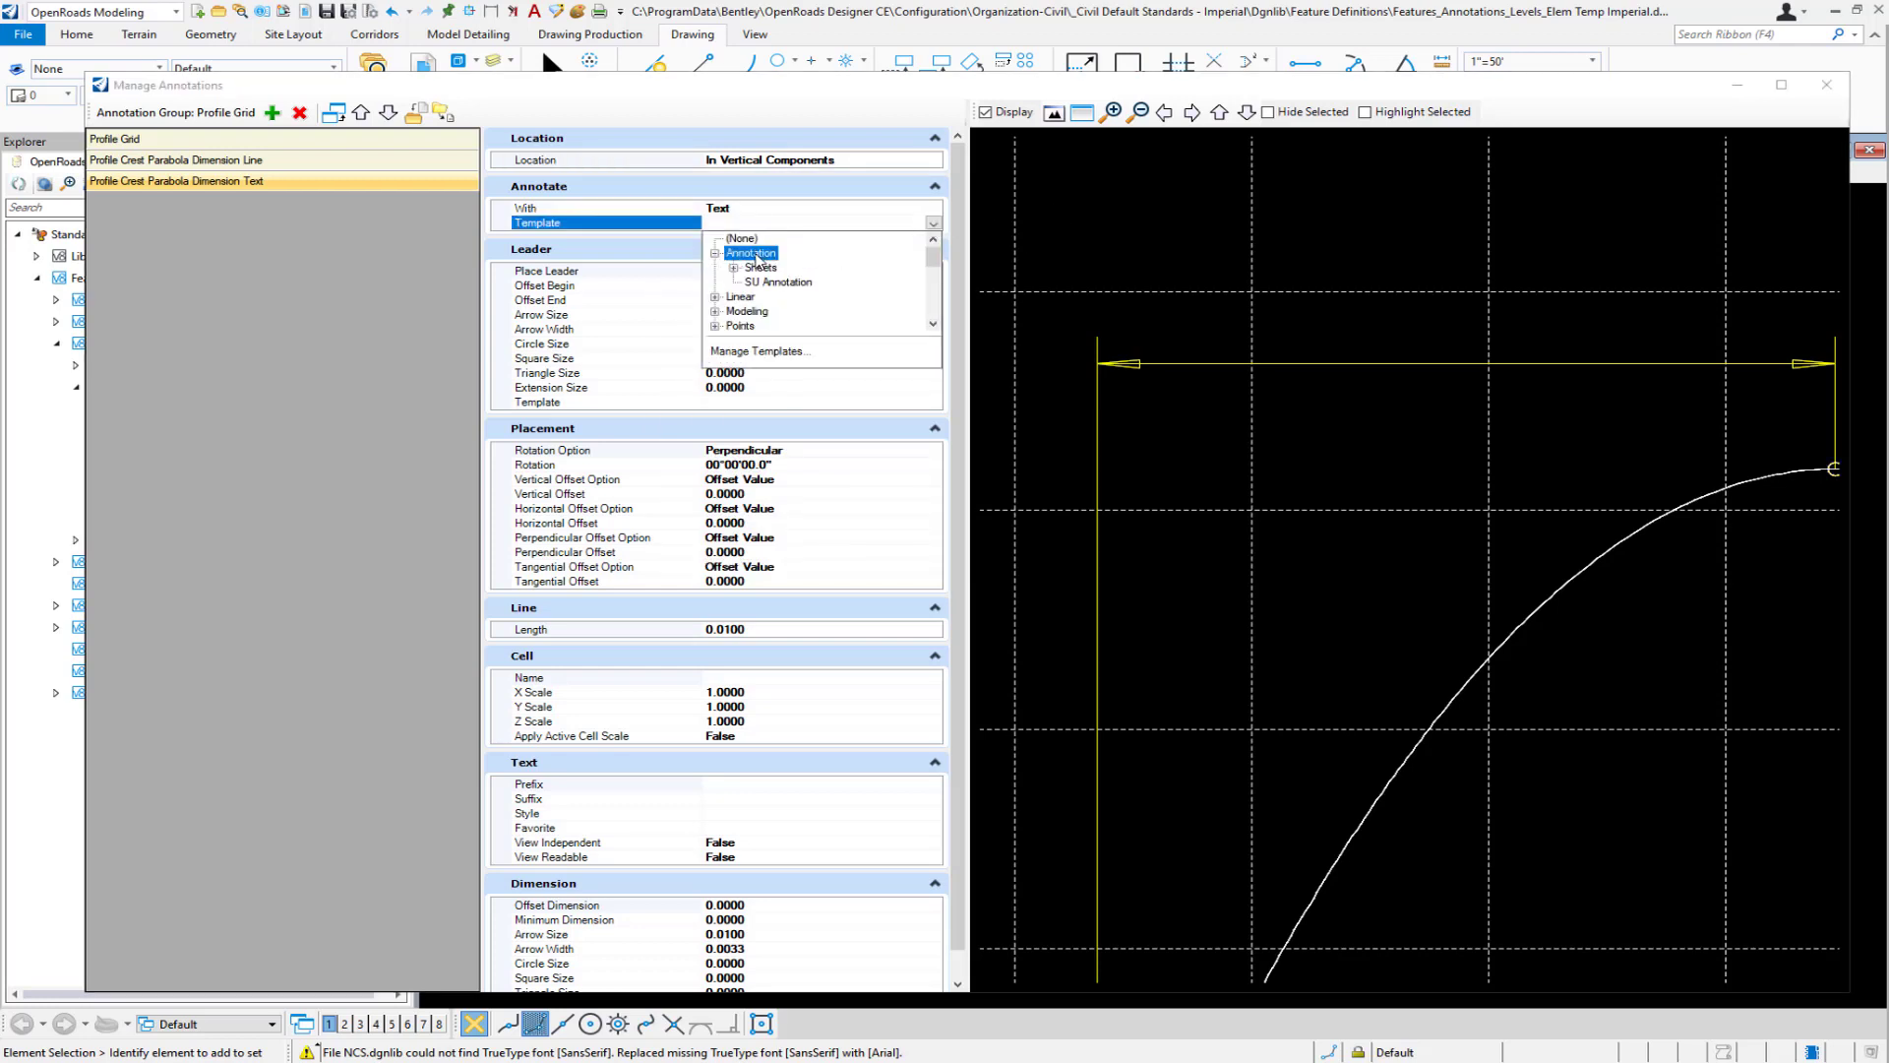
pyautogui.doubleClick(760, 267)
pyautogui.doubleClick(778, 297)
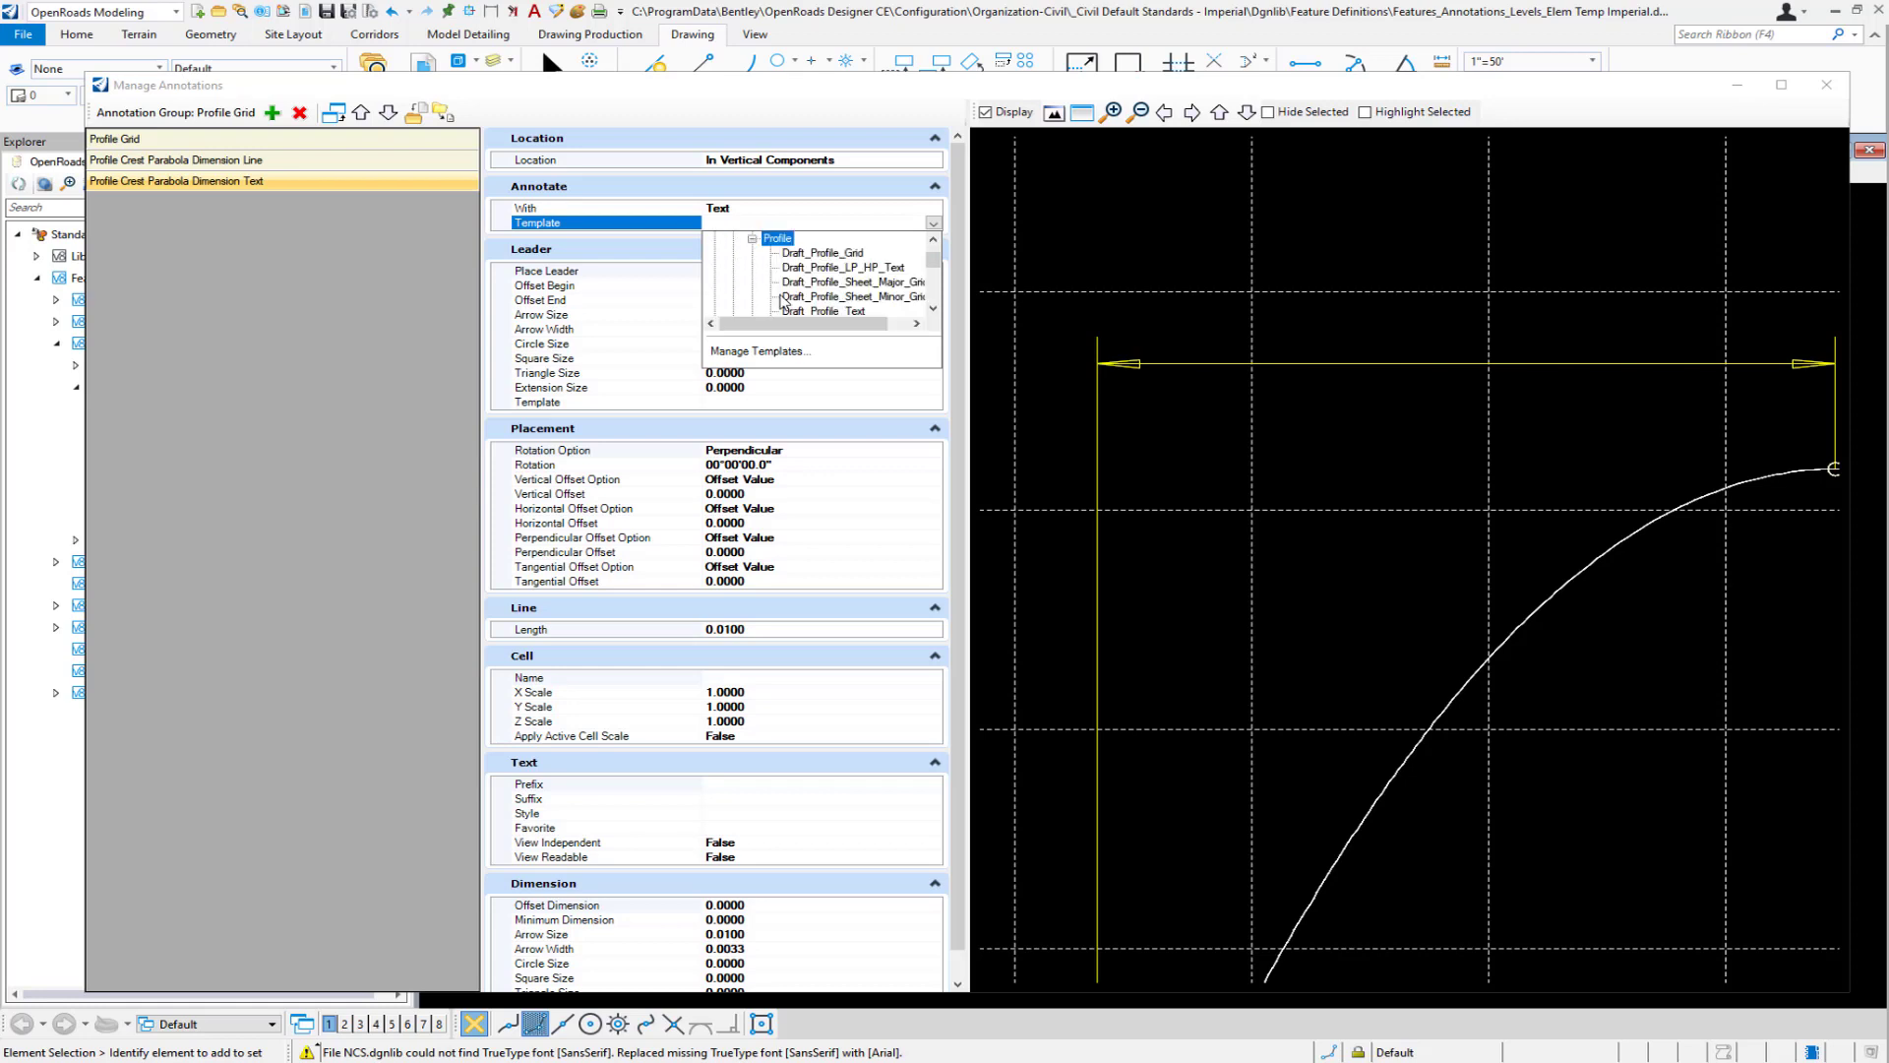
pyautogui.click(848, 323)
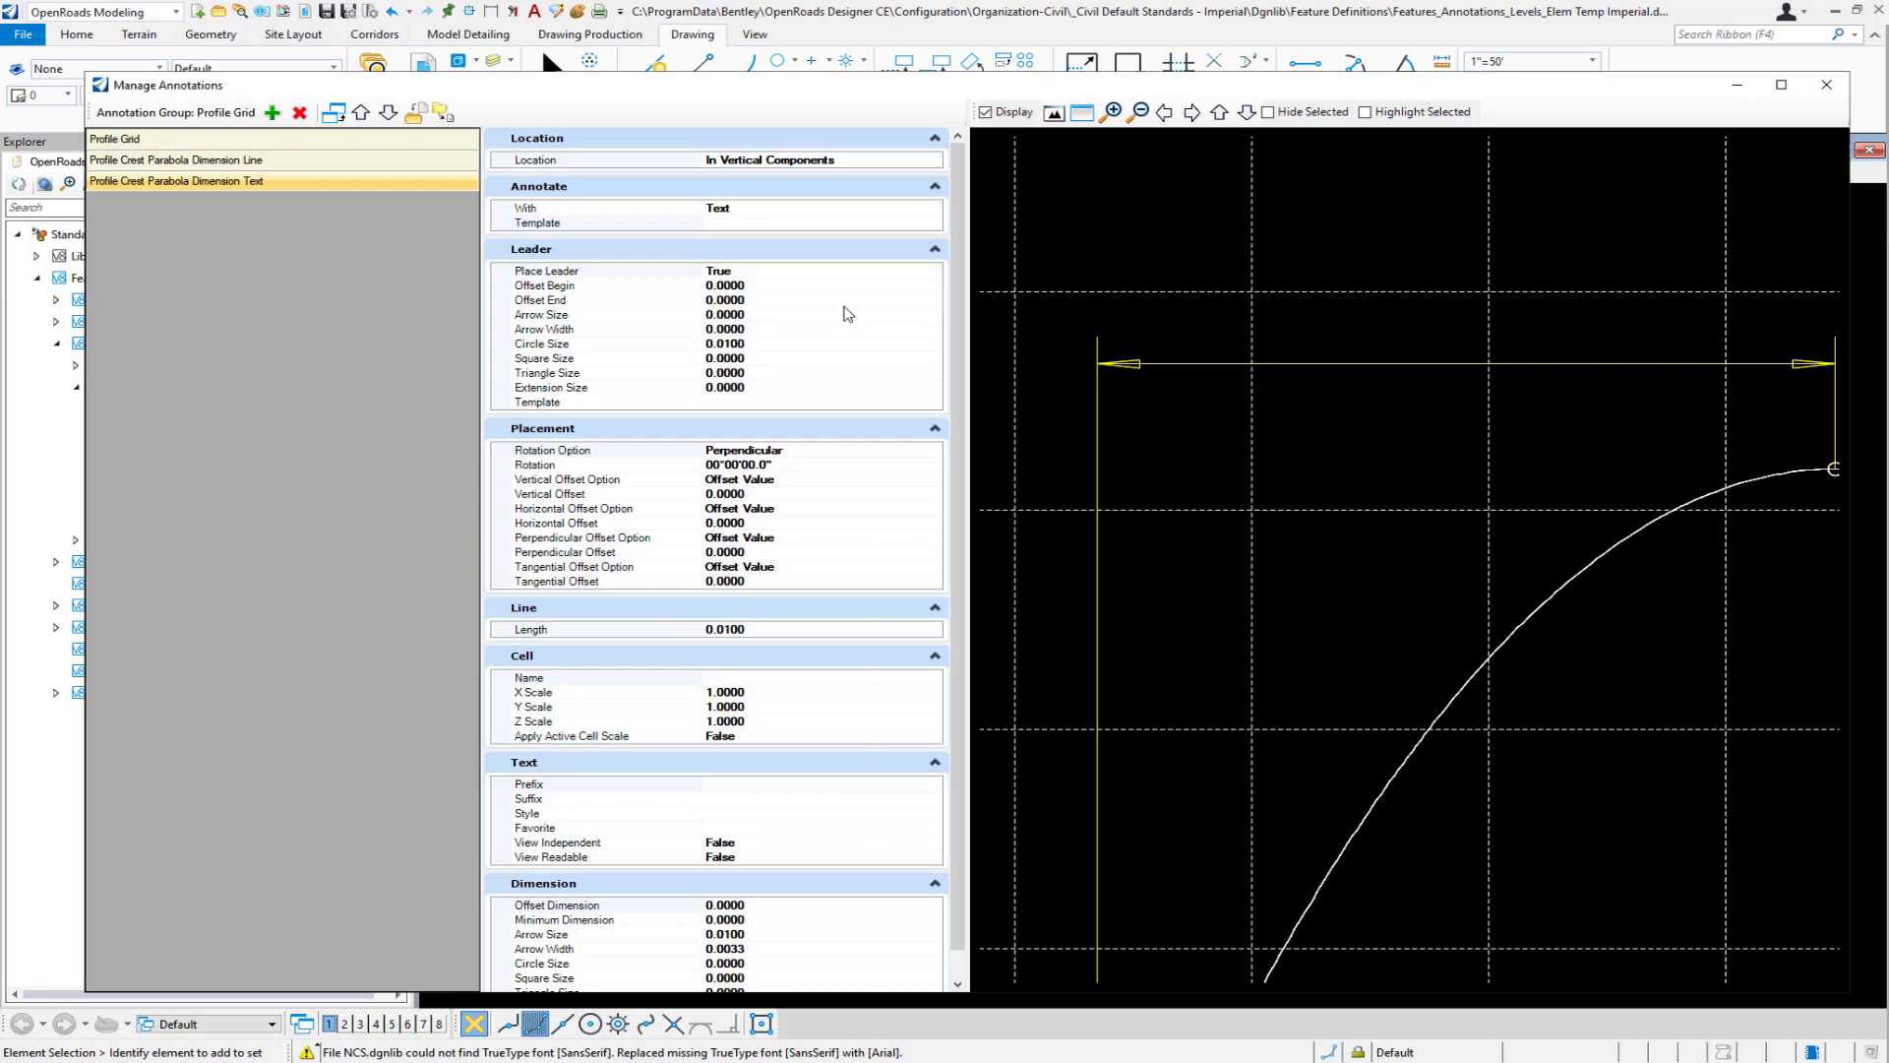
pyautogui.click(782, 272)
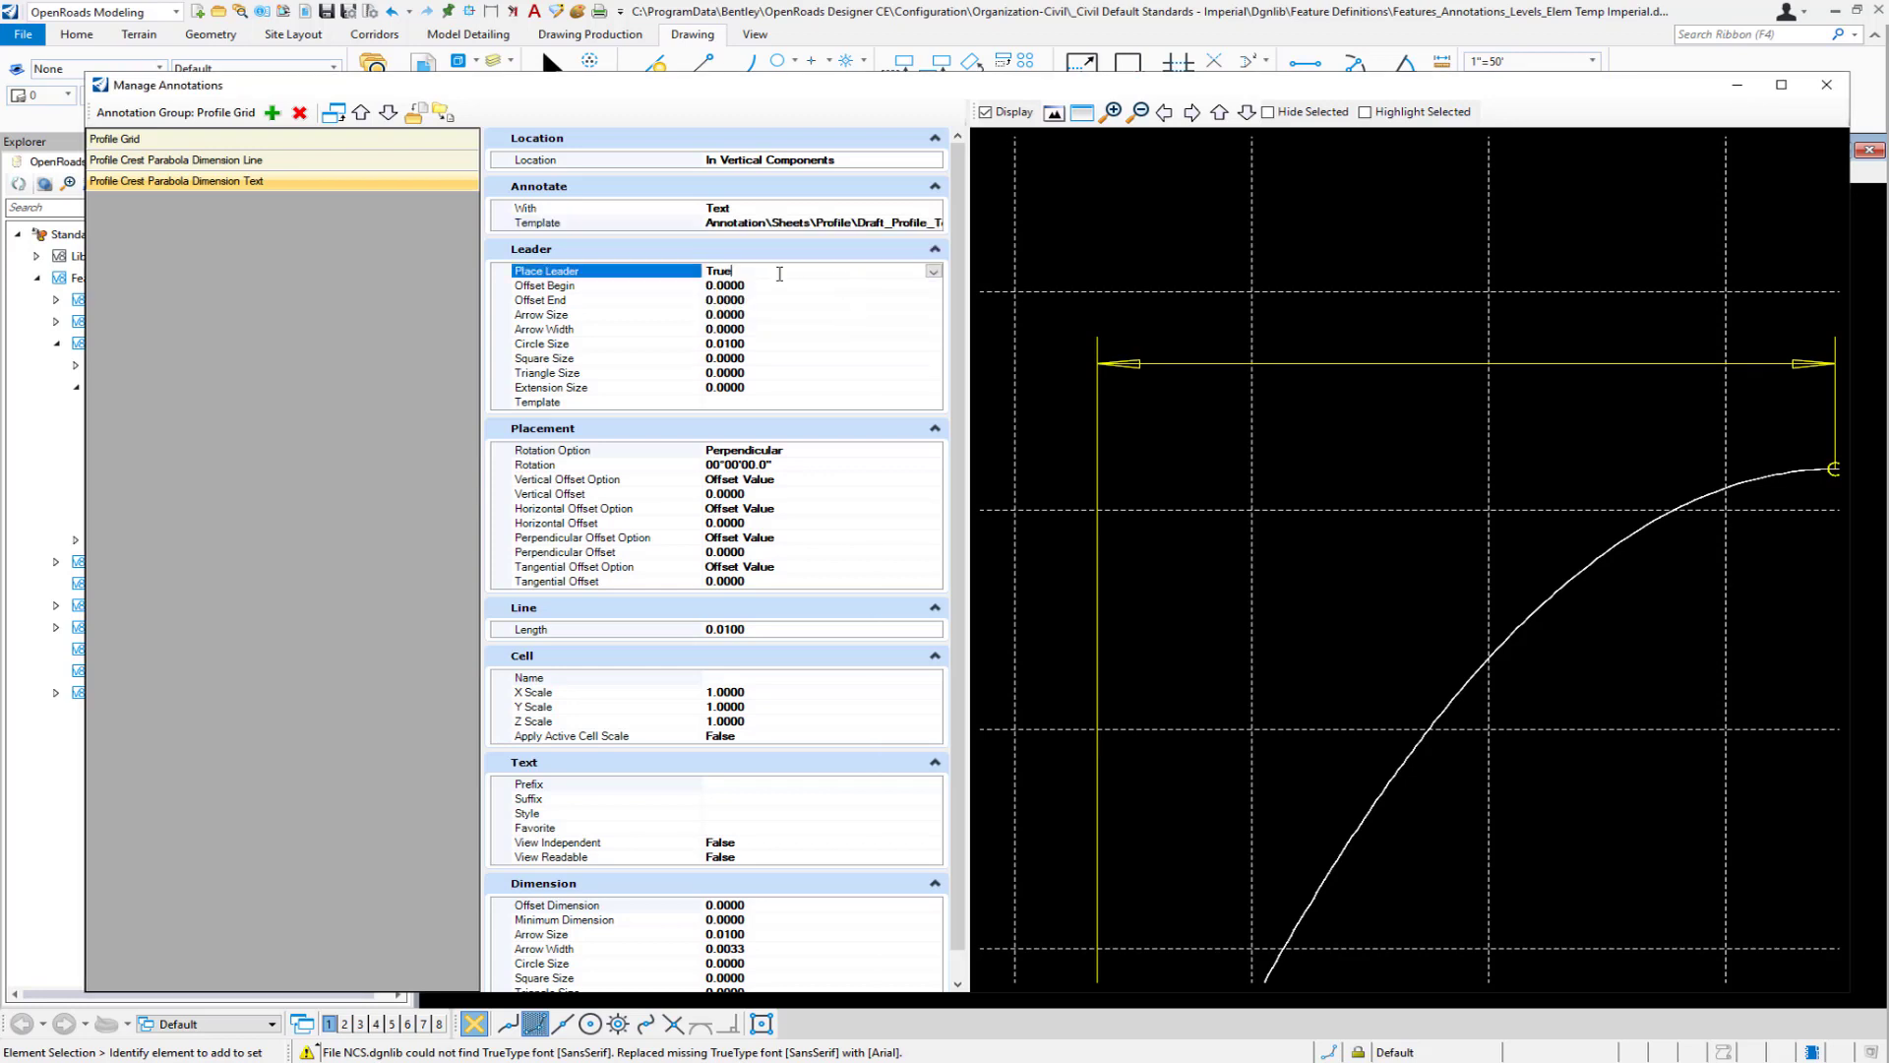
# - Collapse the Leader, Line, Cell and Dimension property groups of the text annotation
pyautogui.click(940, 251)
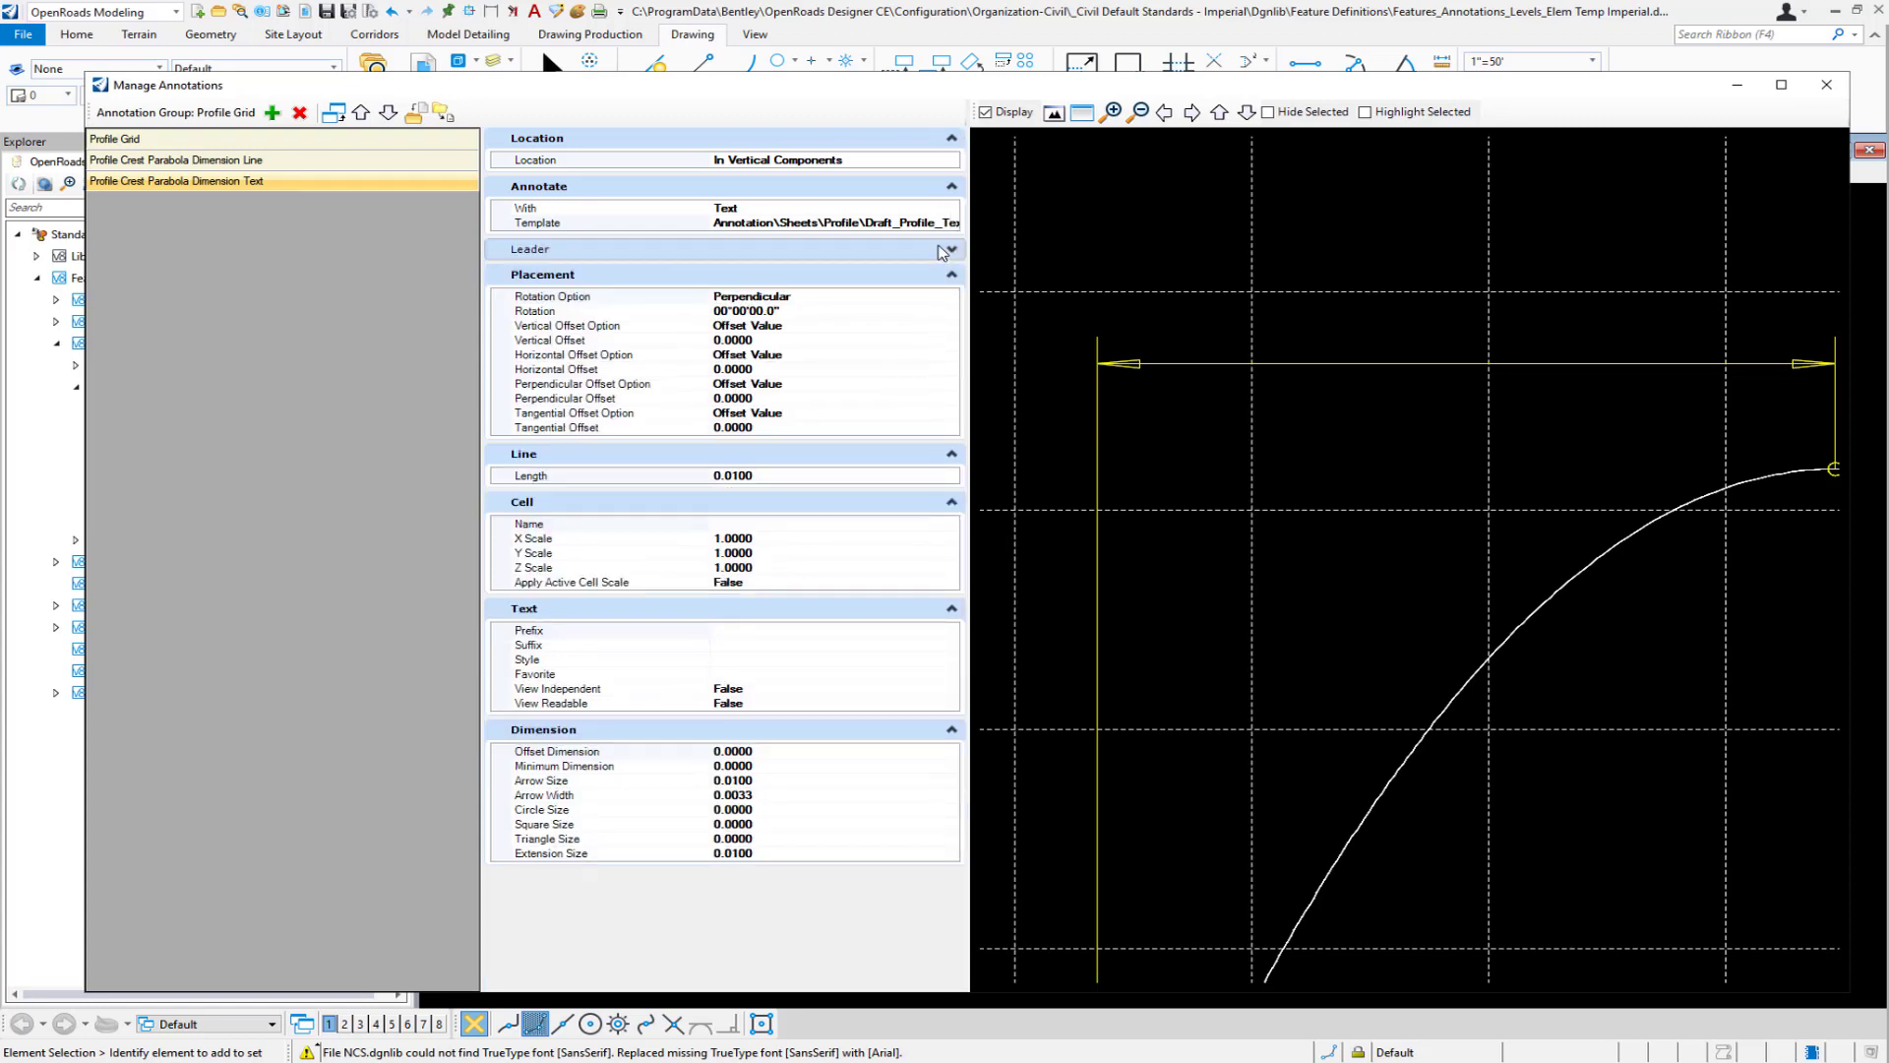
pyautogui.click(951, 453)
pyautogui.click(952, 479)
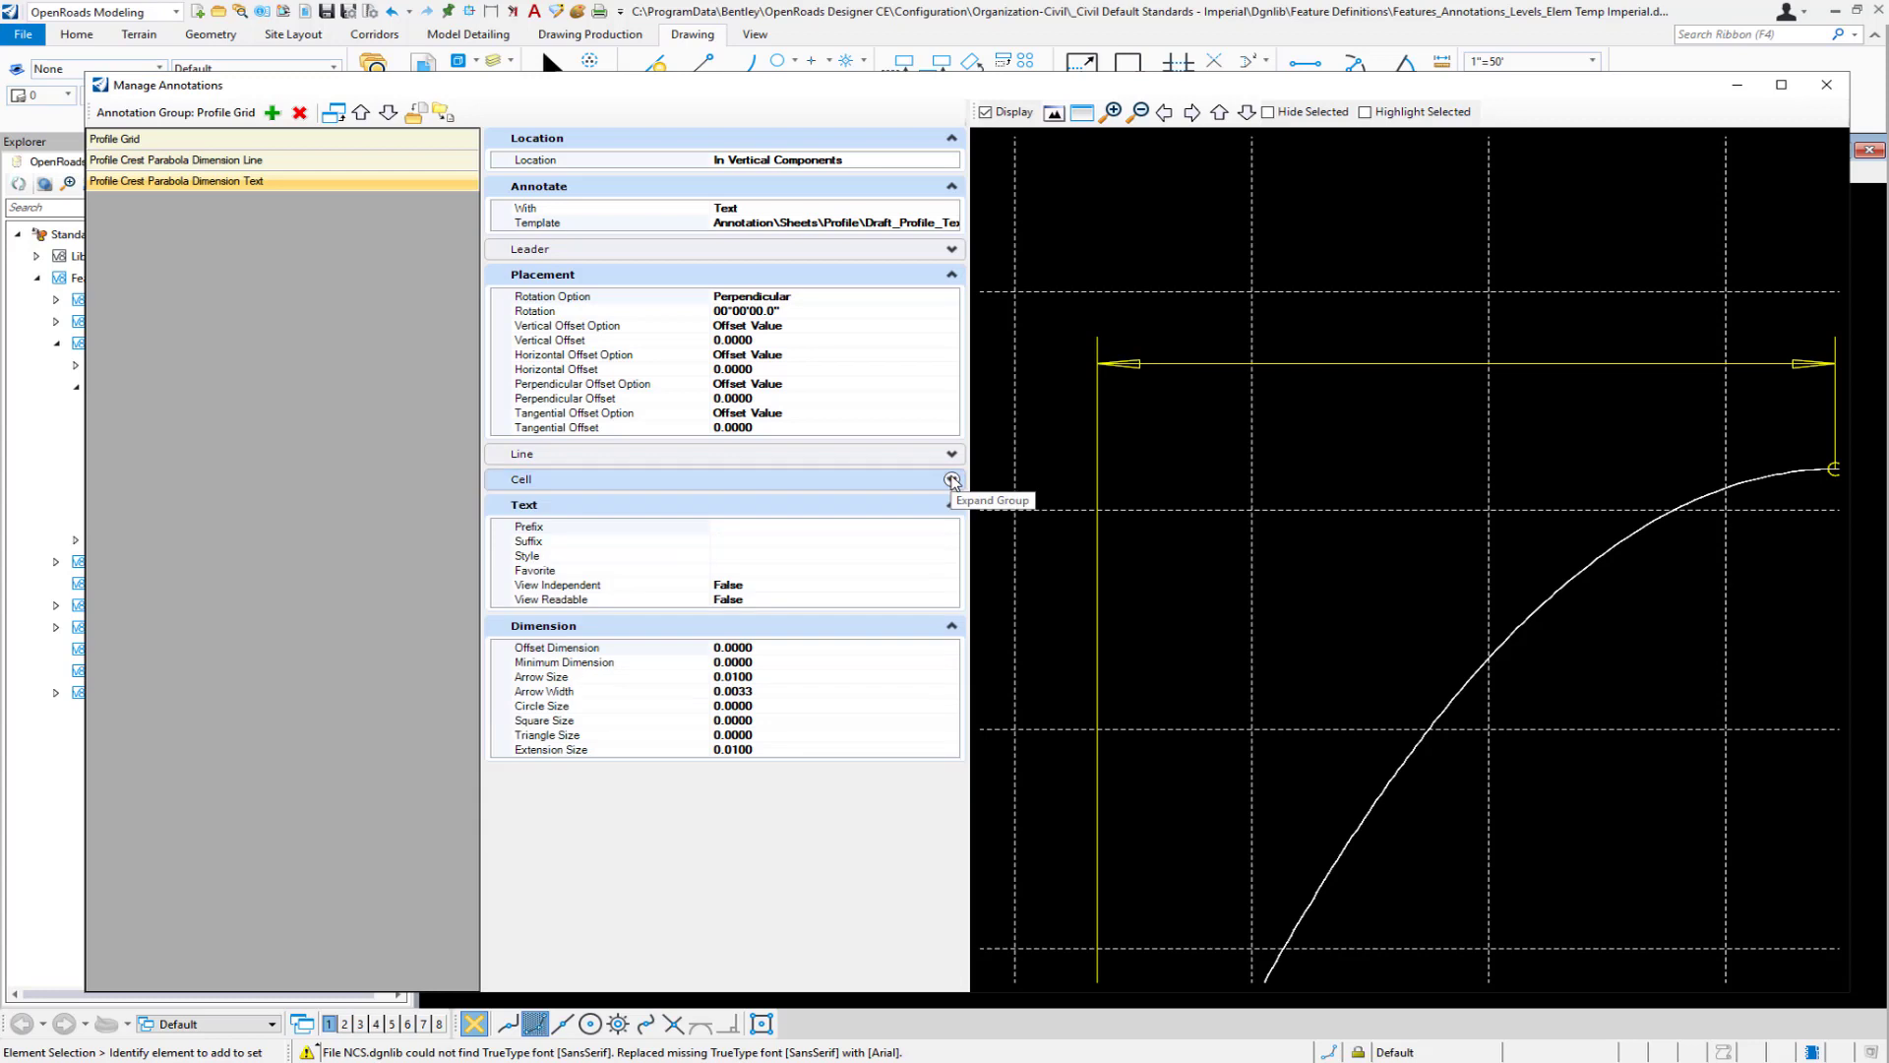
pyautogui.click(951, 625)
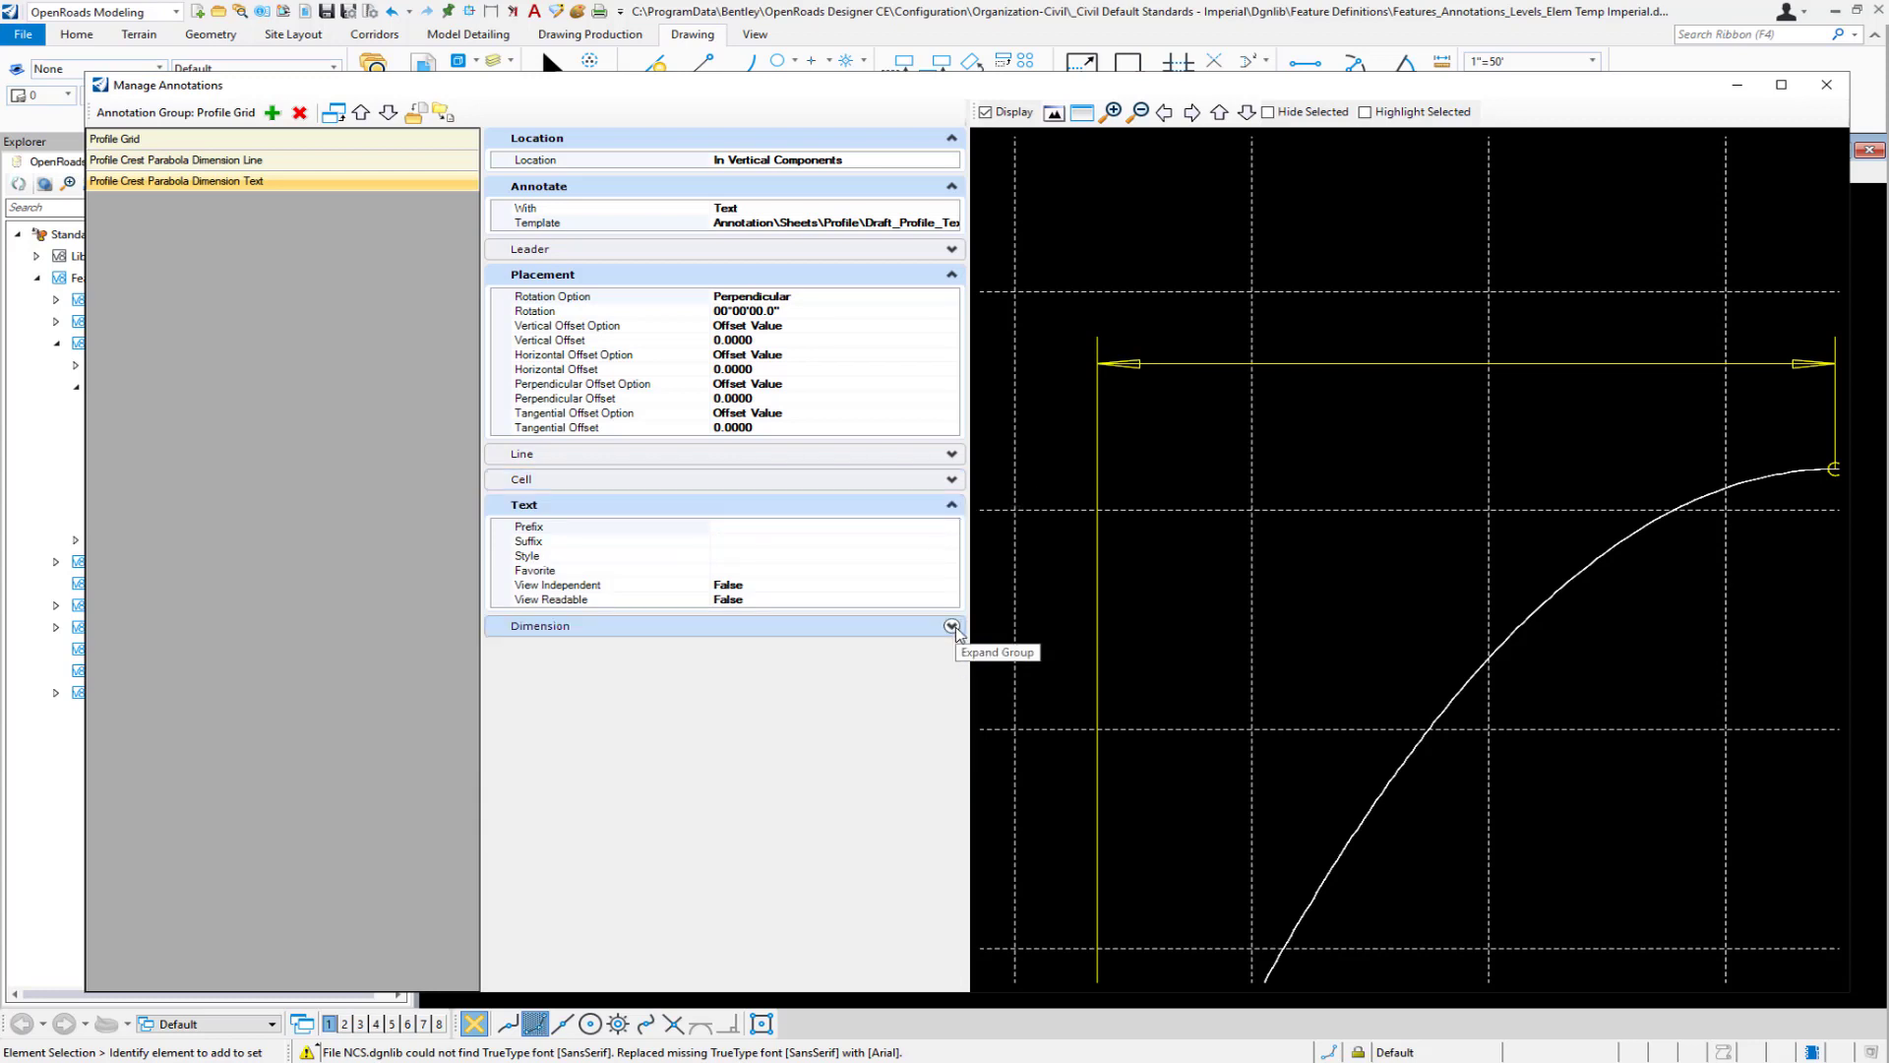
# - Set the text Rotation Option to Angle Value
pyautogui.click(856, 297)
pyautogui.click(949, 297)
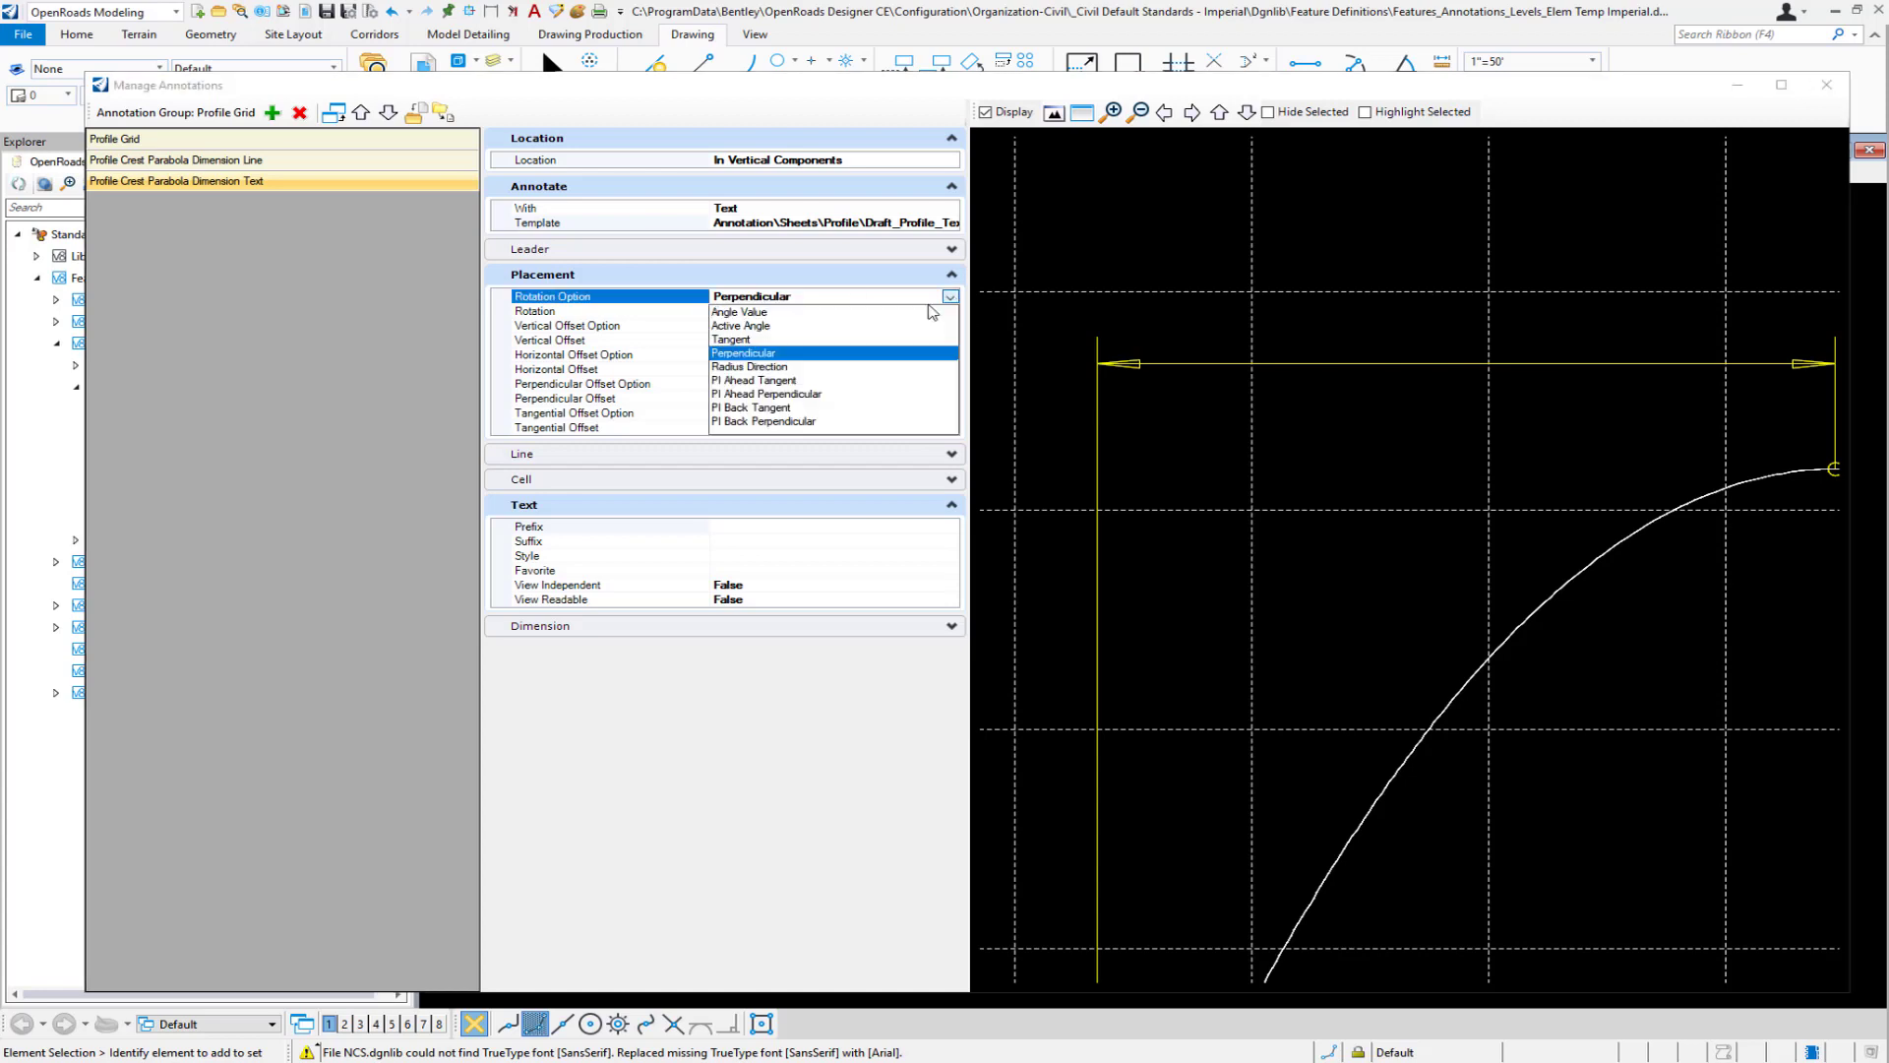
pyautogui.press('Escape')
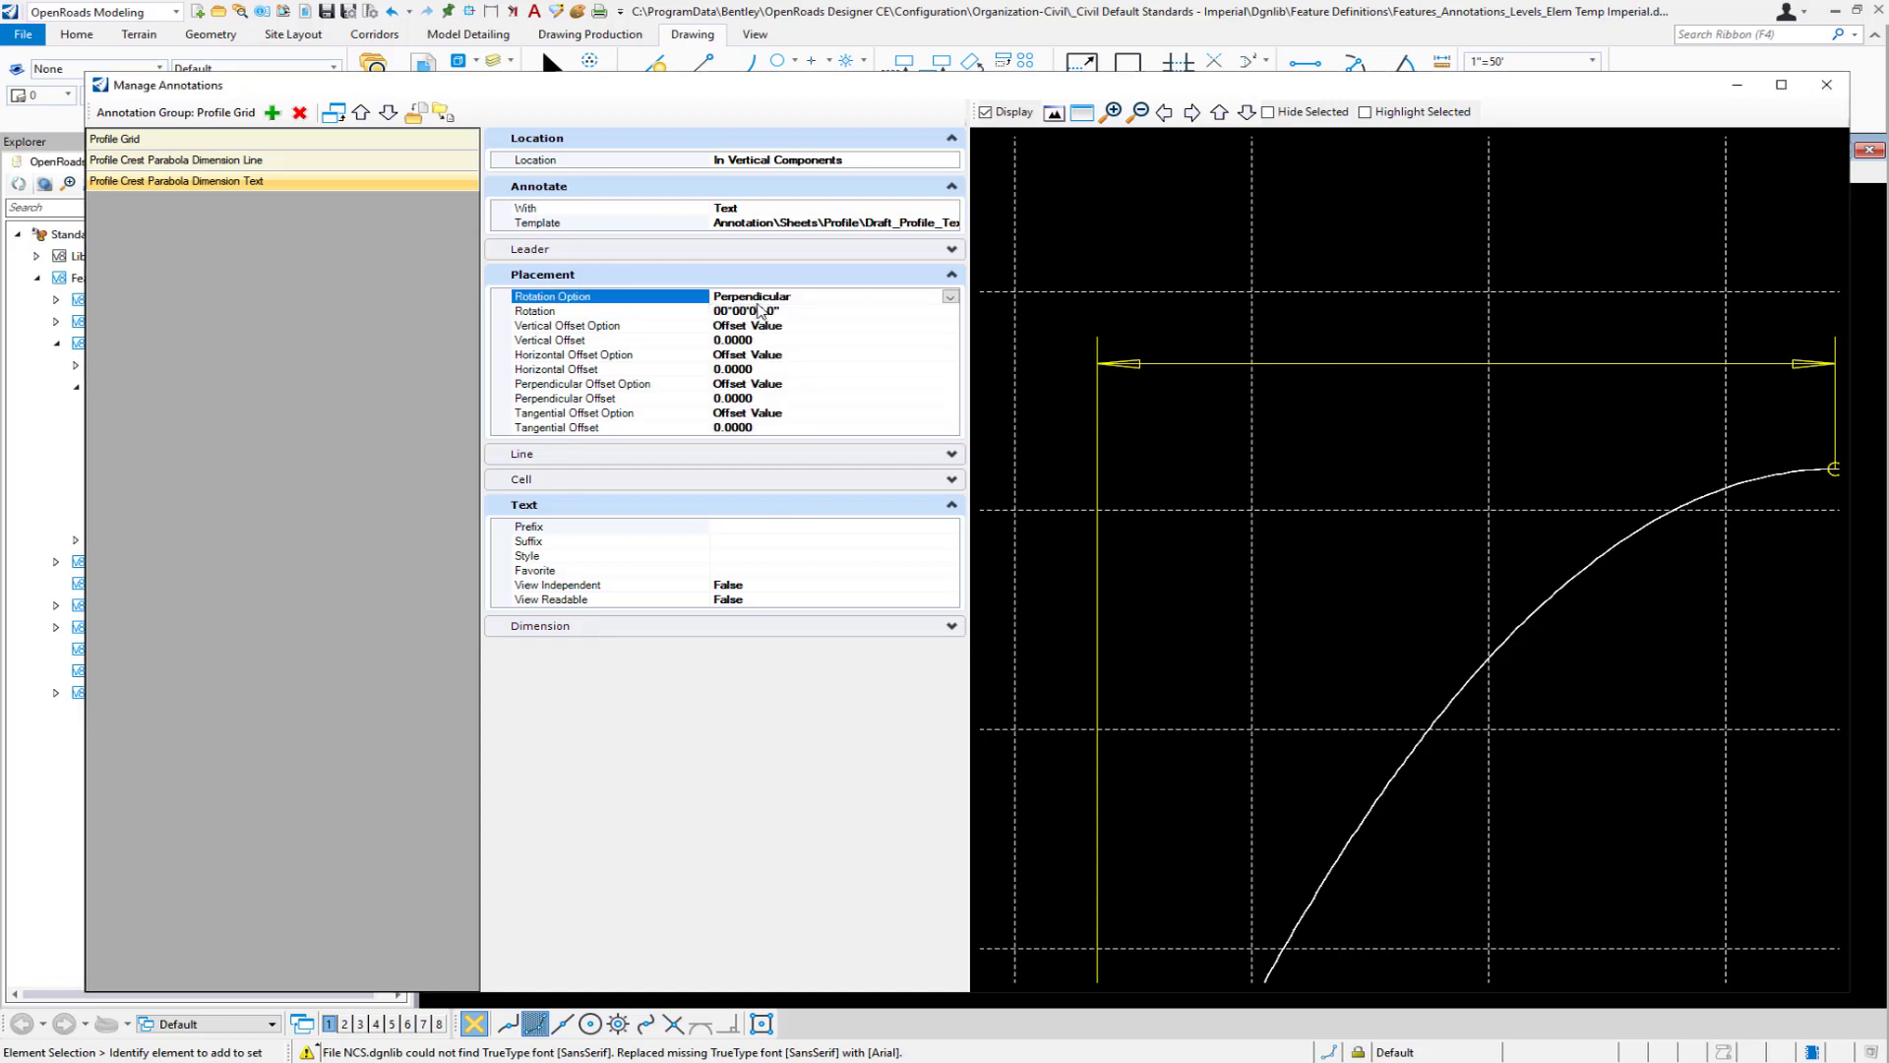
pyautogui.click(949, 296)
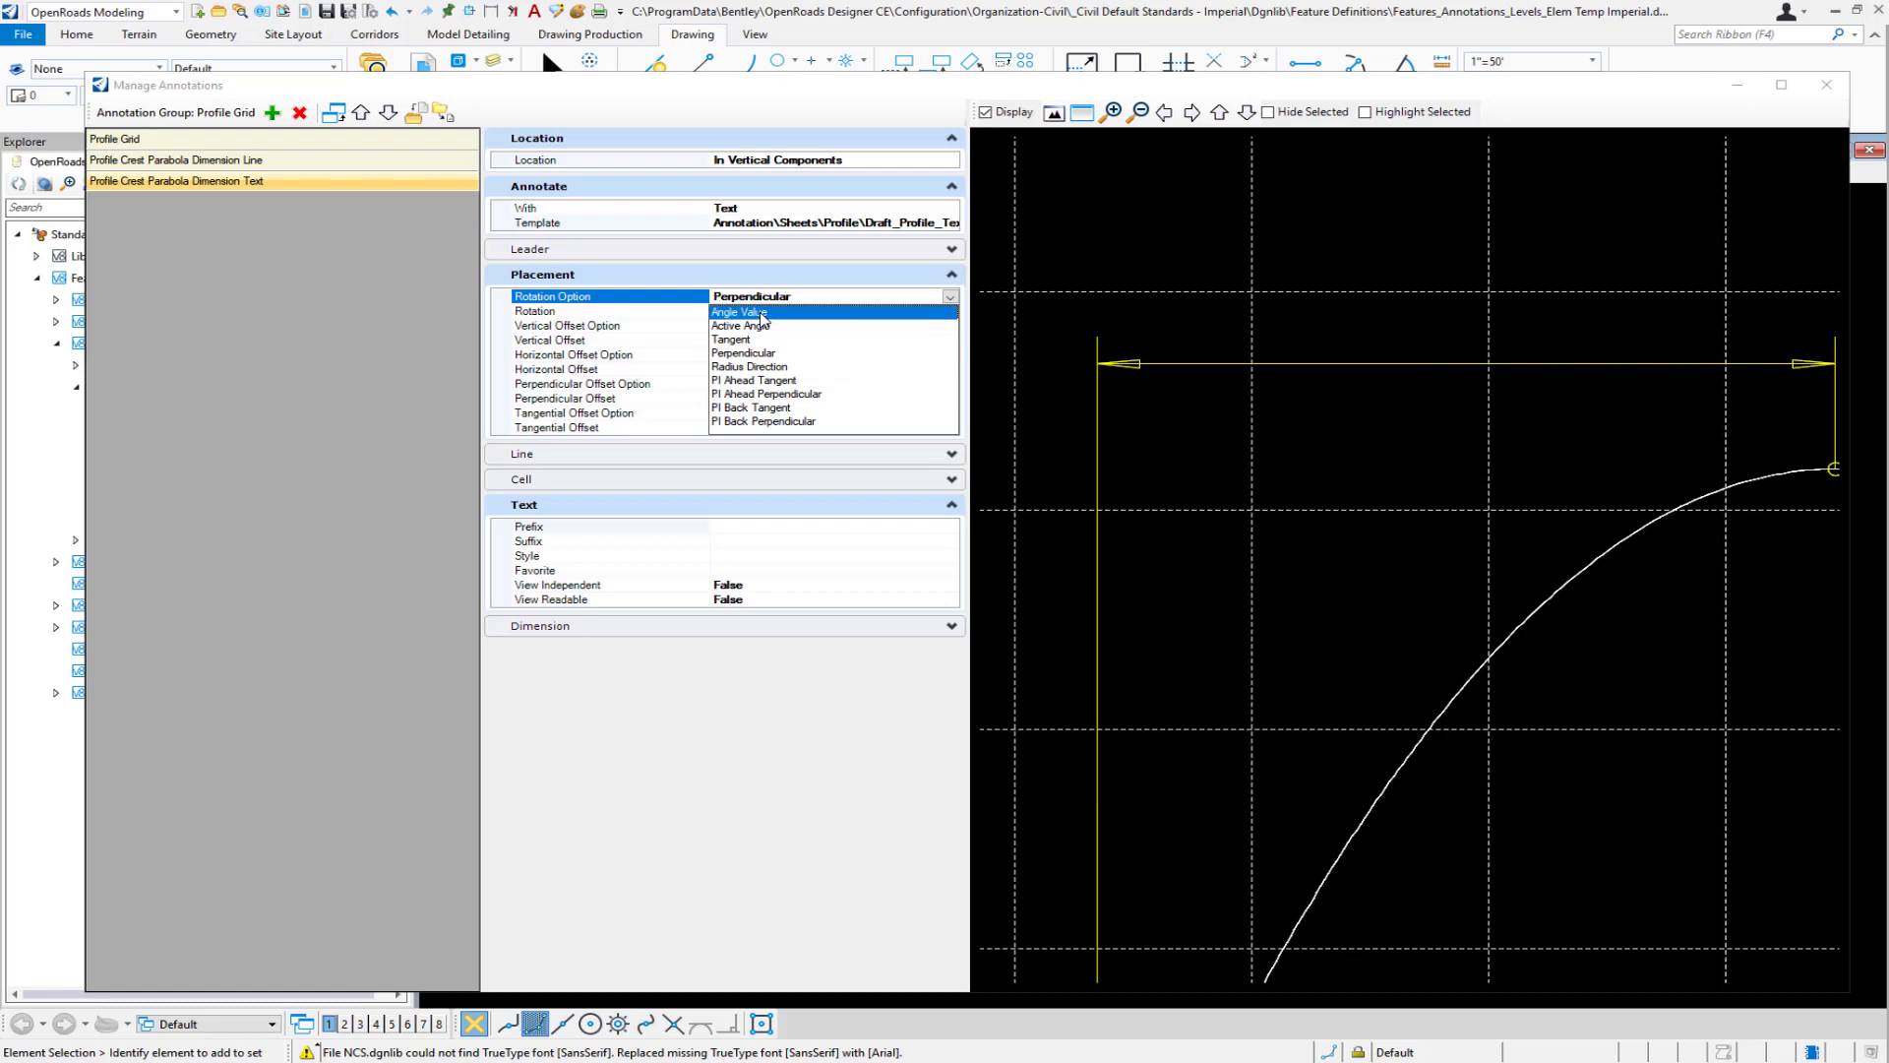
pyautogui.click(763, 315)
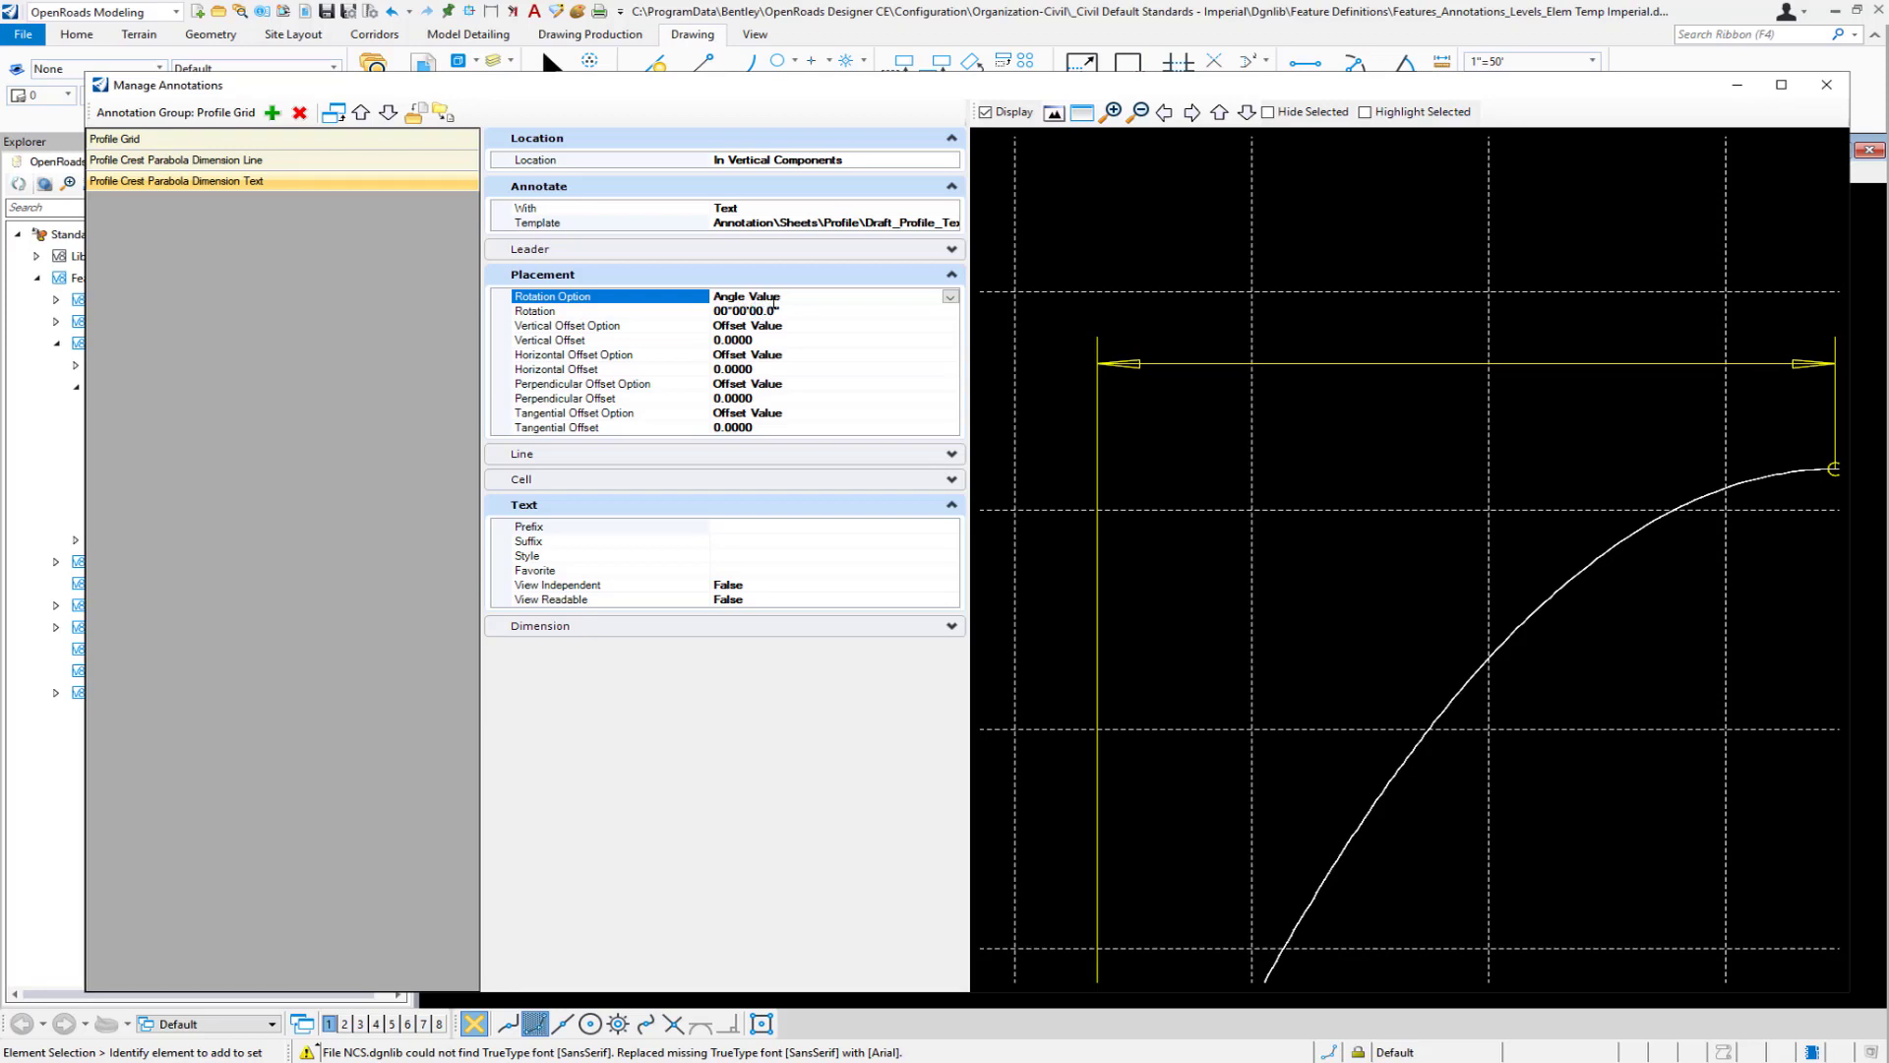
# - Place the text on the Top Side with a 0.1 vertical offset
pyautogui.click(803, 328)
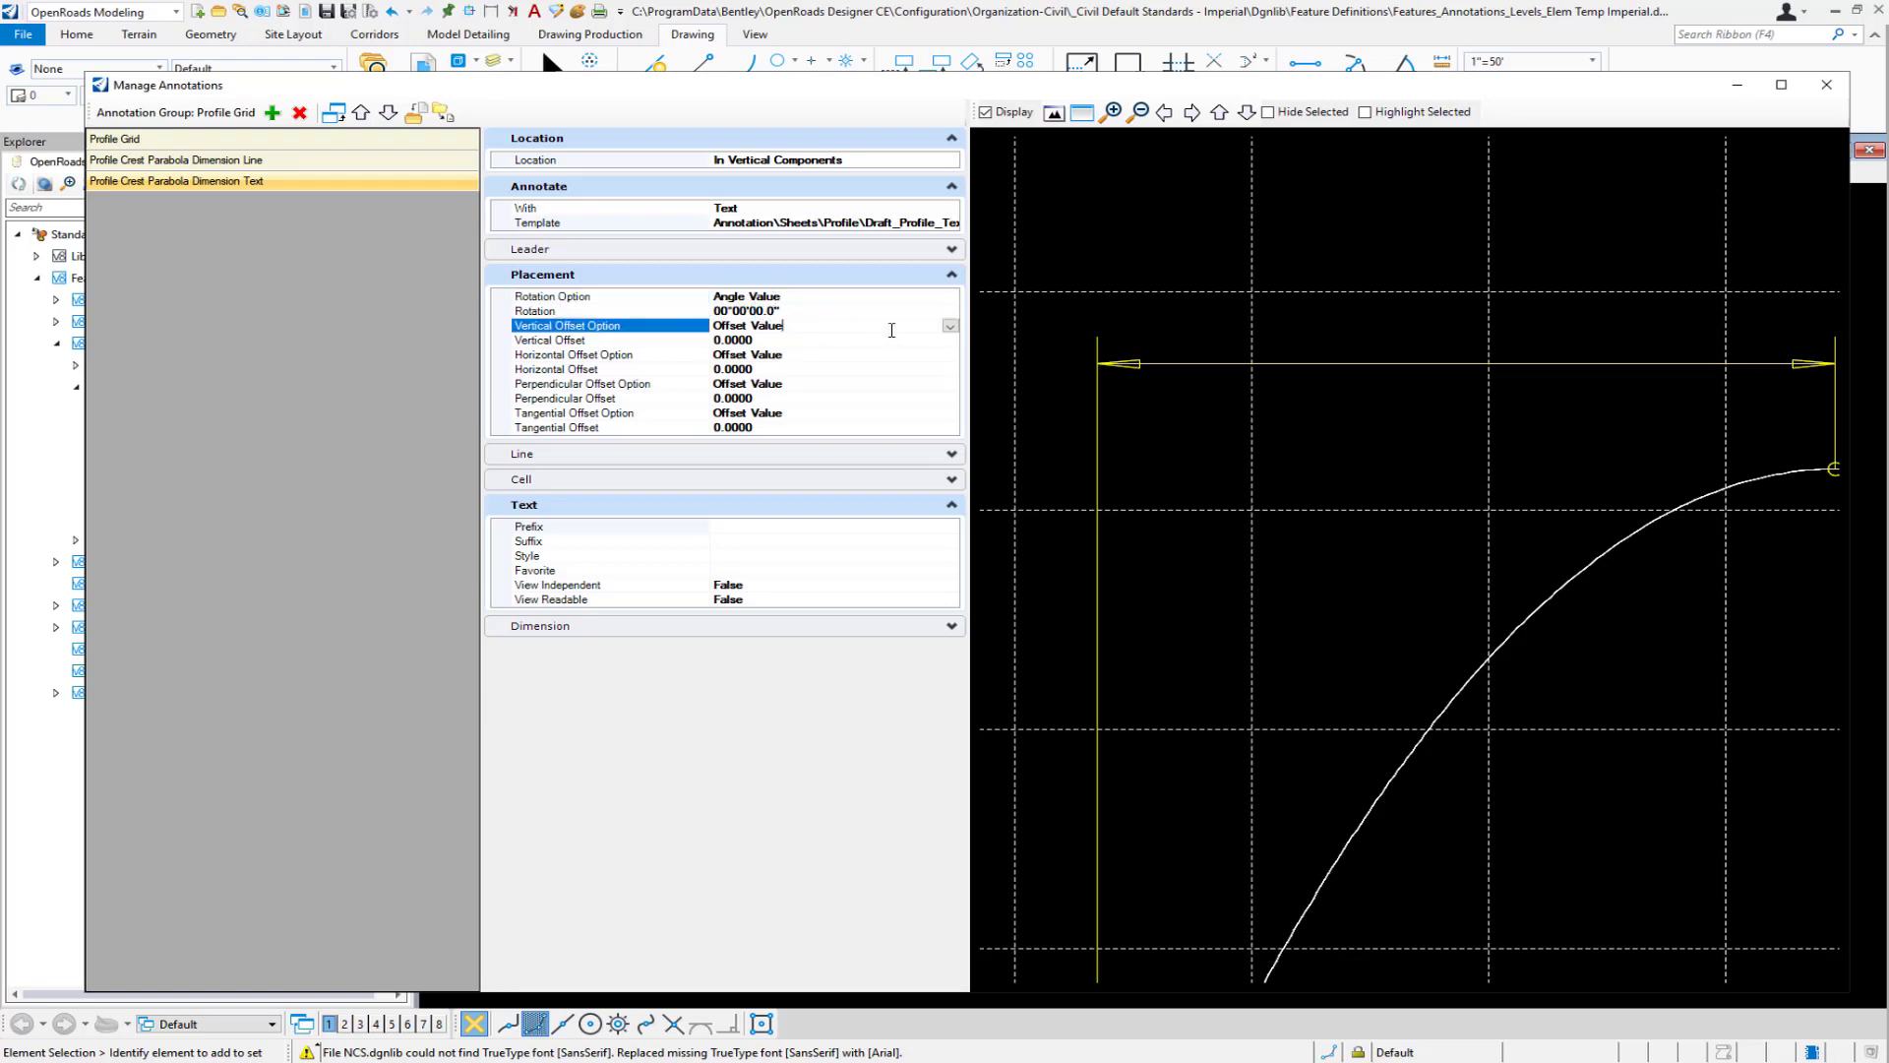
pyautogui.click(950, 326)
pyautogui.click(769, 342)
pyautogui.click(772, 341)
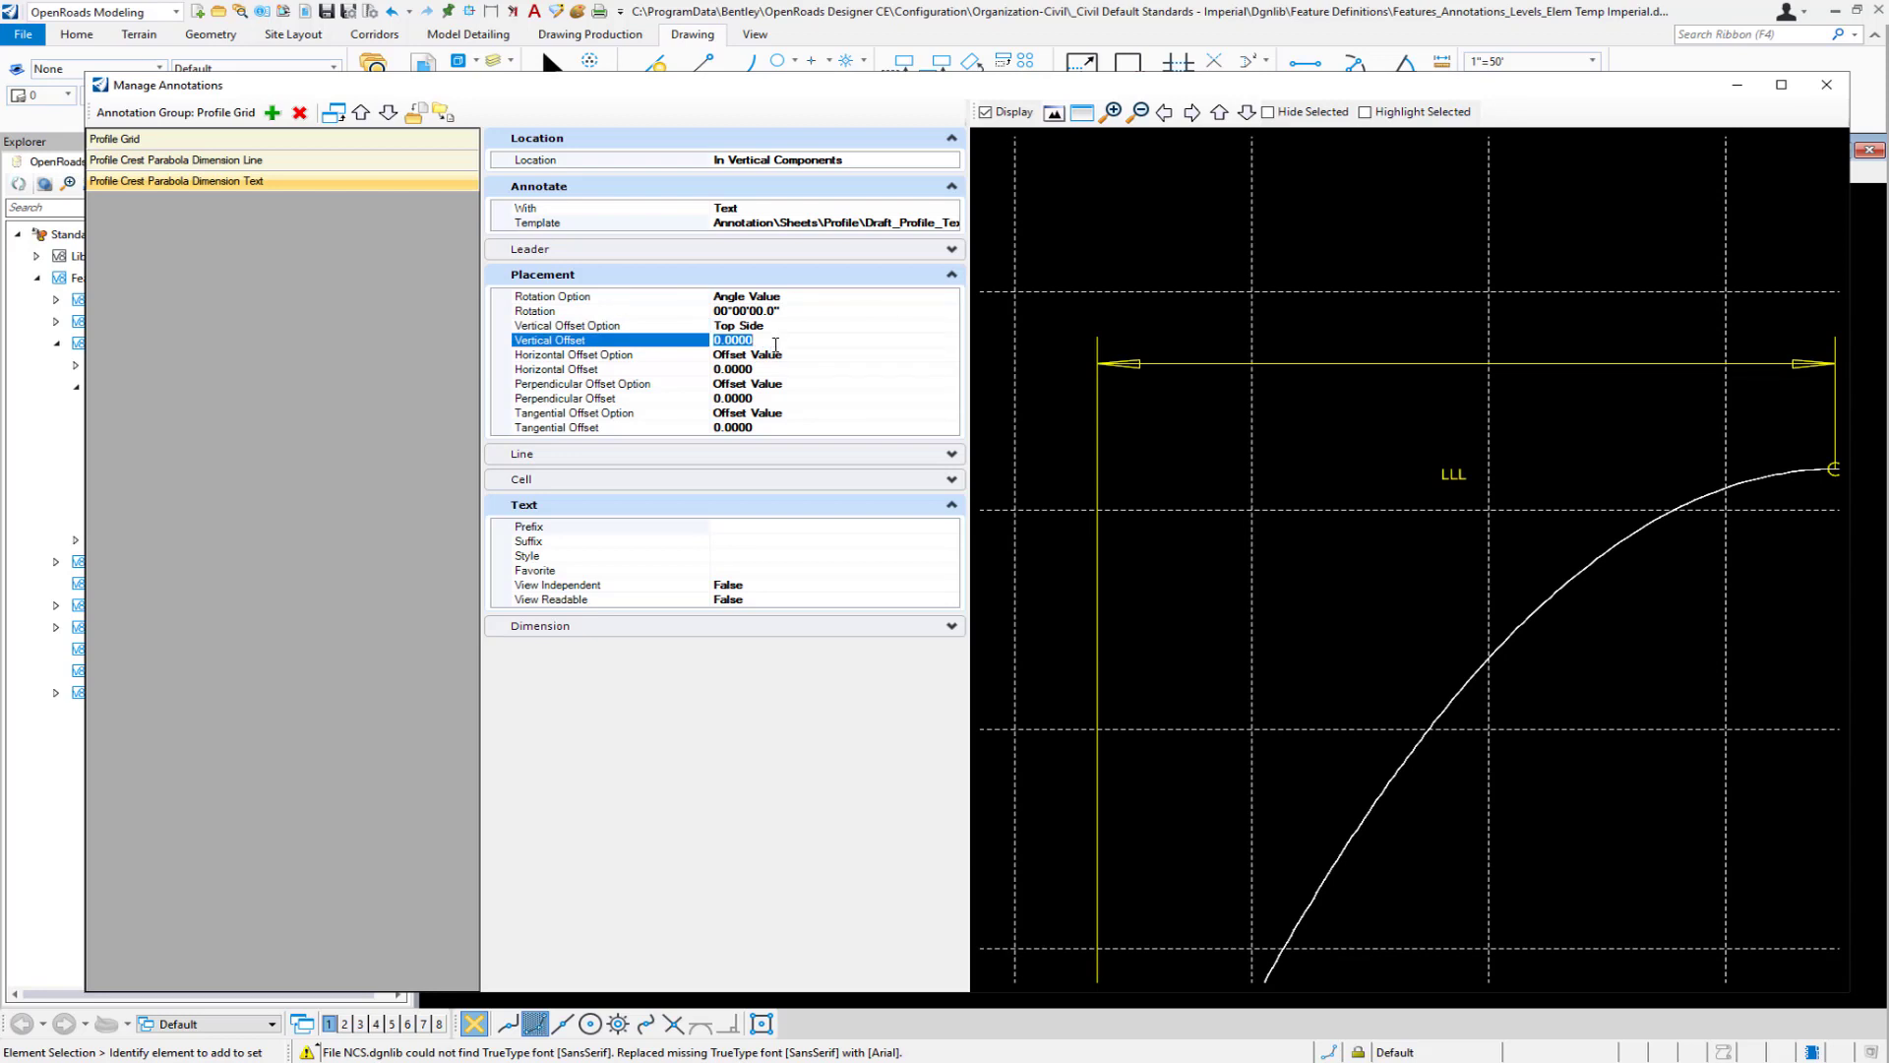
pyautogui.press('BackSpace')
pyautogui.press('Return')
pyautogui.click(754, 527)
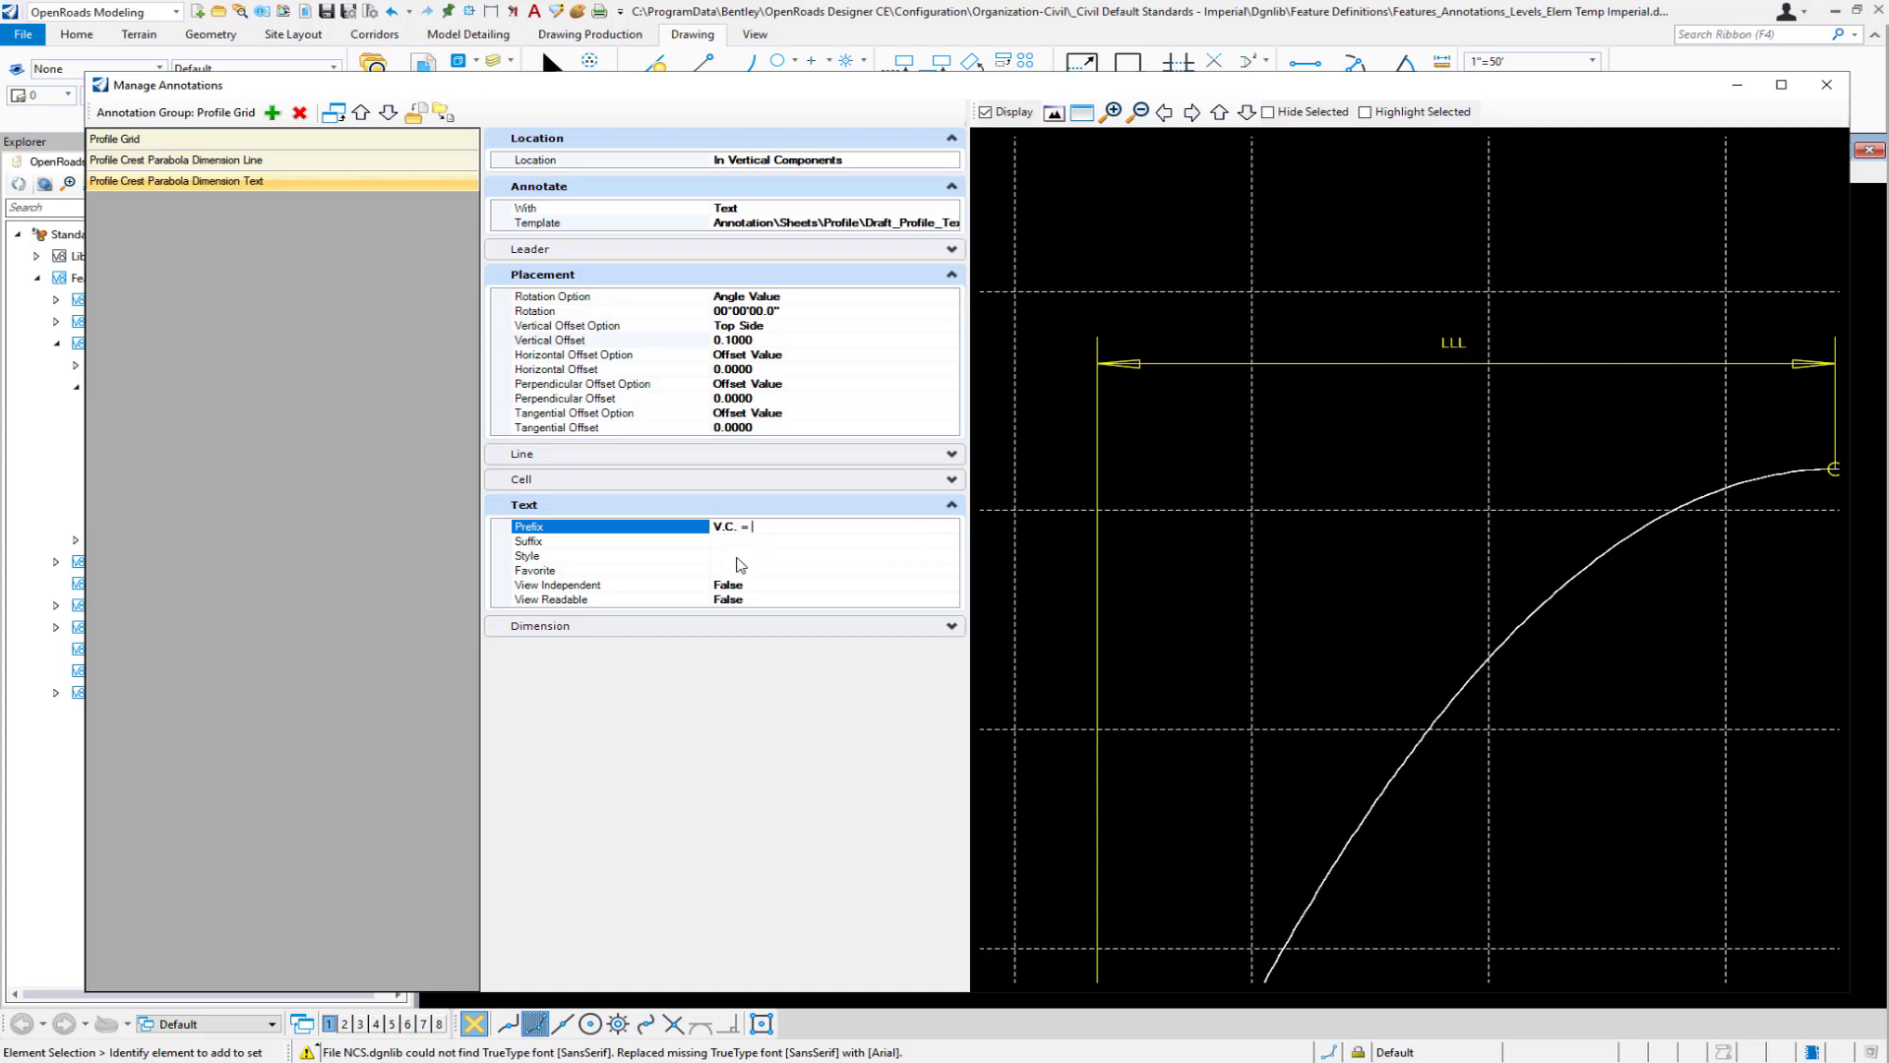
# - Give the label the prefix 'V.C. =' and text style 0089_Engr Vert_Ctr Ctr
pyautogui.click(854, 558)
pyautogui.click(949, 556)
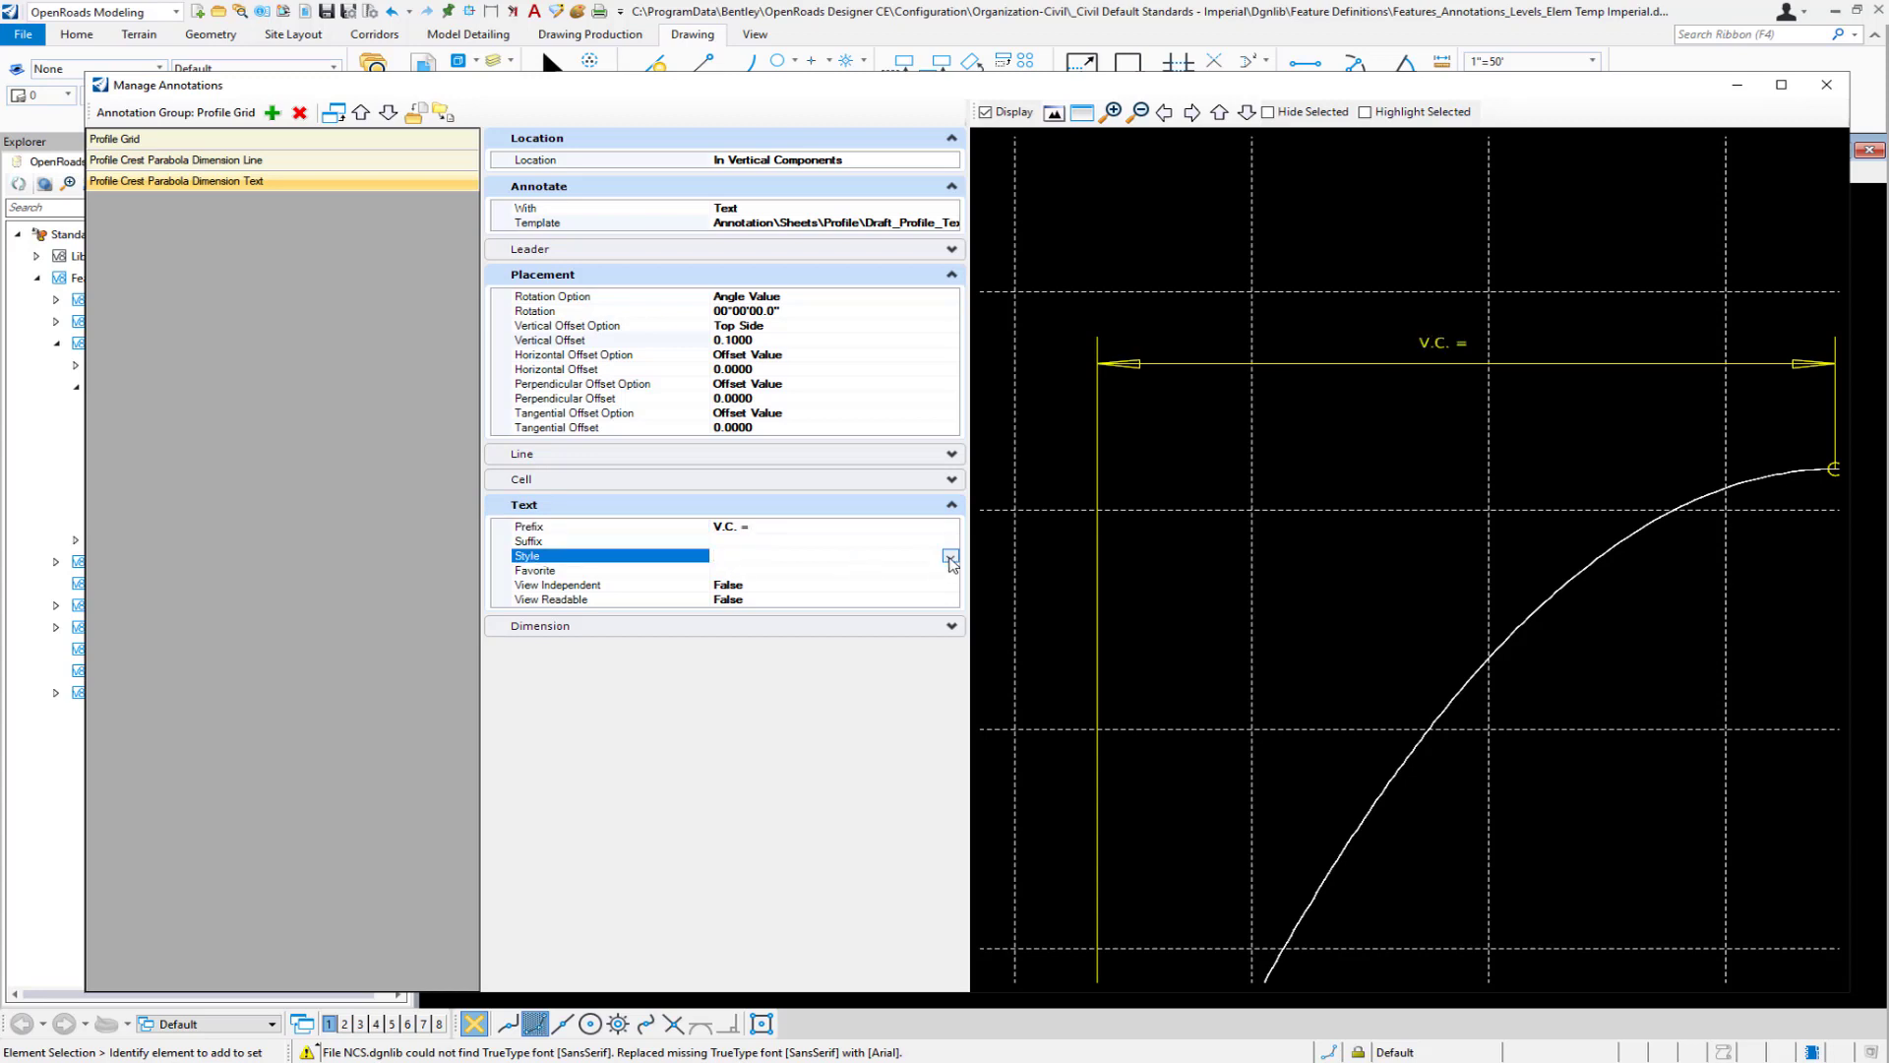
pyautogui.click(801, 662)
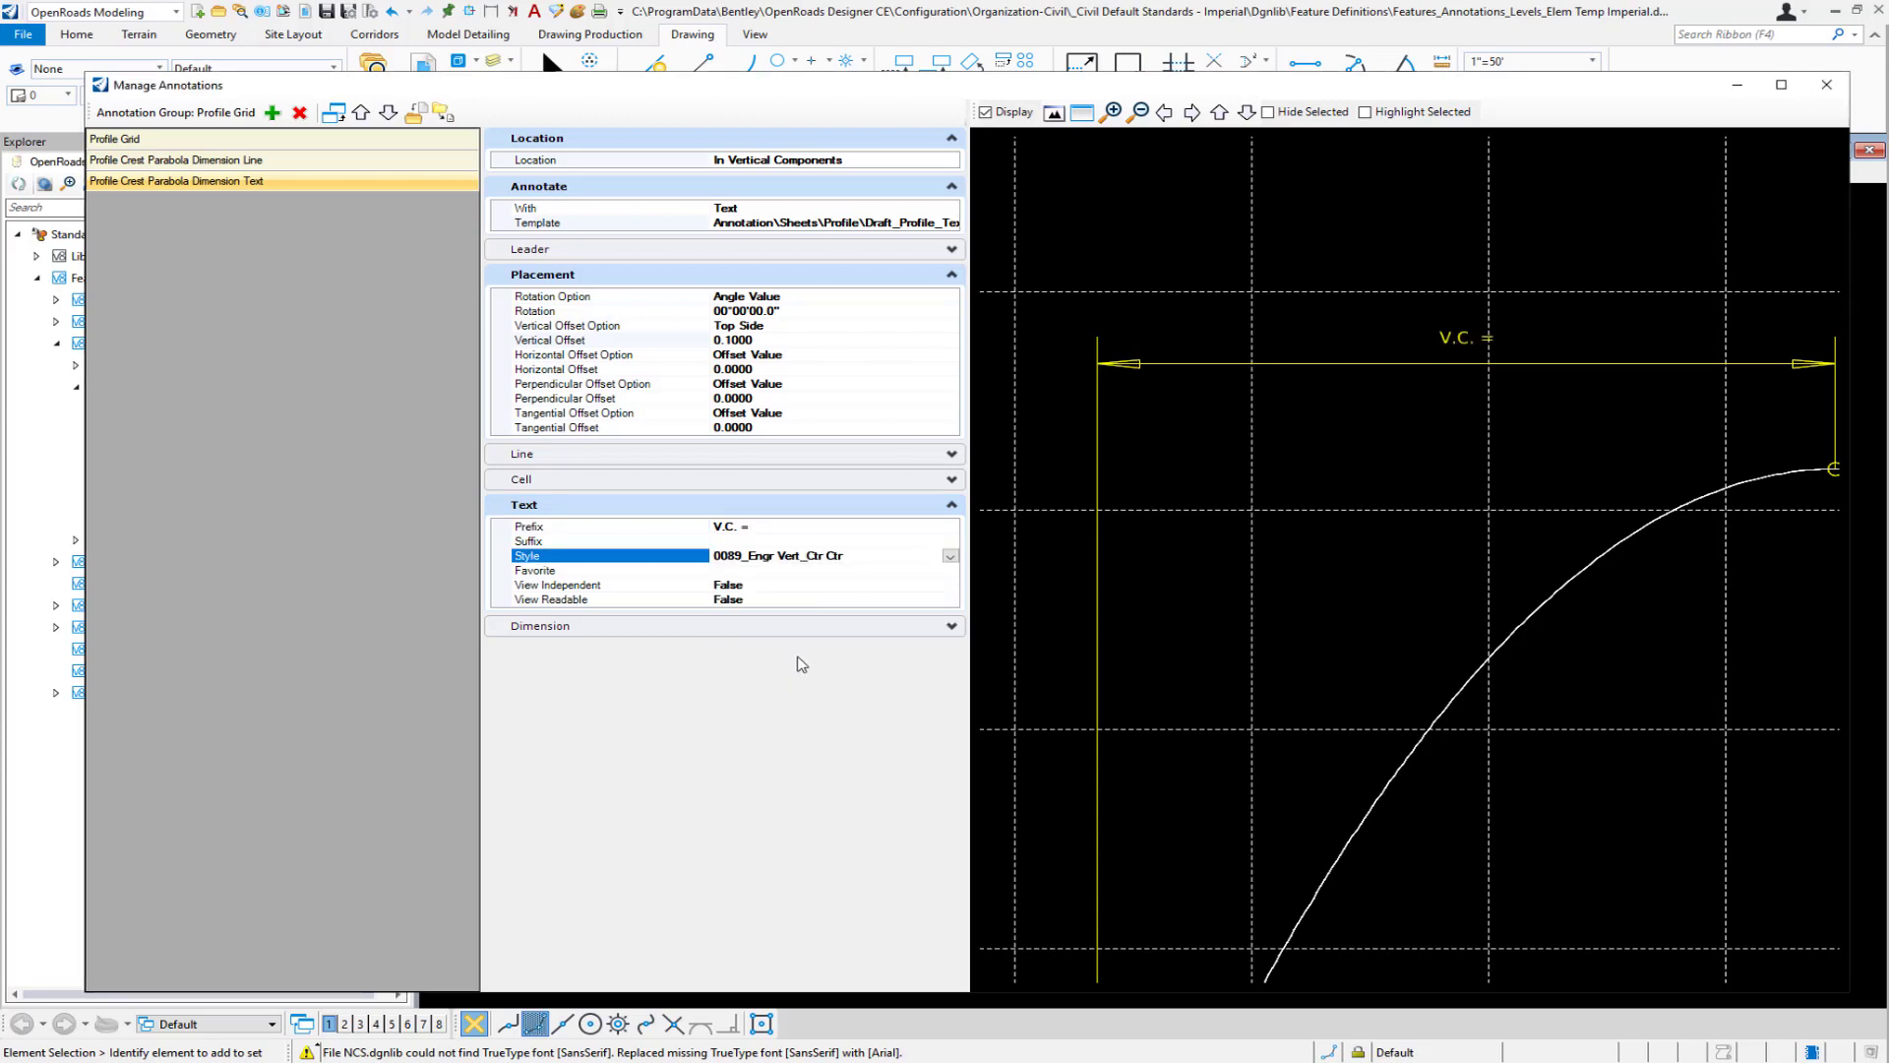
# - Apply the Profile Parabola Curve Length Label text favorite
pyautogui.click(824, 572)
pyautogui.click(949, 571)
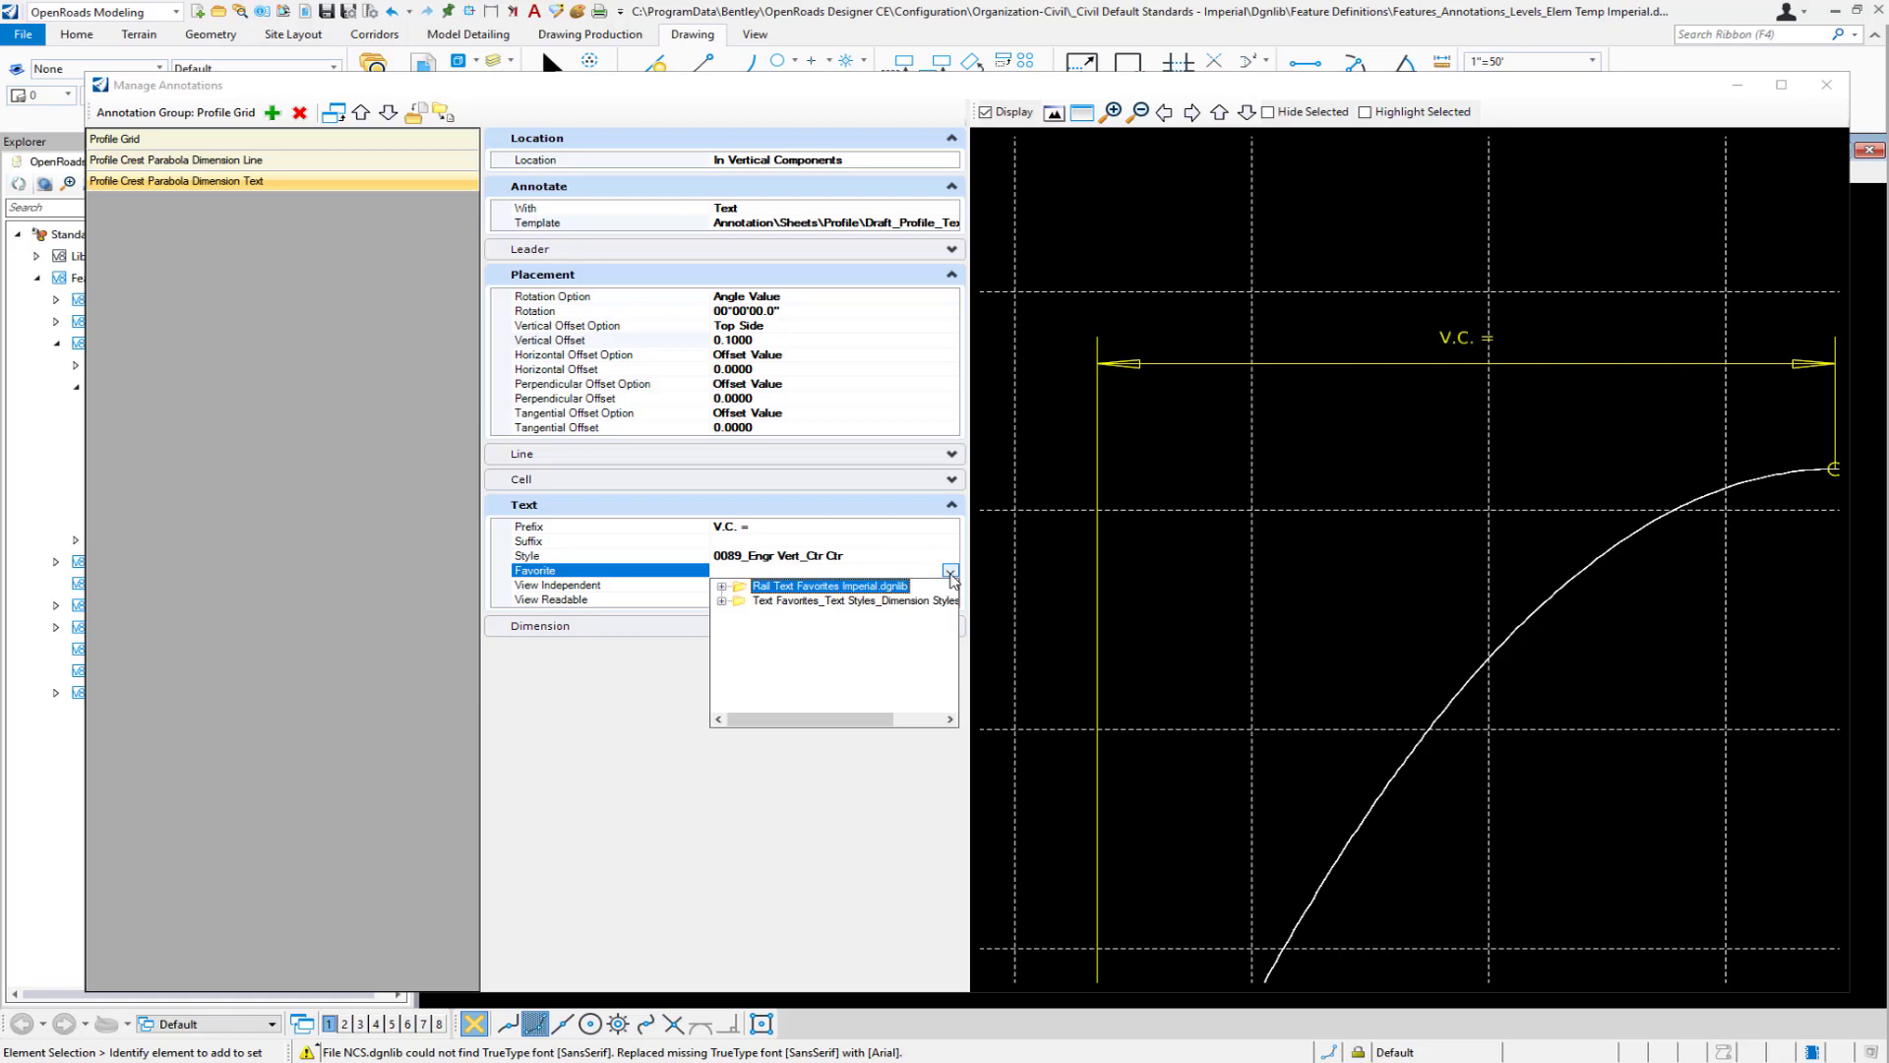
pyautogui.click(722, 600)
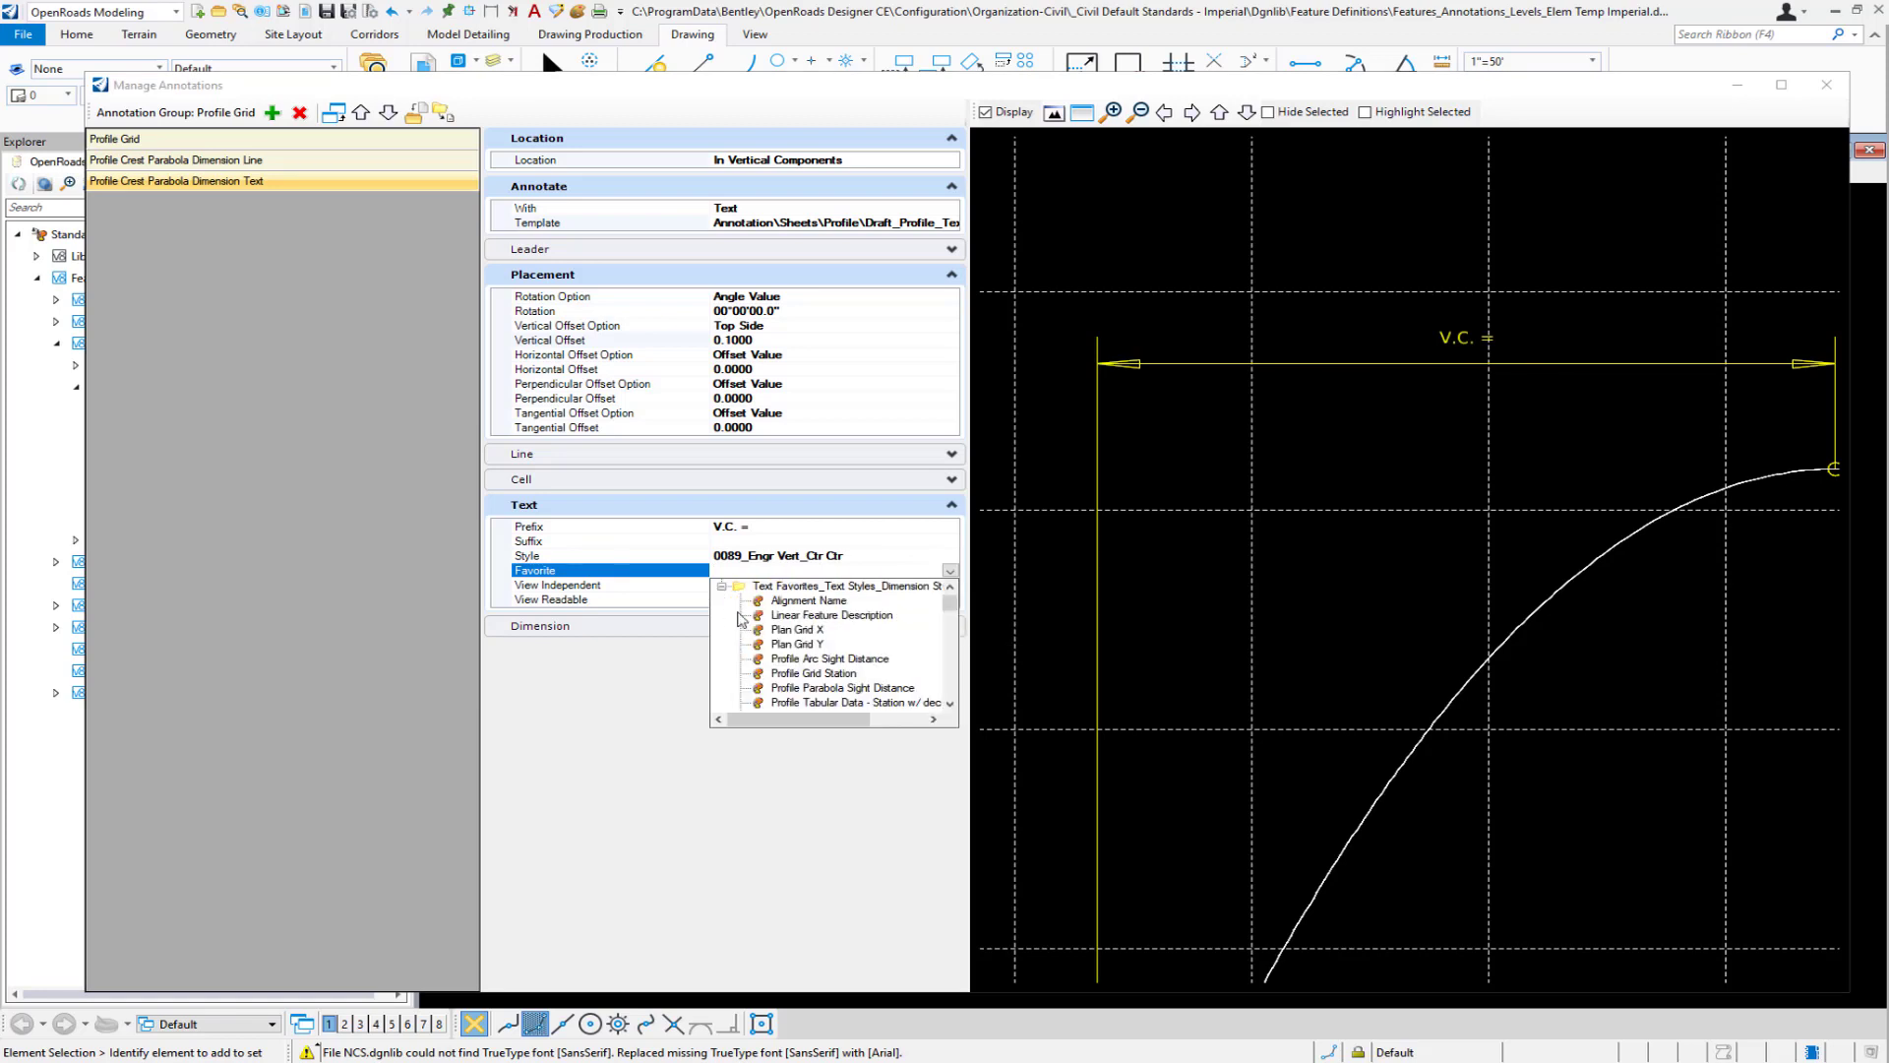
pyautogui.scroll(-2, 856, 652)
pyautogui.click(856, 710)
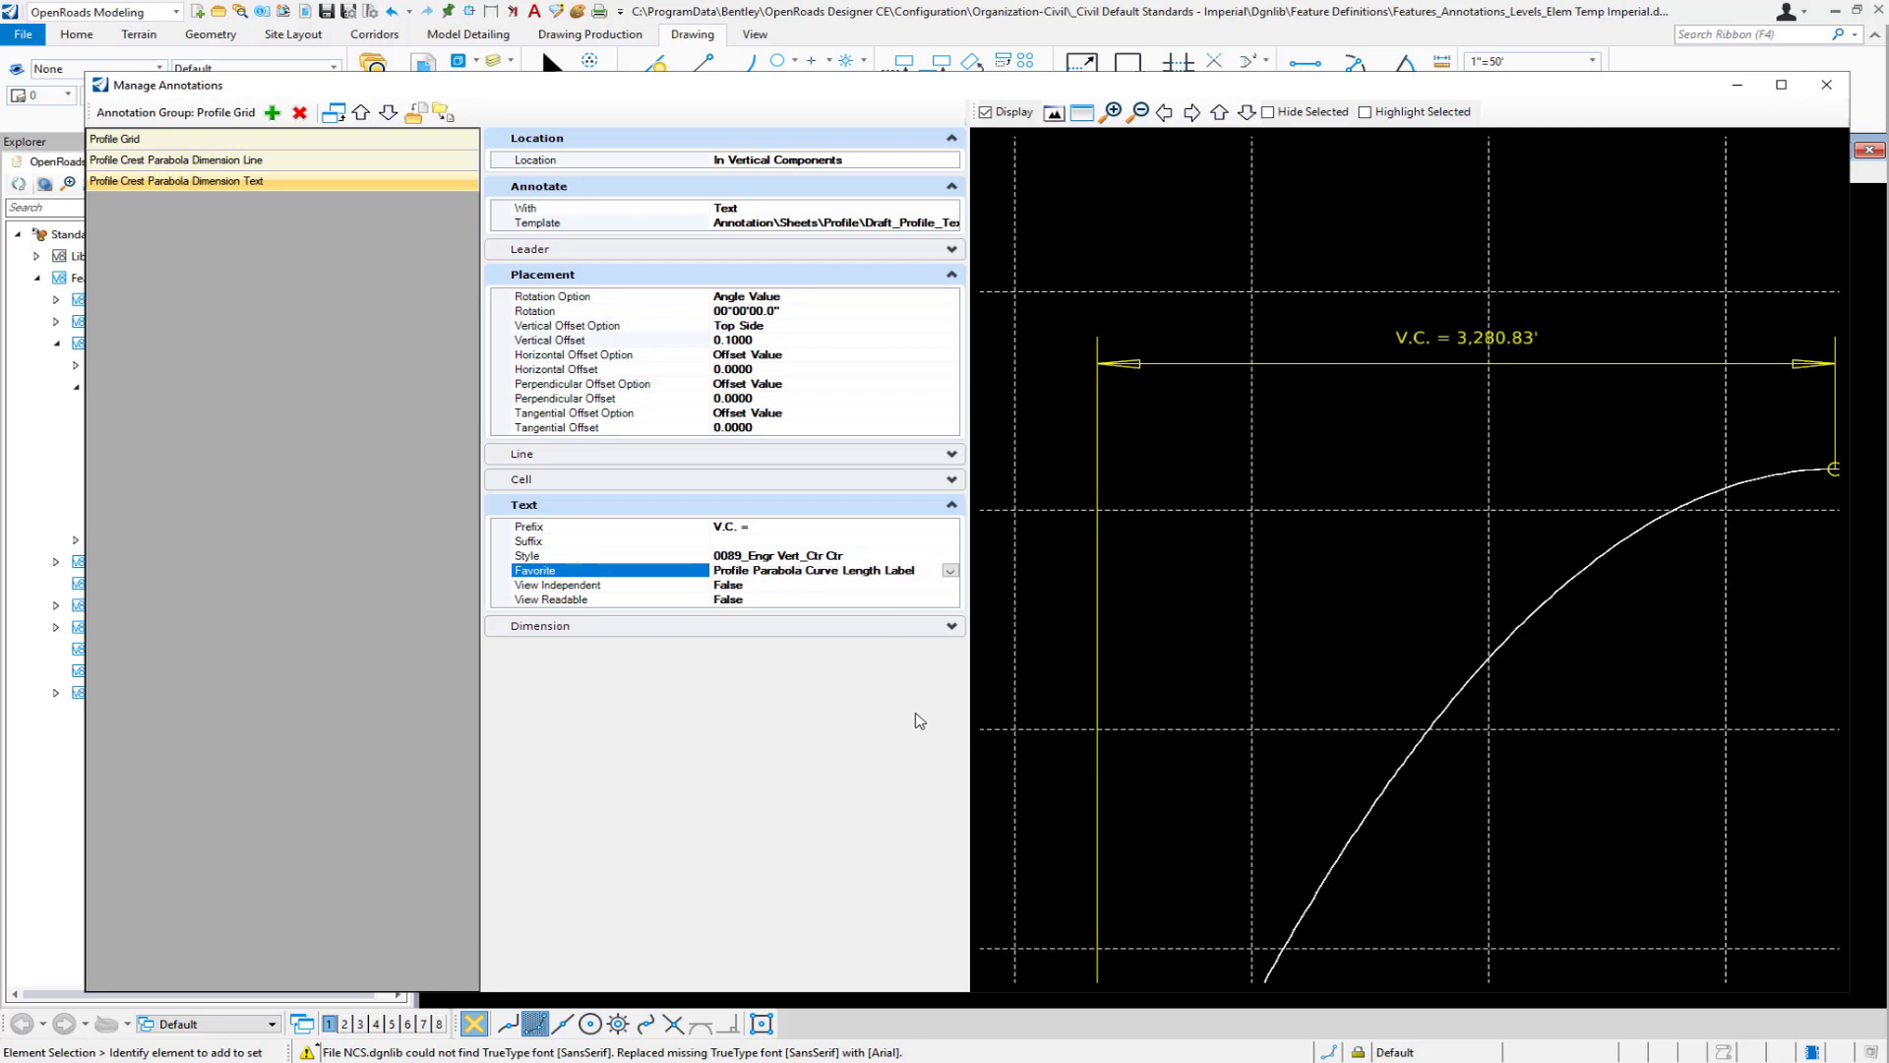
pyautogui.press('Down')
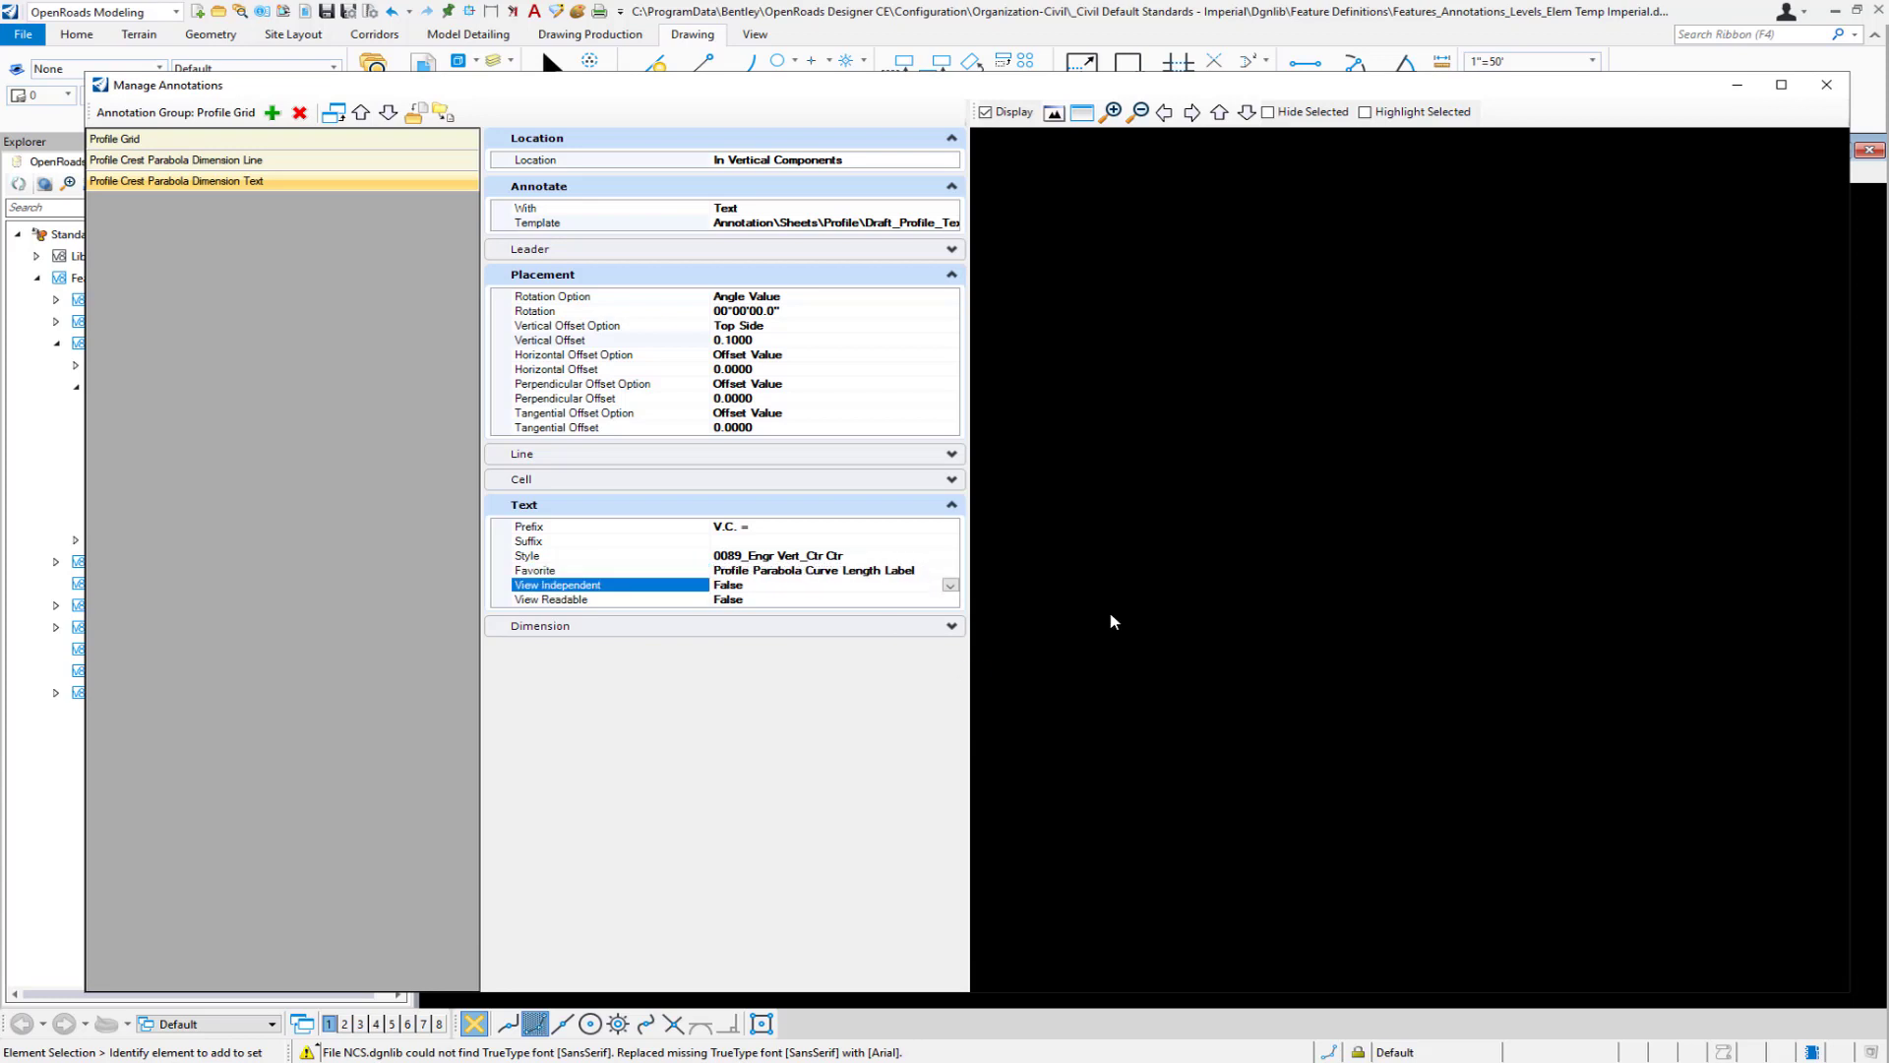
pyautogui.click(1113, 620)
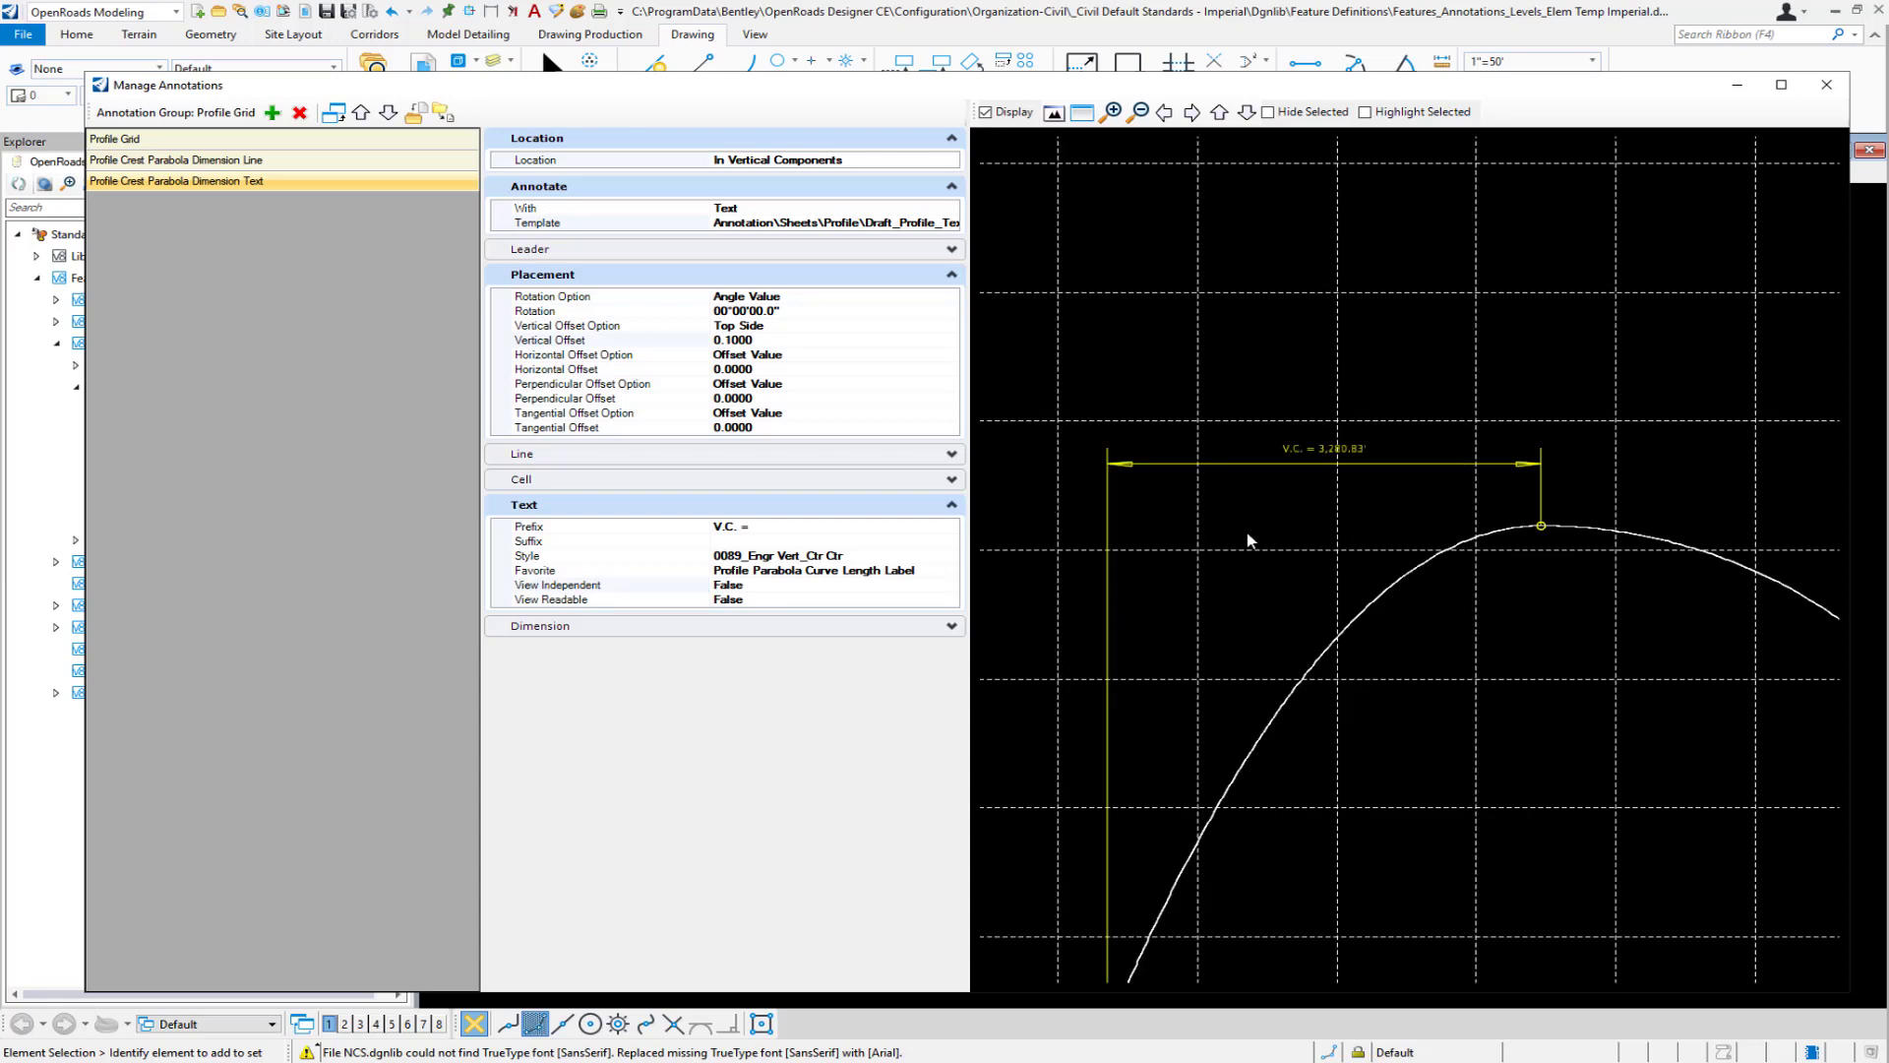
pyautogui.scroll(3, 1250, 540)
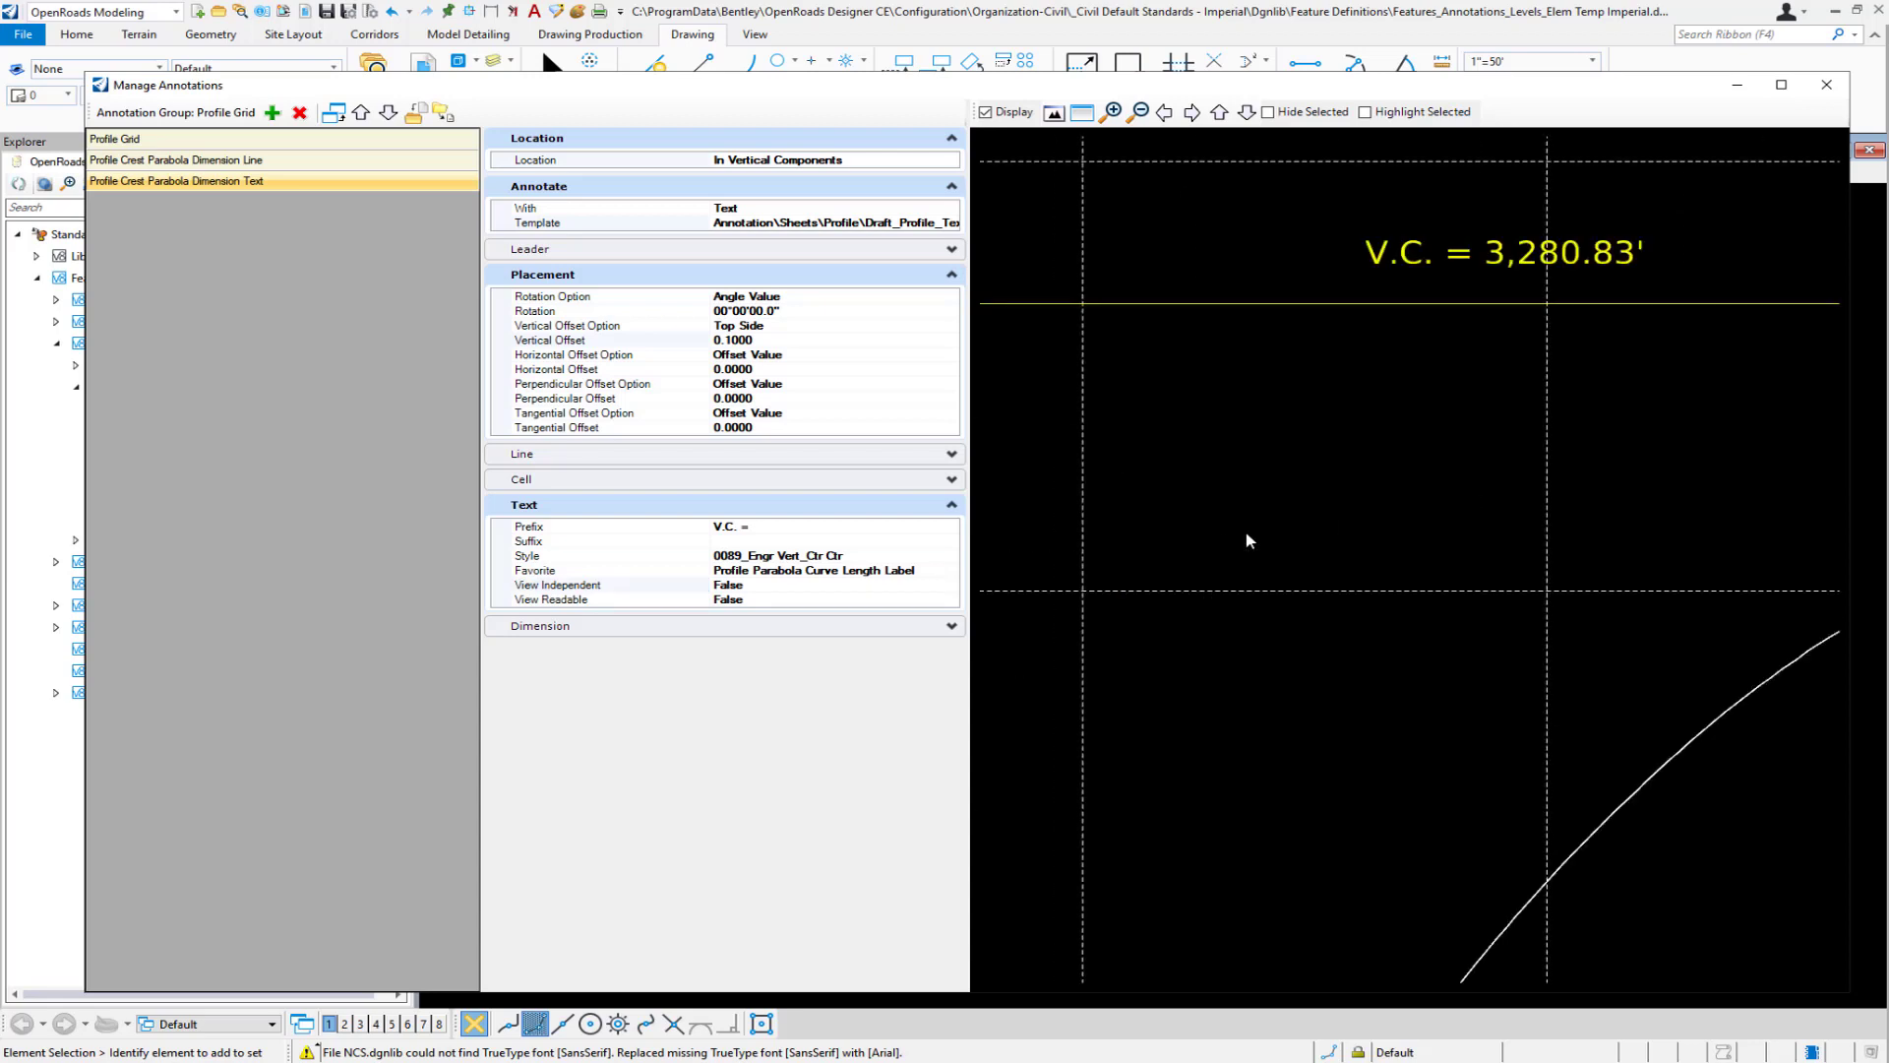
pyautogui.scroll(-2, 1321, 554)
pyautogui.scroll(-1, 1320, 554)
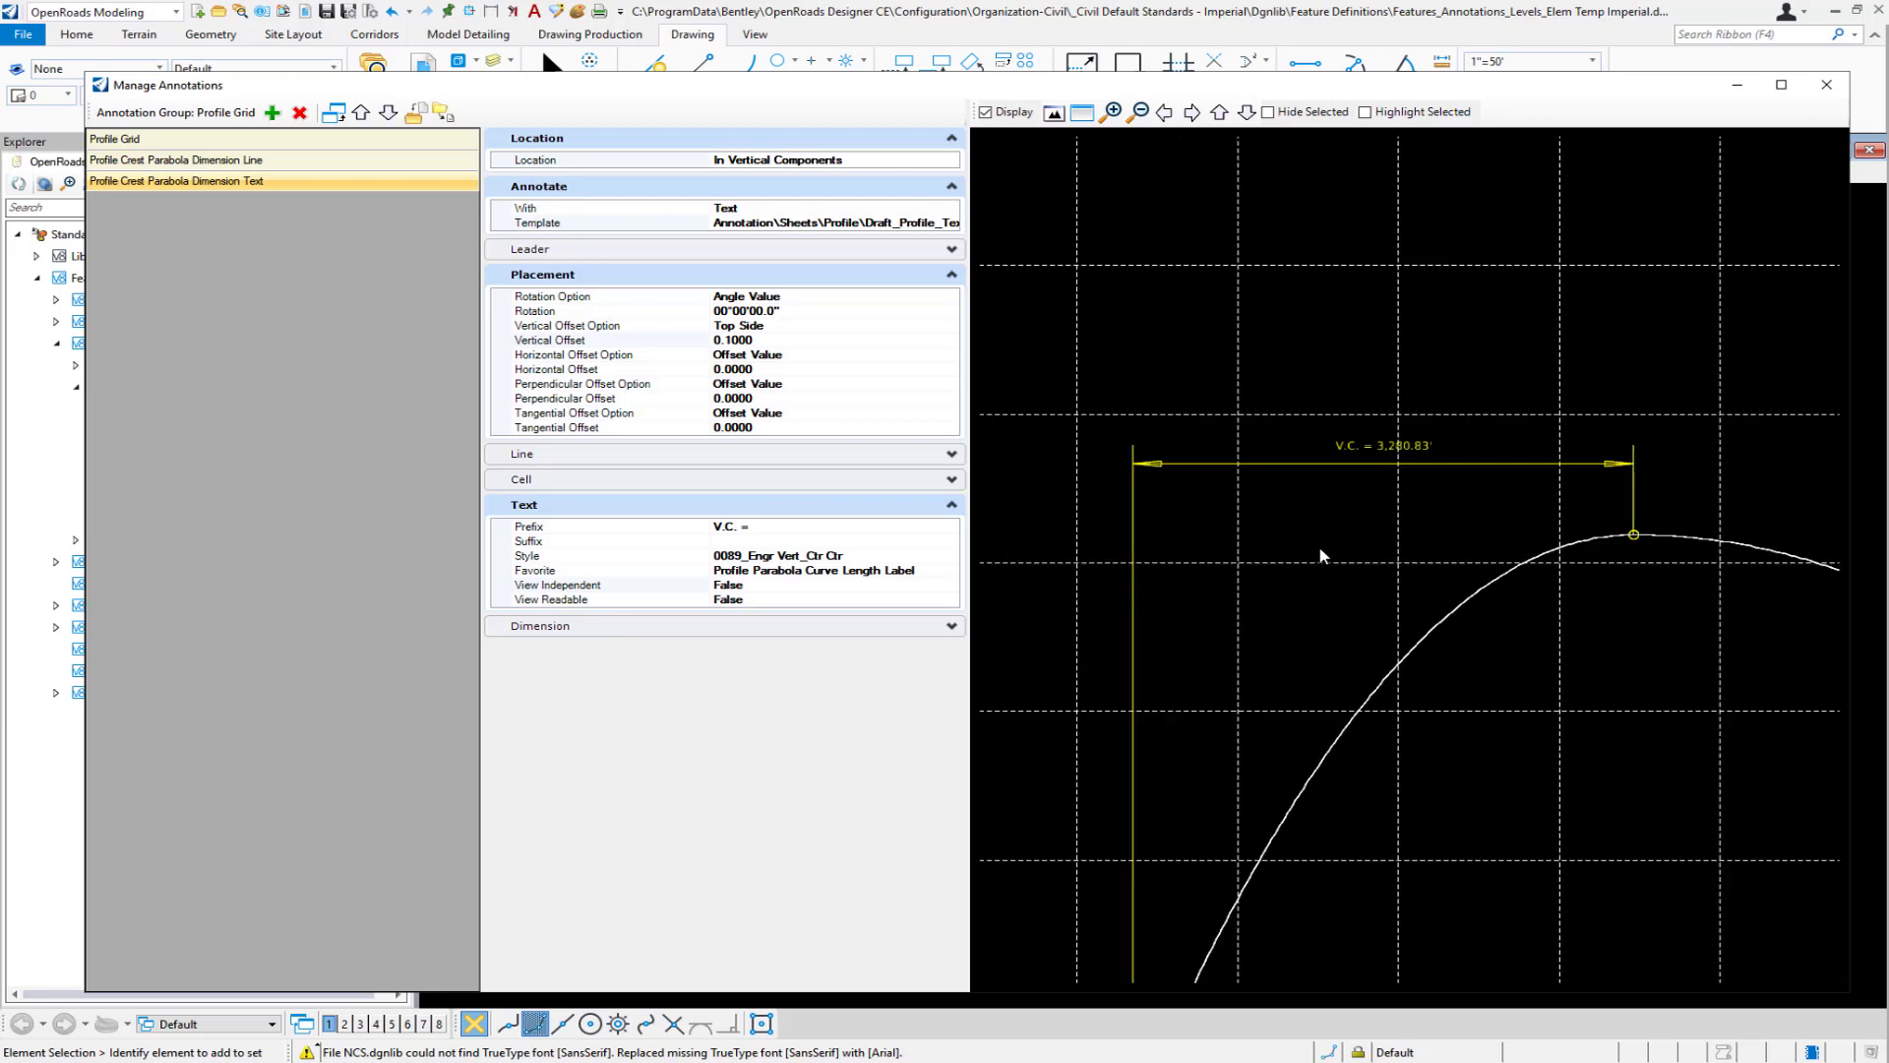